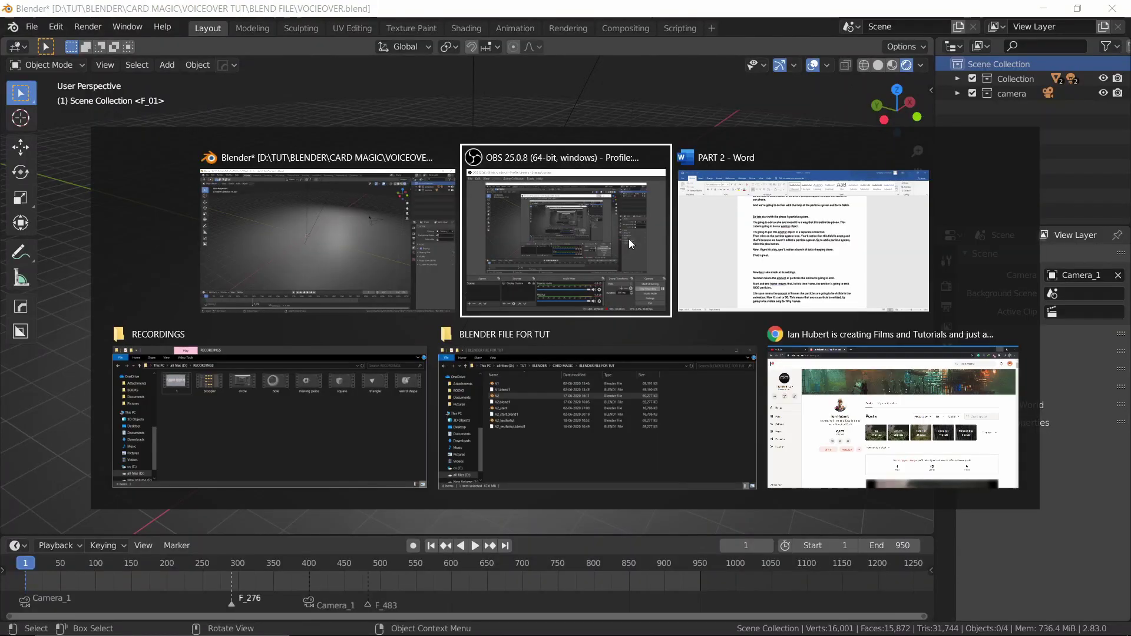
pyautogui.hotkey('alt', 'Tab')
pyautogui.hotkey('alt', 'Tab')
pyautogui.hotkey('alt', 'Tab')
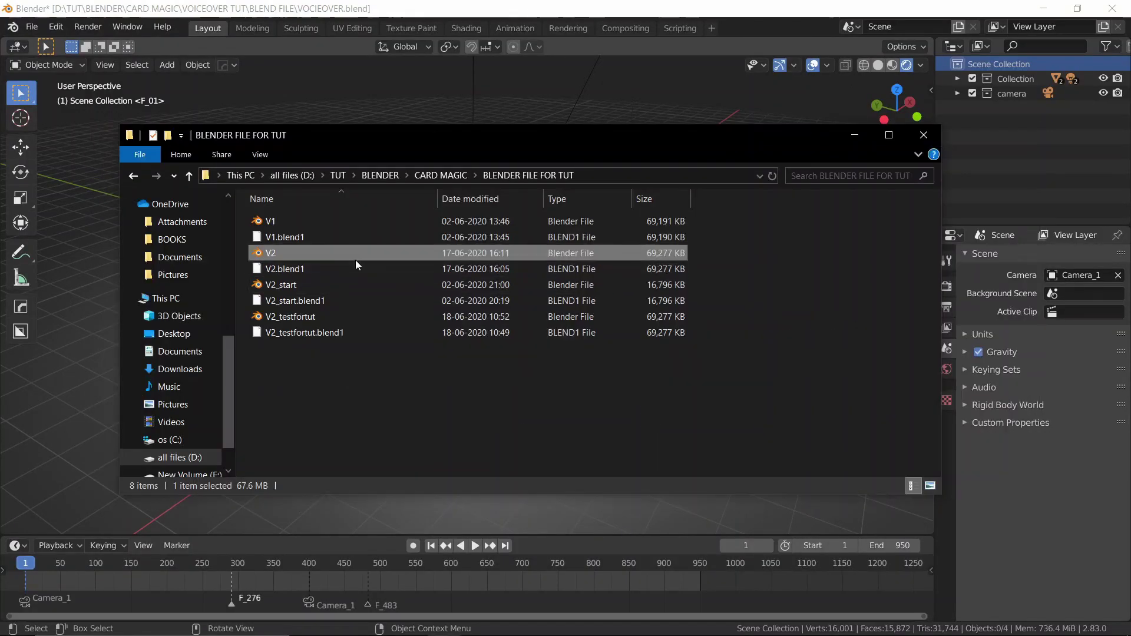
# Append the ALL CARDS collection from V2.blend into the scene.
pyautogui.moveTo(280, 254); pyautogui.dragTo(86, 253)
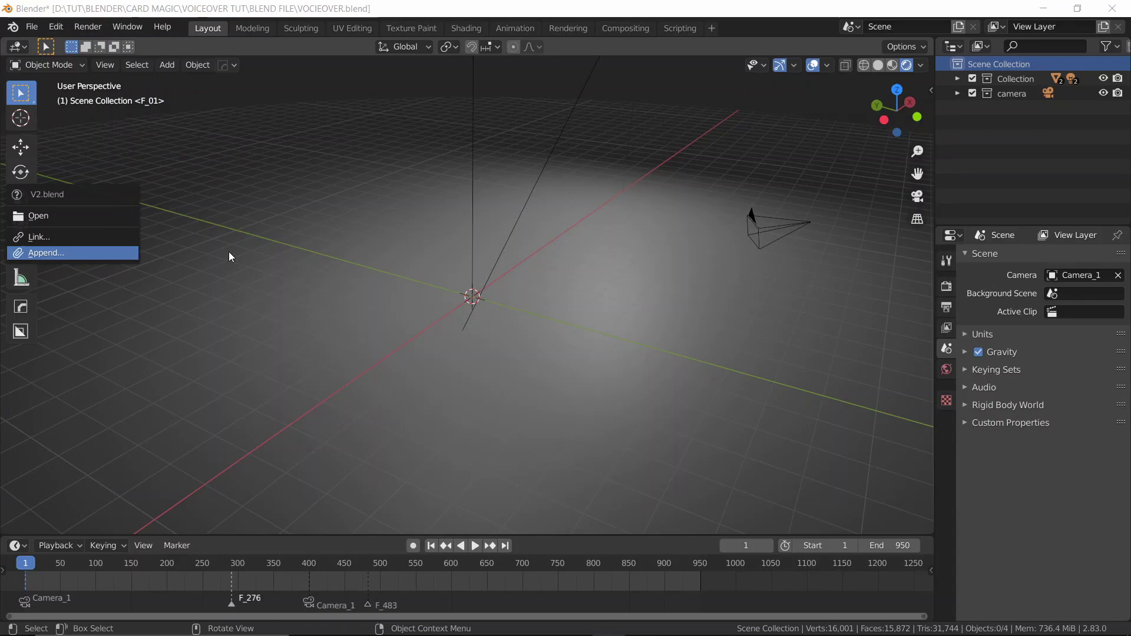
pyautogui.click(110, 257)
pyautogui.doubleClick(406, 271)
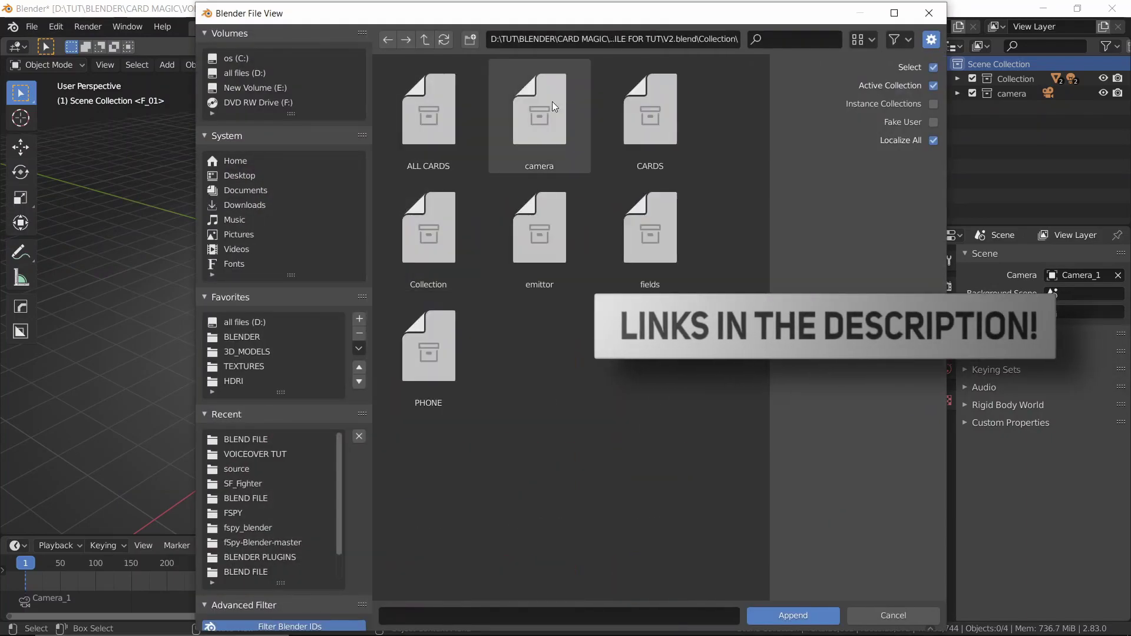
pyautogui.doubleClick(451, 140)
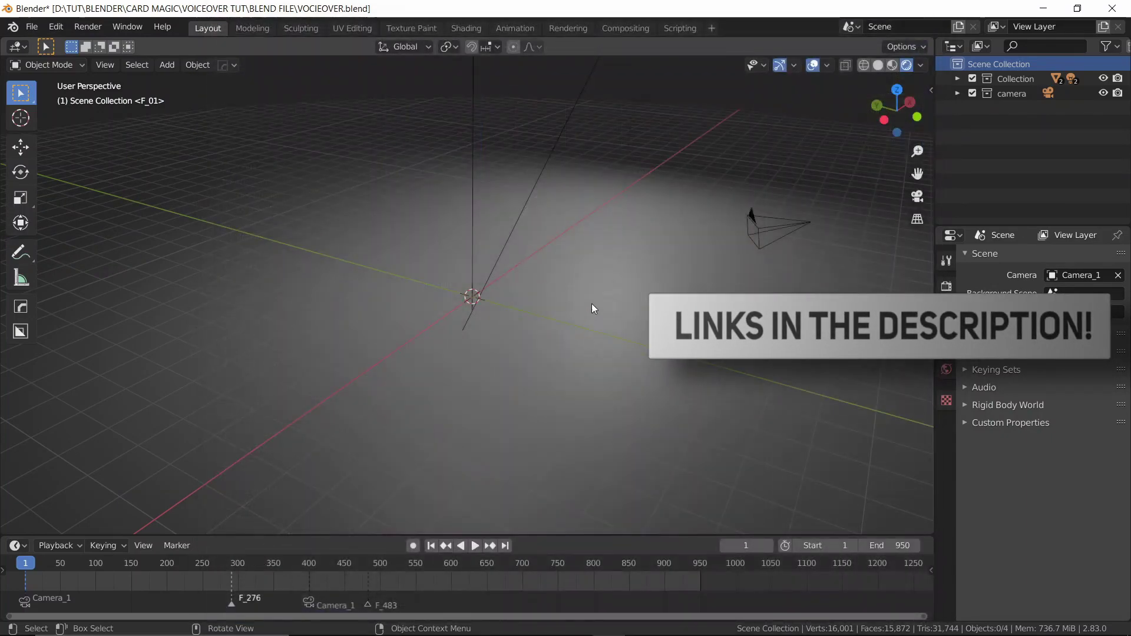
pyautogui.moveTo(632, 283); pyautogui.dragTo(595, 318, button='middle')
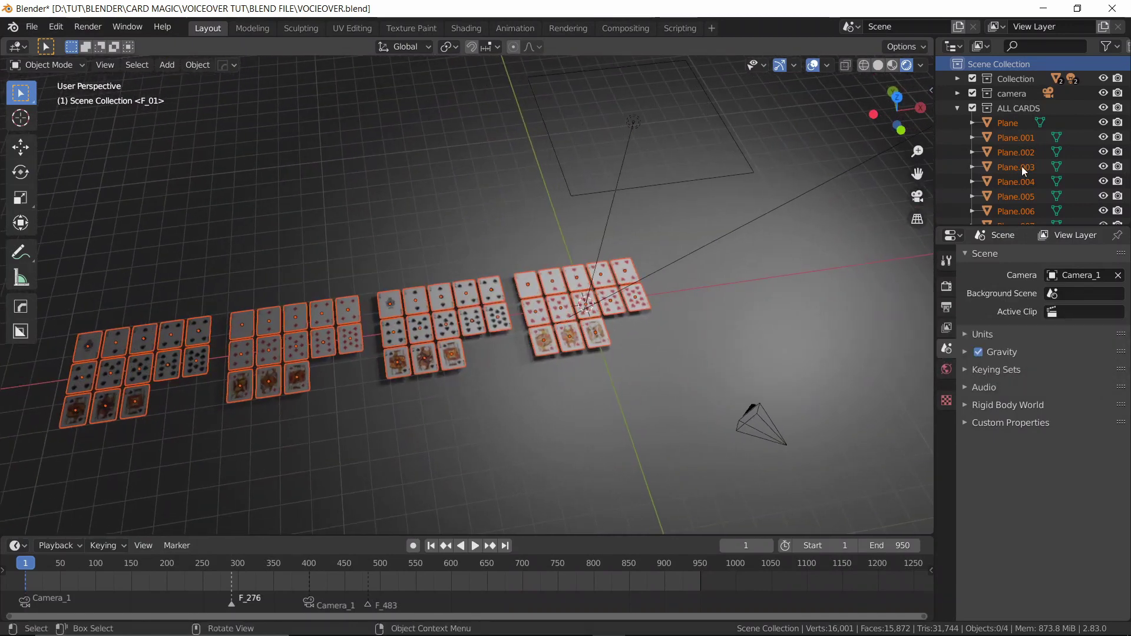
# Exclude ALL CARDS from the scene and reopen V2.blend's contents to append more.
pyautogui.click(972, 109)
pyautogui.hotkey('shift', 'F1')
pyautogui.doubleClick(299, 252)
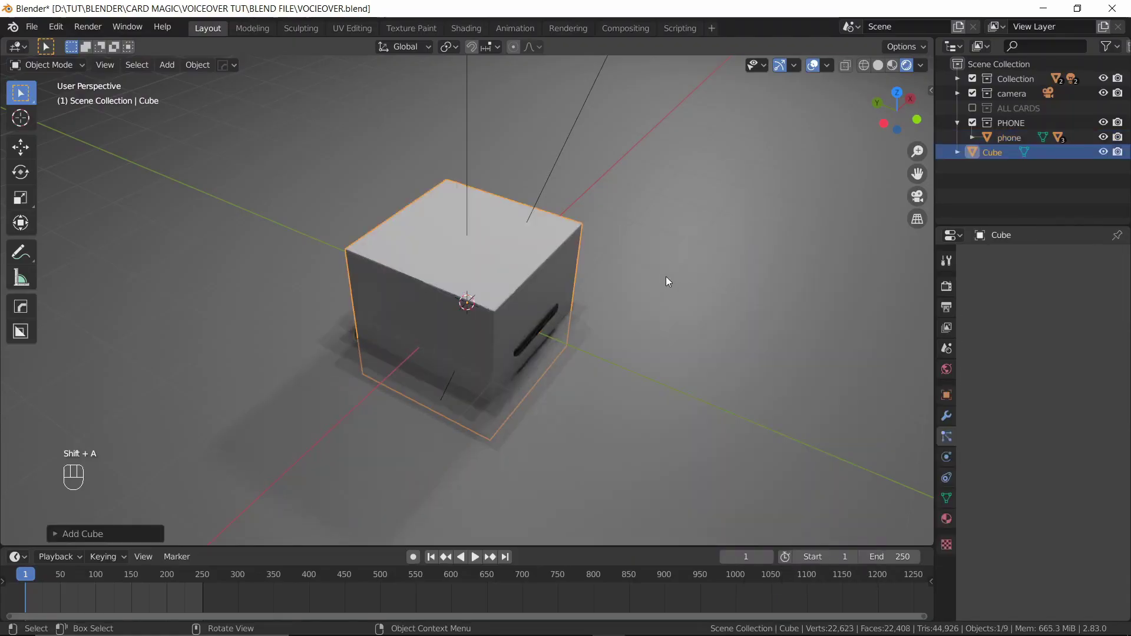
# In Edit Mode, stretch the cube along X and flatten it along Z into a thin phone slab.
pyautogui.press('KP_7')
pyautogui.press('Tab')
pyautogui.press('s')
pyautogui.press('x')
pyautogui.click(593, 218)
pyautogui.press('KP_3')
pyautogui.press('s')
pyautogui.press('z')
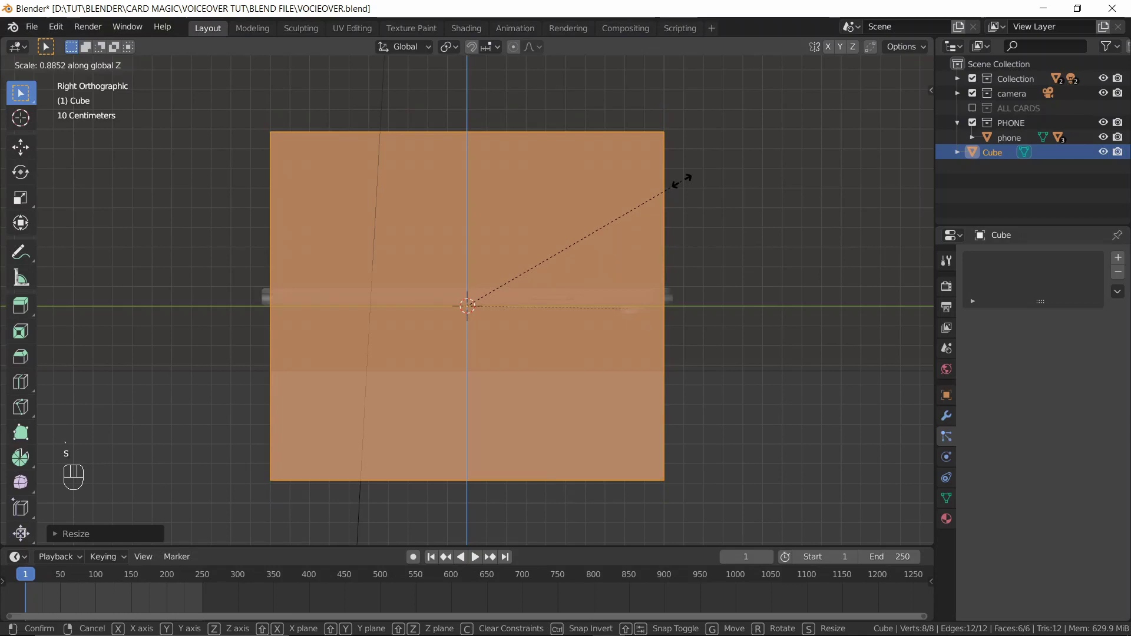
pyautogui.click(479, 304)
pyautogui.press('s')
pyautogui.press('z')
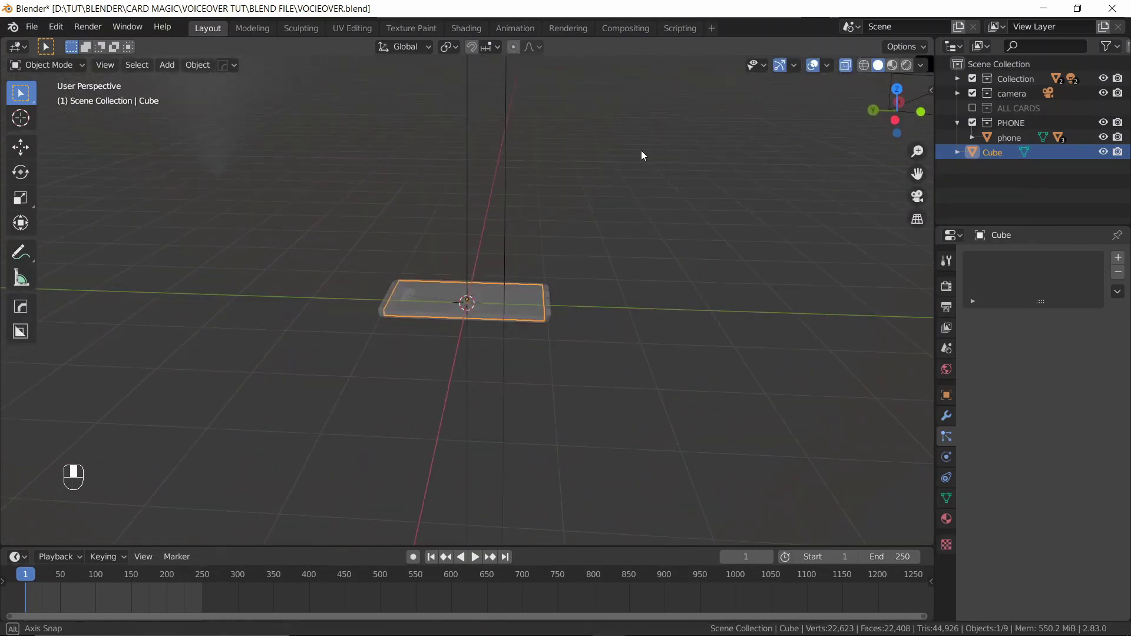
pyautogui.hotkey('alt', 'z')
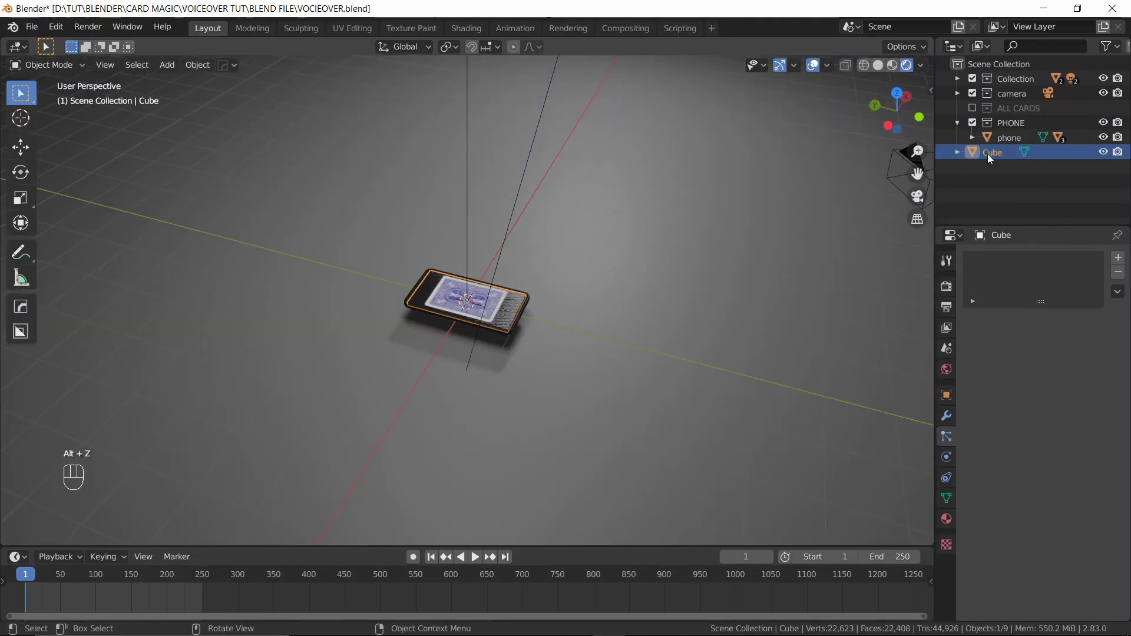
# Move the slab into a new collection named PLEASE and give it a particle system.
pyautogui.press('m')
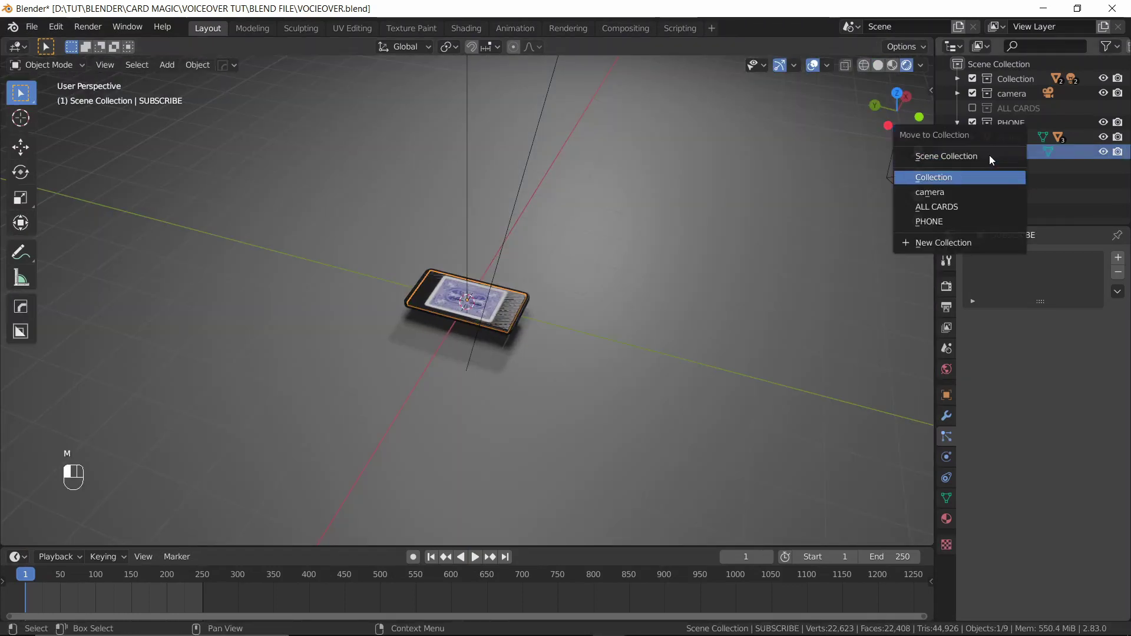
pyautogui.click(947, 240)
pyautogui.write('PLEASE')
pyautogui.press('Return')
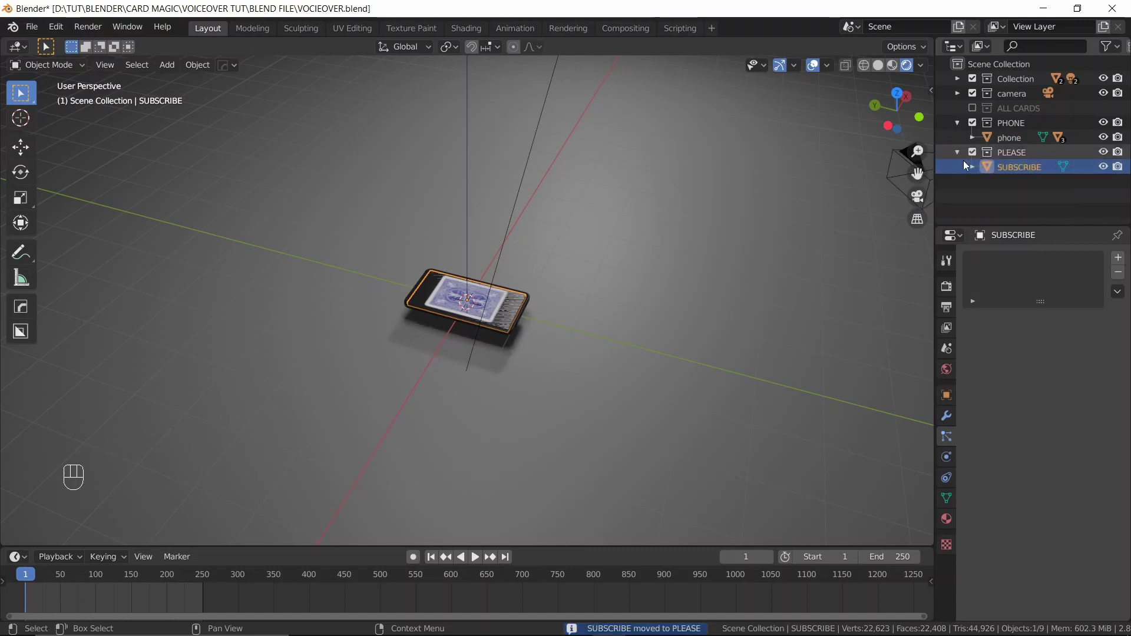
pyautogui.click(943, 417)
pyautogui.click(942, 433)
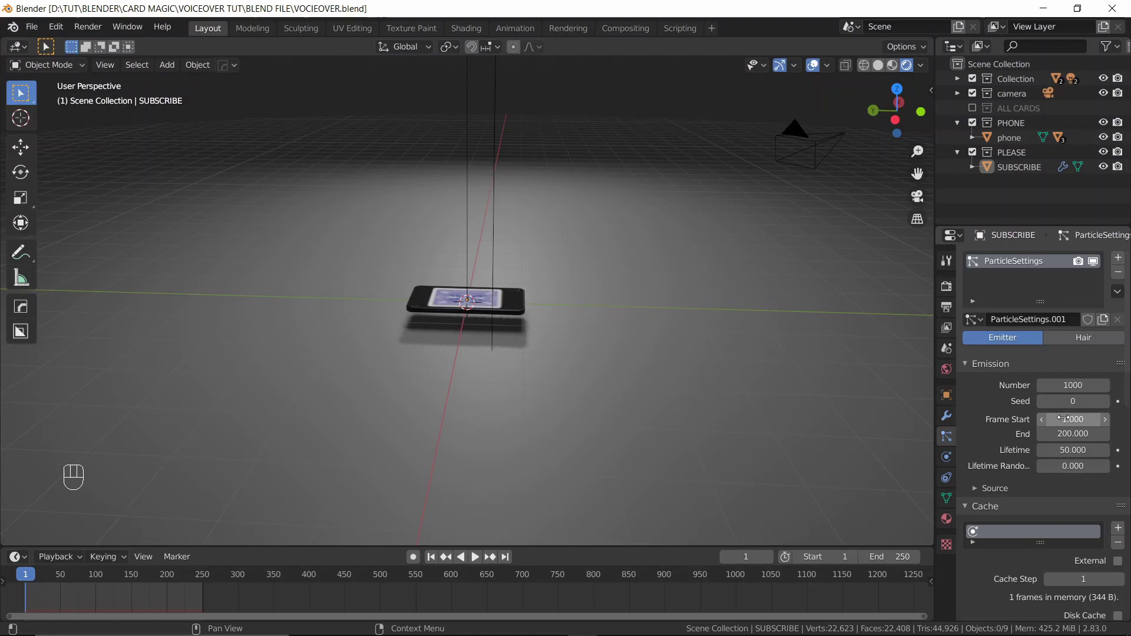
# Set emission to 1500 particles from frame 100 to 300 with a 500000 lifetime.
pyautogui.click(1073, 422)
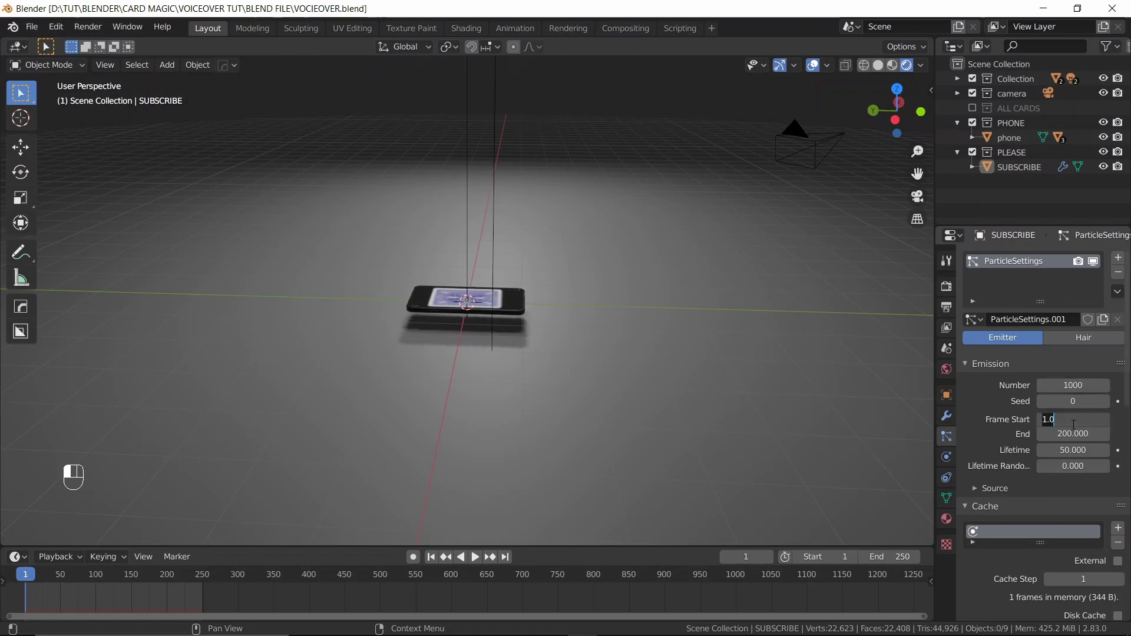
pyautogui.press('Return')
pyautogui.click(1070, 434)
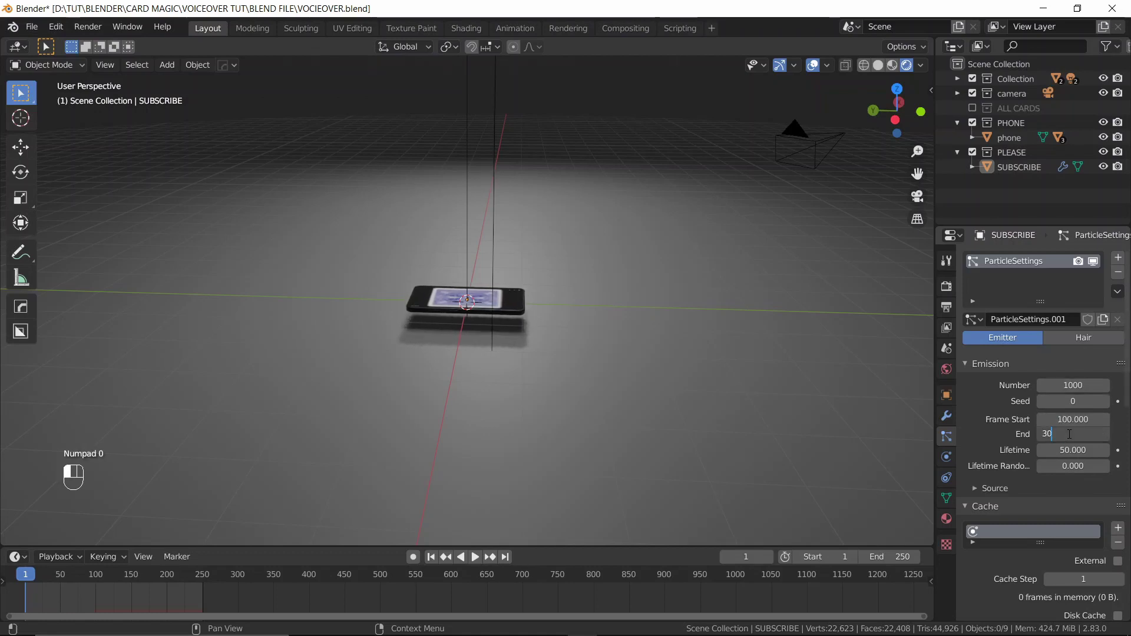
pyautogui.press('Return')
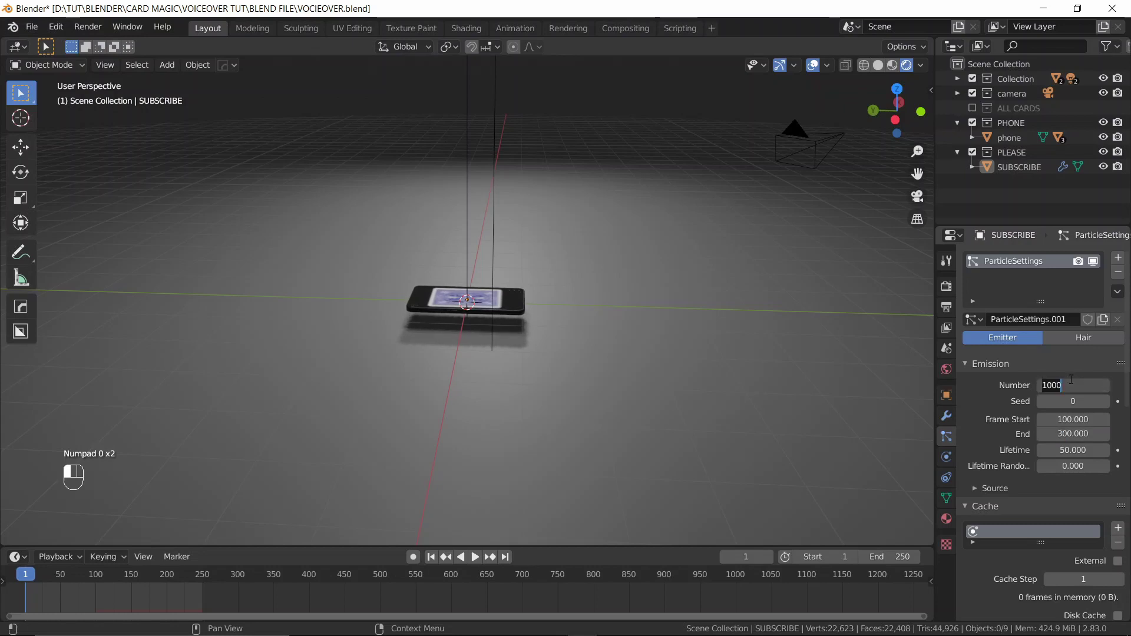
pyautogui.click(1071, 379)
pyautogui.write('1500')
pyautogui.press('Return')
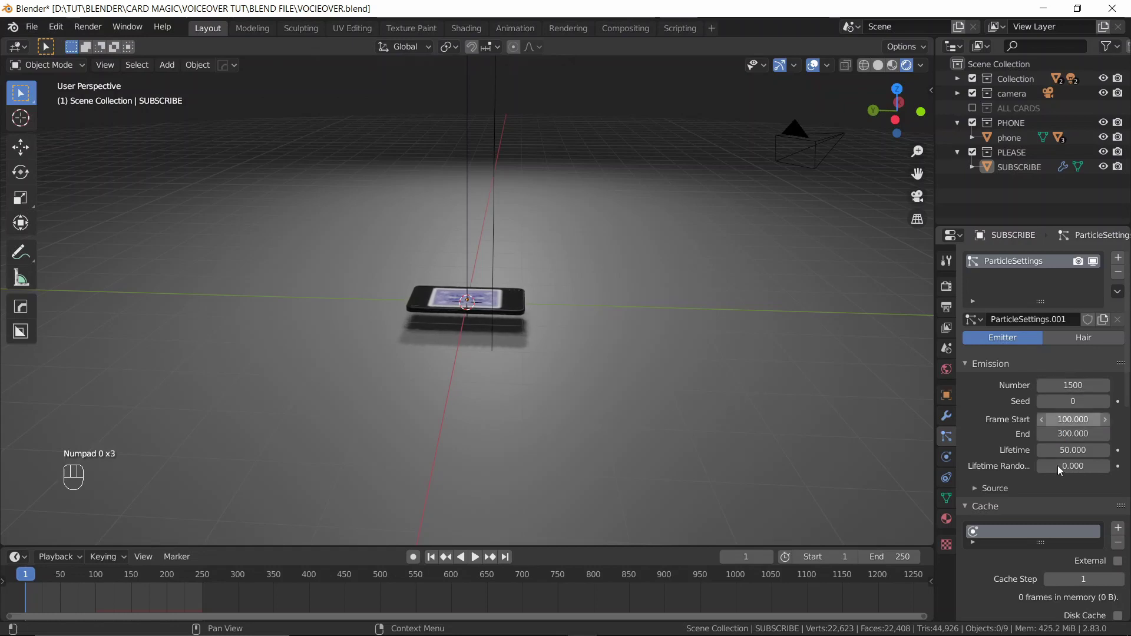
pyautogui.click(1070, 450)
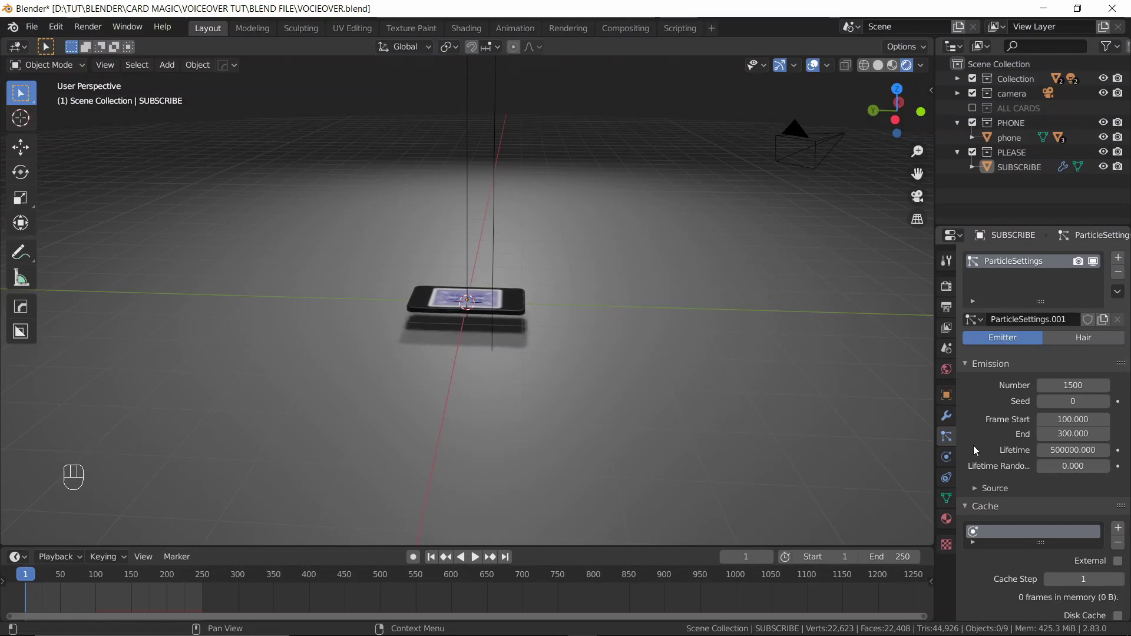
pyautogui.click(1061, 434)
pyautogui.write('300')
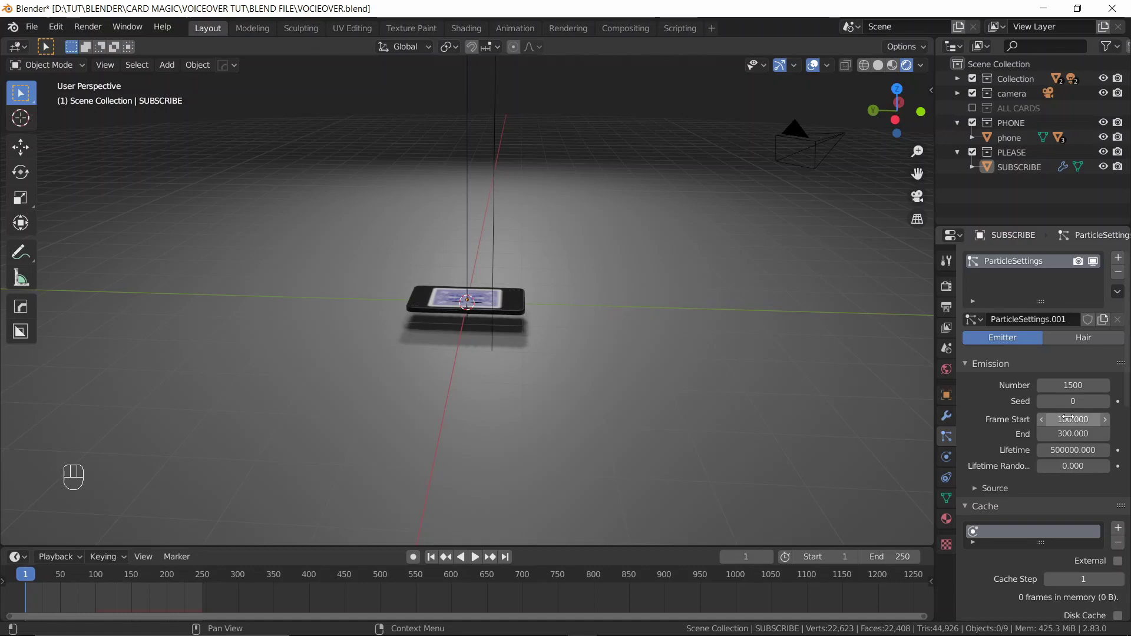
pyautogui.press('Return')
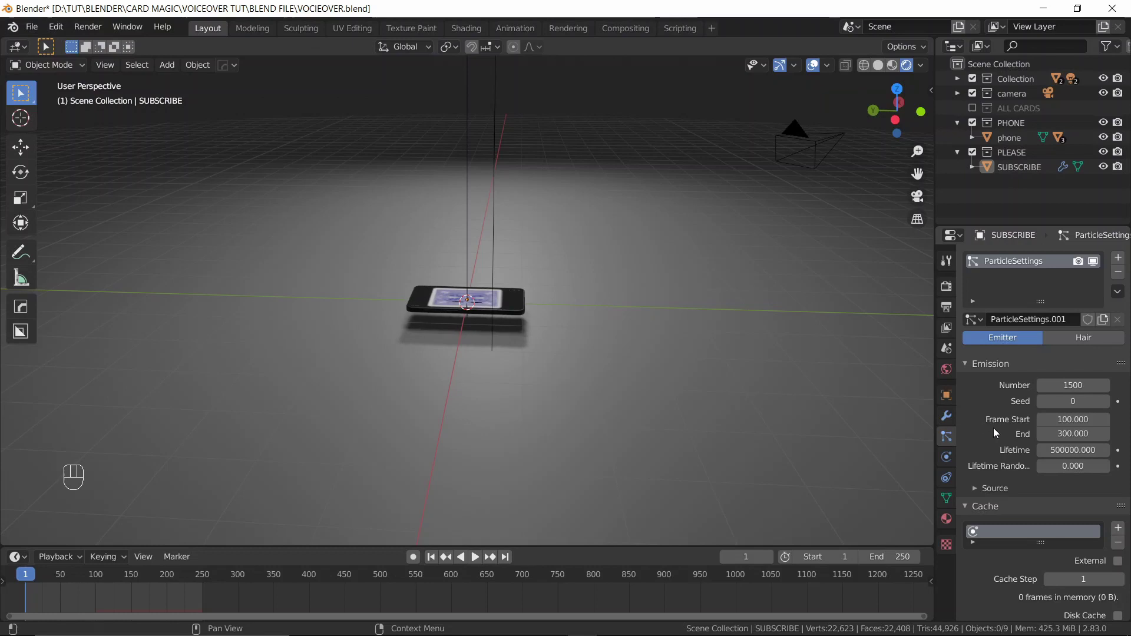
# Set the scene's end frame to 1000.
pyautogui.moveTo(581, 234); pyautogui.dragTo(558, 250, button='middle')
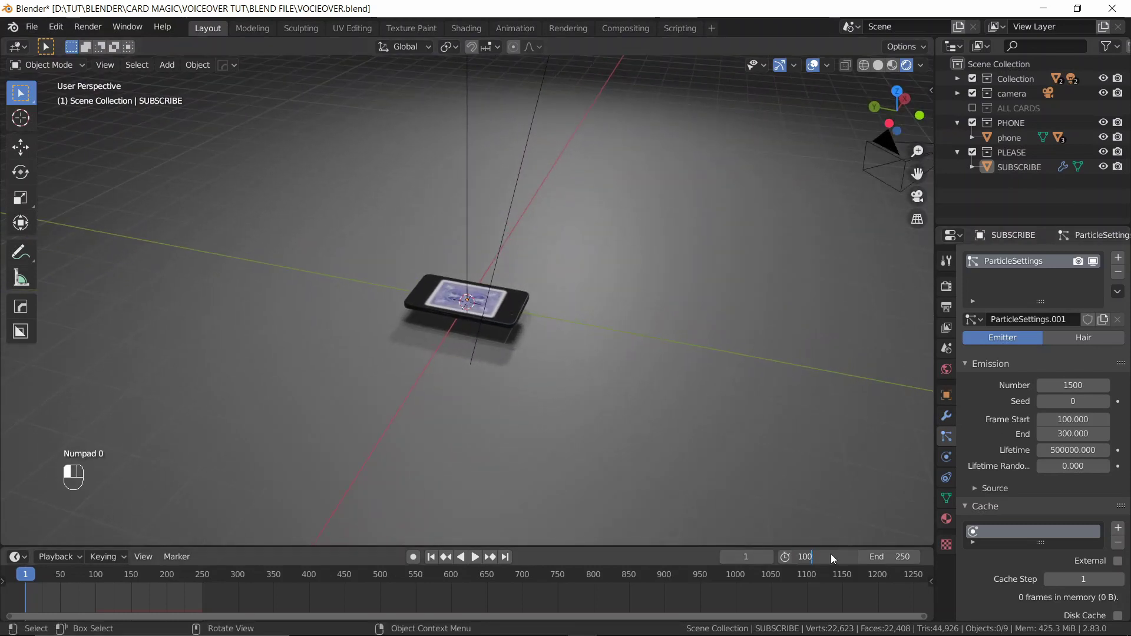
pyautogui.doubleClick(901, 556)
pyautogui.write('1000')
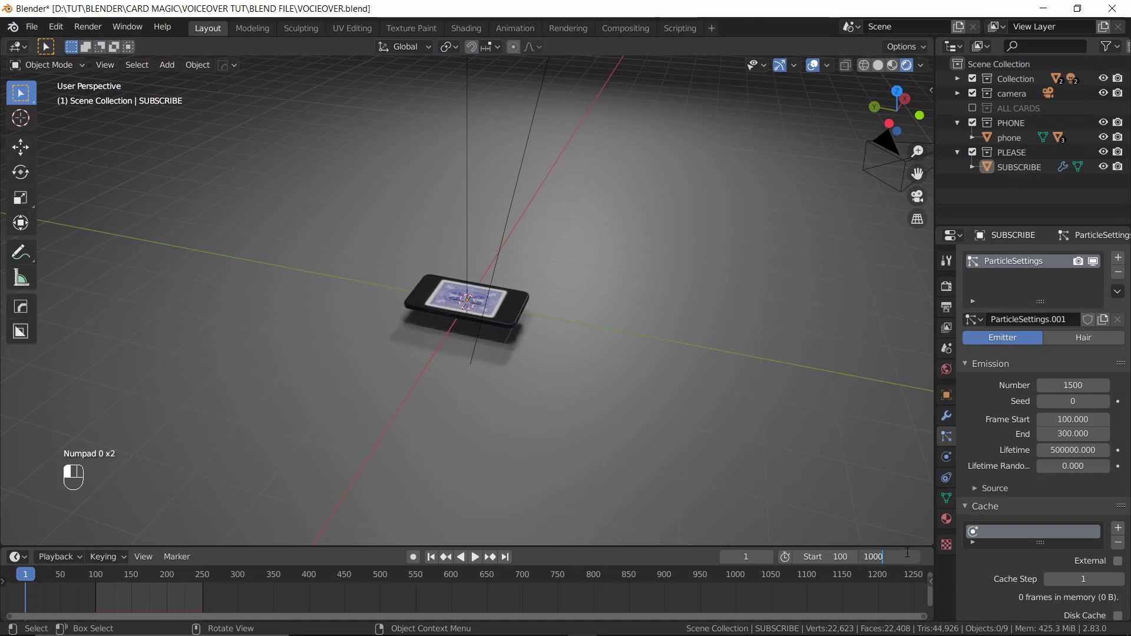
pyautogui.press('Return')
pyautogui.click(982, 506)
# Expand the Source options, keep Emit From on Faces, and switch the viewport to Solid shading.
pyautogui.click(975, 488)
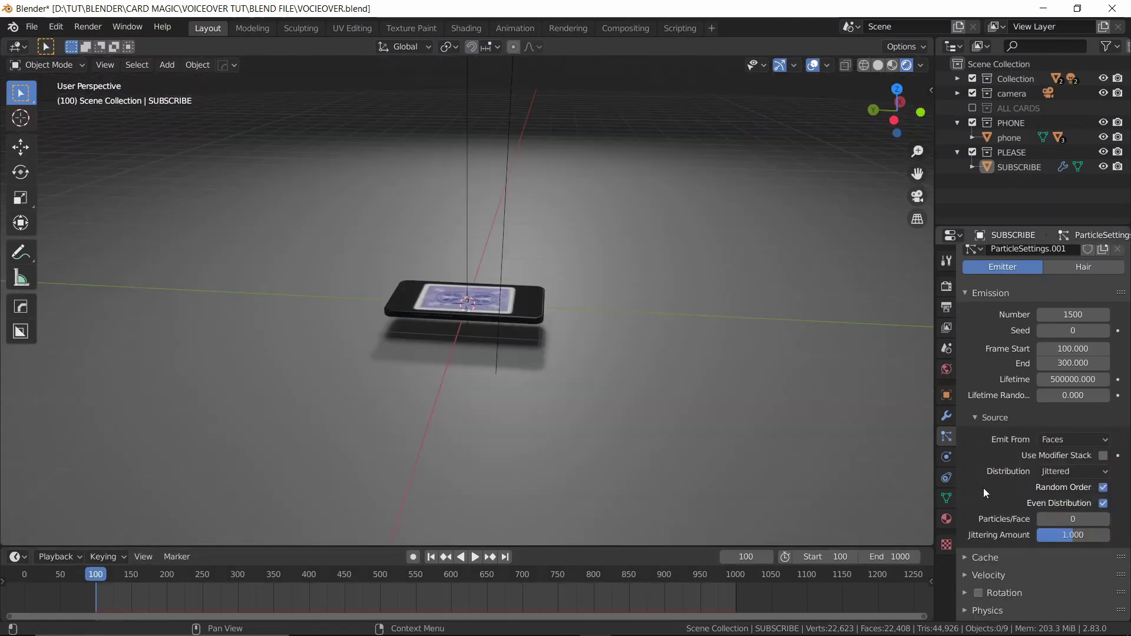
pyautogui.scroll(-4, 991, 447)
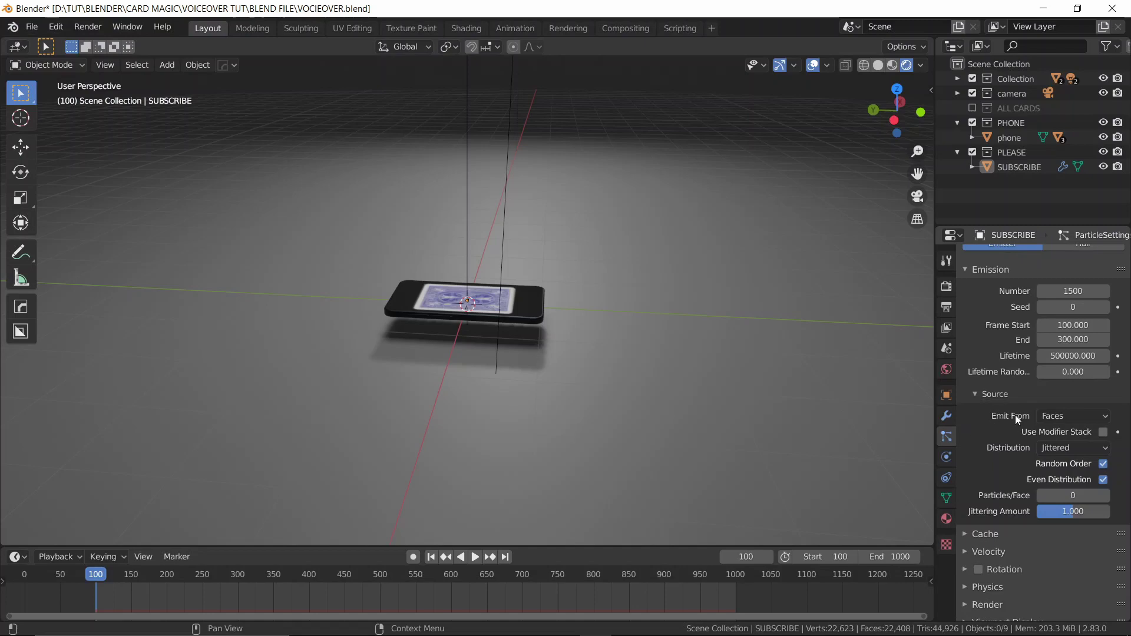
pyautogui.click(1051, 416)
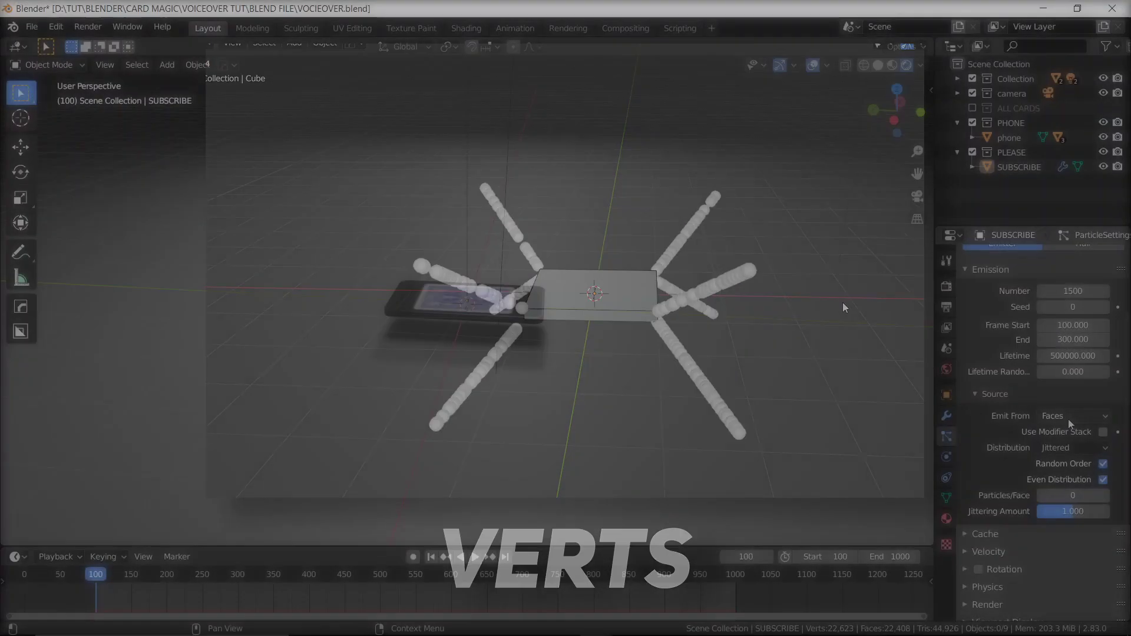
pyautogui.click(1068, 417)
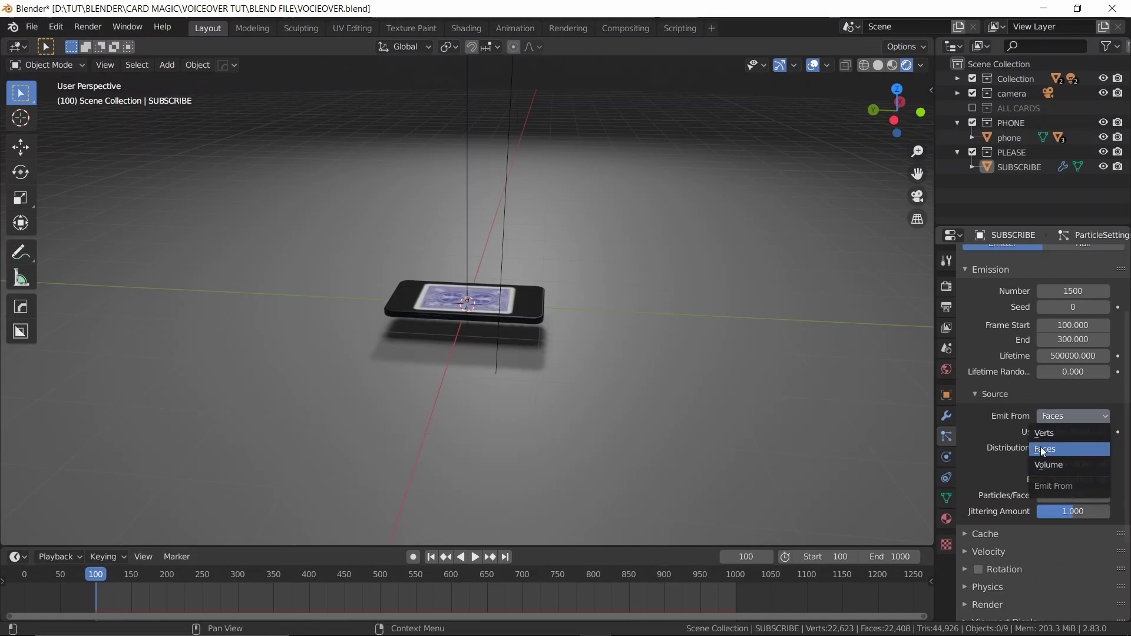
pyautogui.click(1041, 449)
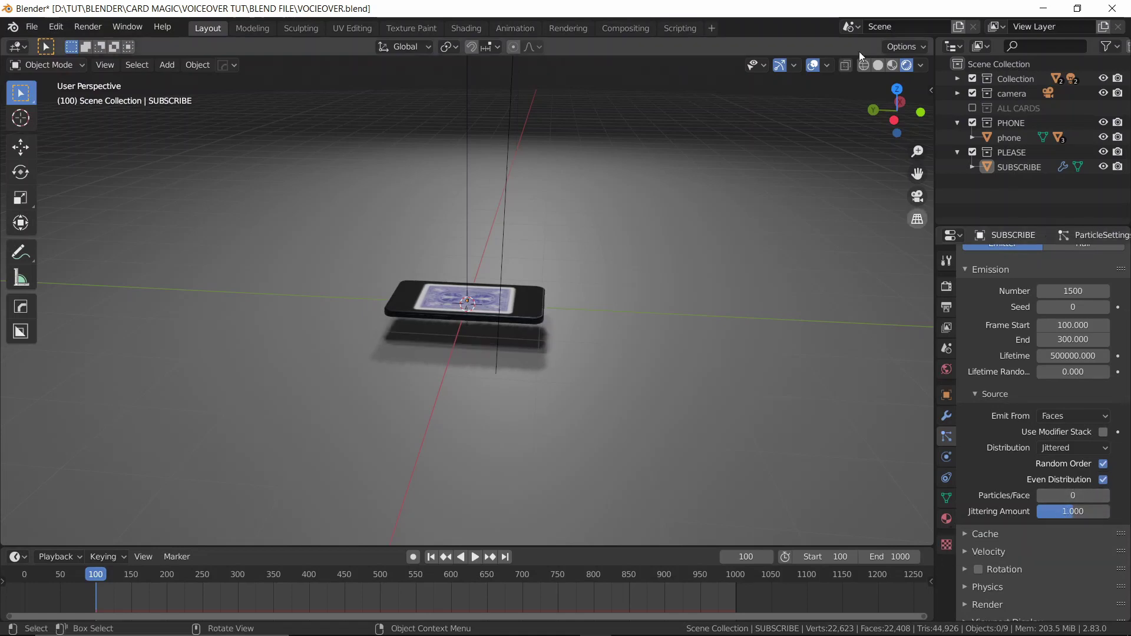
pyautogui.click(877, 66)
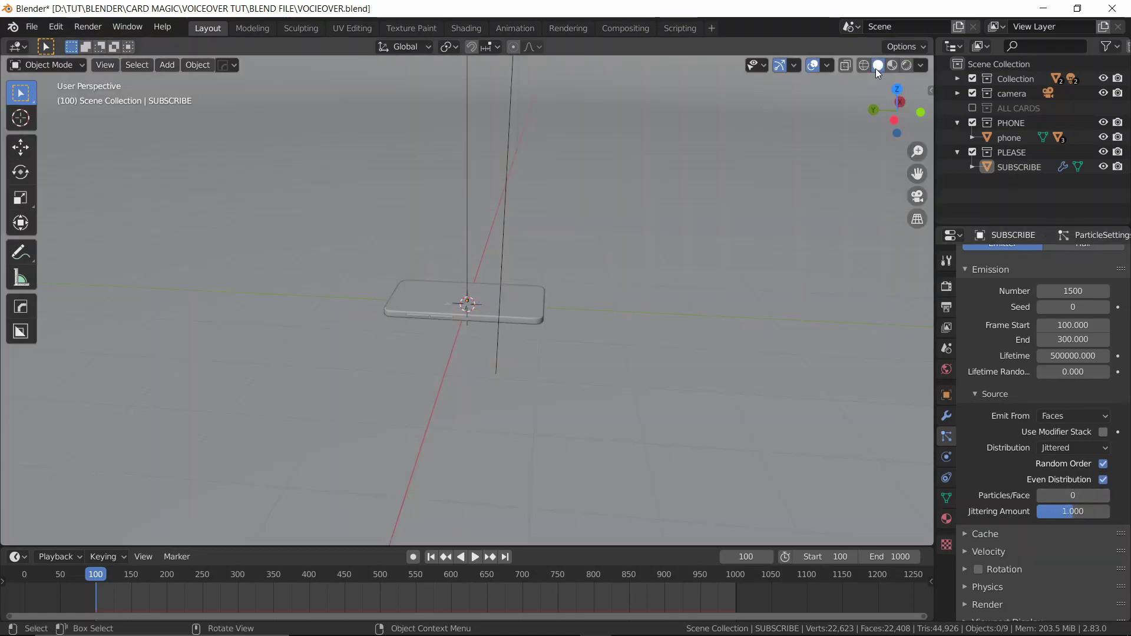
# Isolate the SUBSCRIBE slab and subdivide all its faces twice.
pyautogui.click(991, 165)
pyautogui.press('KP_Divide')
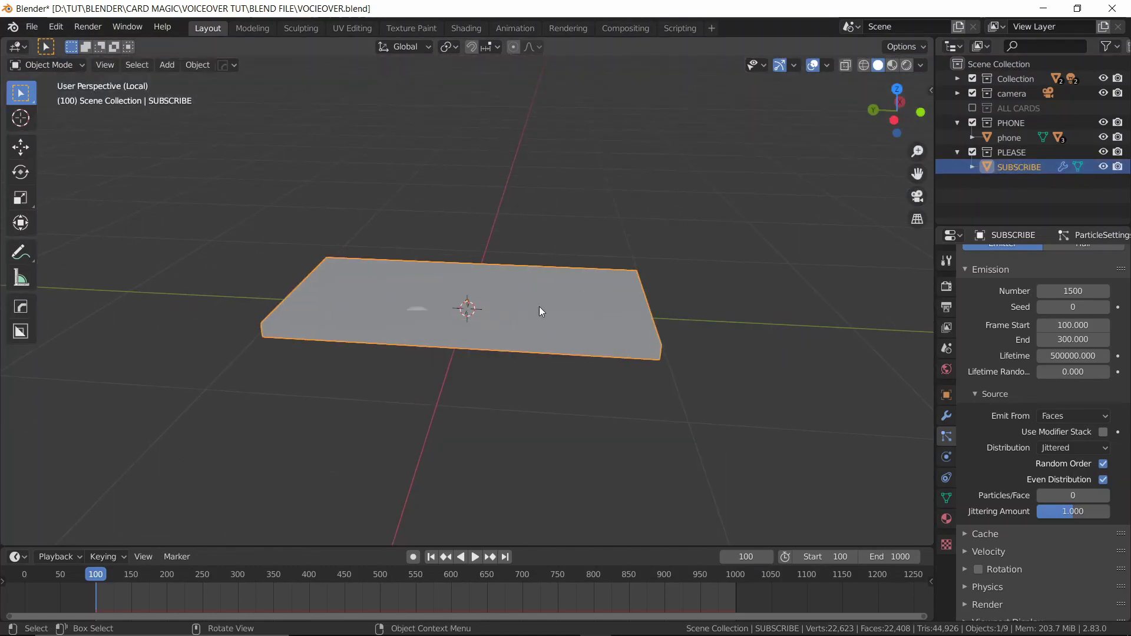
pyautogui.press('Tab')
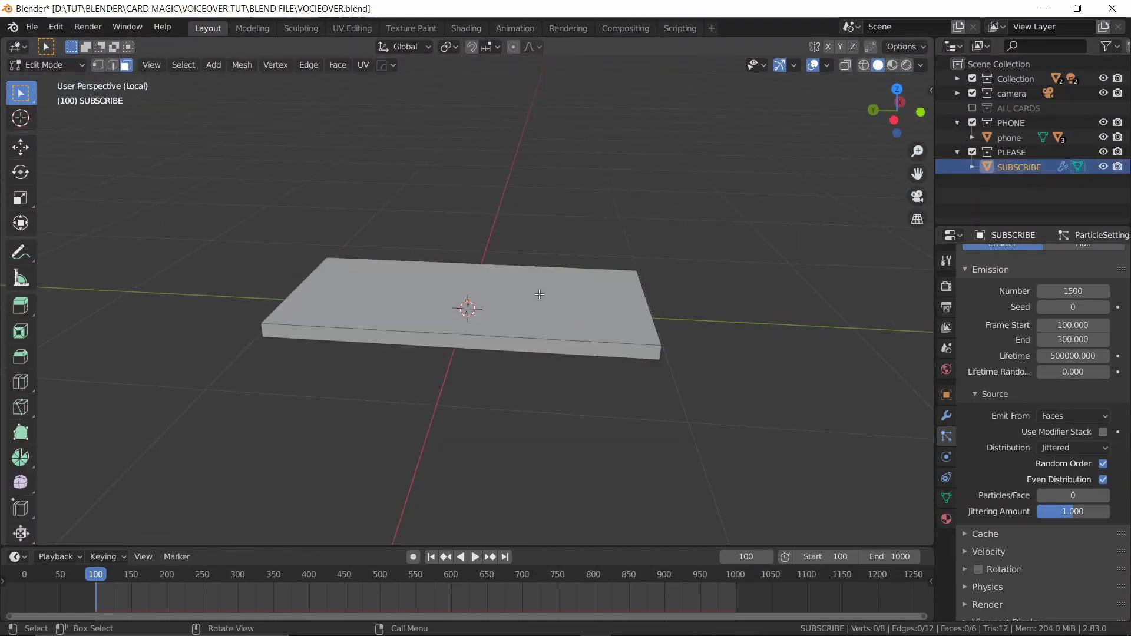
pyautogui.press('a')
pyautogui.rightClick(539, 294)
pyautogui.click(539, 294)
pyautogui.rightClick(539, 295)
pyautogui.click(541, 295)
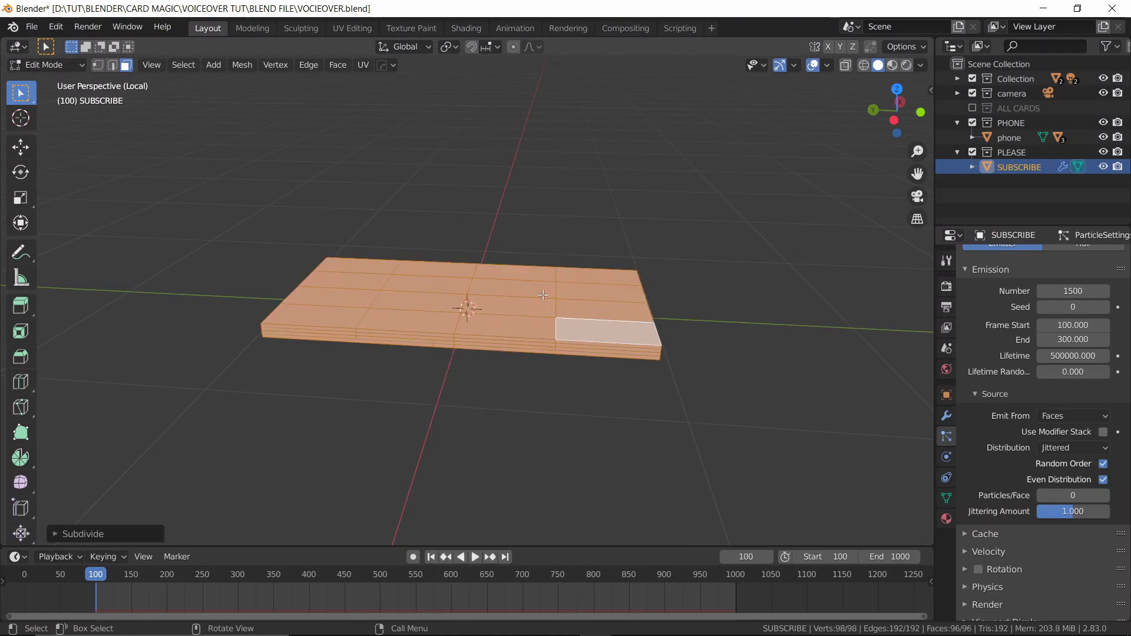
# Circle-select the card's top faces and assign them to a new vertex group.
pyautogui.press('Tab')
pyautogui.press('Tab')
pyautogui.hotkey('alt', 'a')
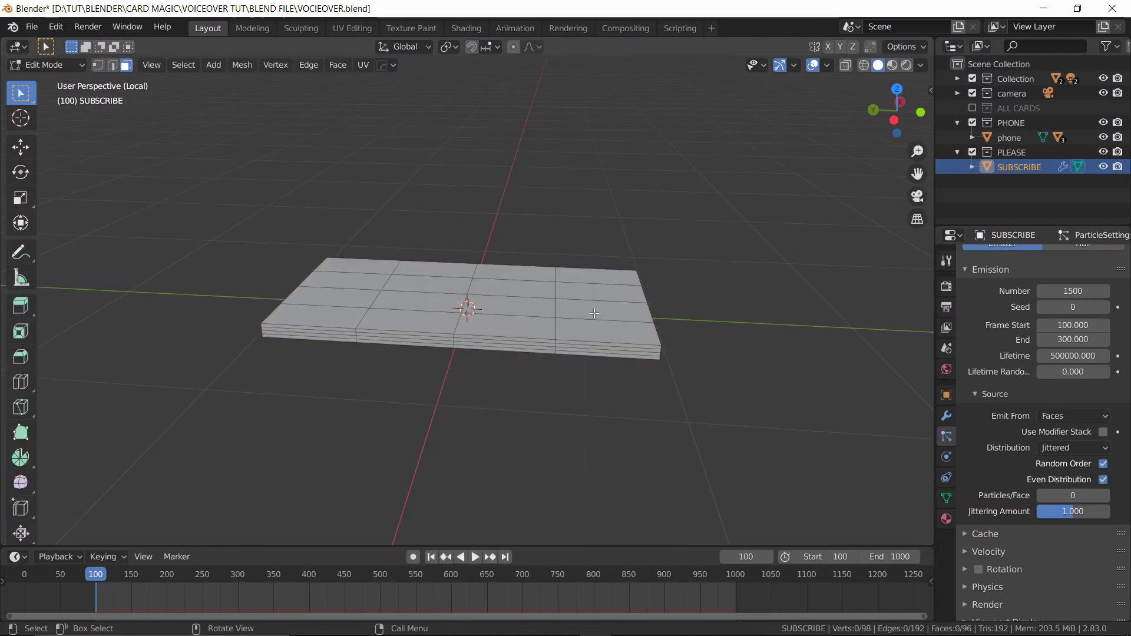
pyautogui.press('c')
pyautogui.moveTo(594, 313)
pyautogui.mouseDown()
pyautogui.moveTo(607, 330)
pyautogui.moveTo(530, 283)
pyautogui.moveTo(353, 301)
pyautogui.mouseUp()
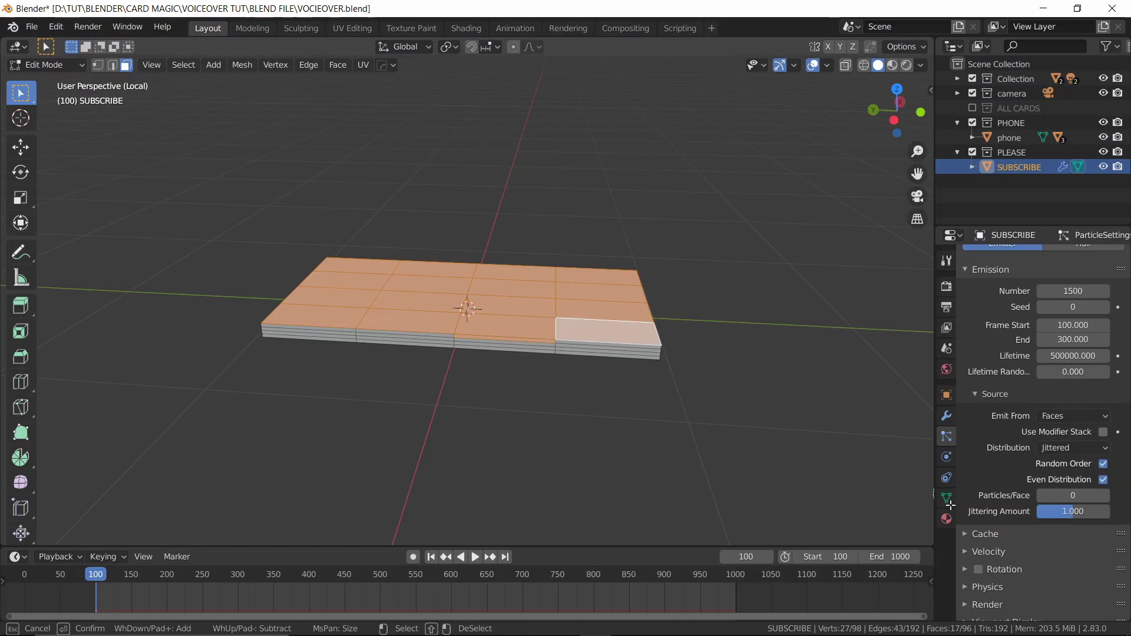
pyautogui.click(945, 497)
pyautogui.click(1118, 302)
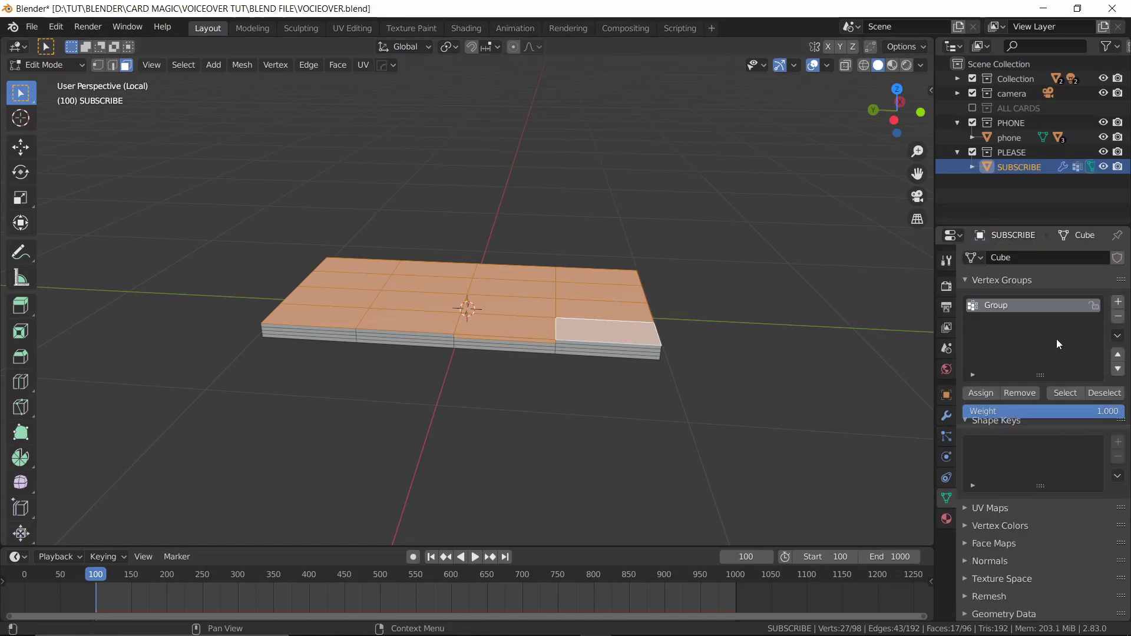
pyautogui.press('Tab')
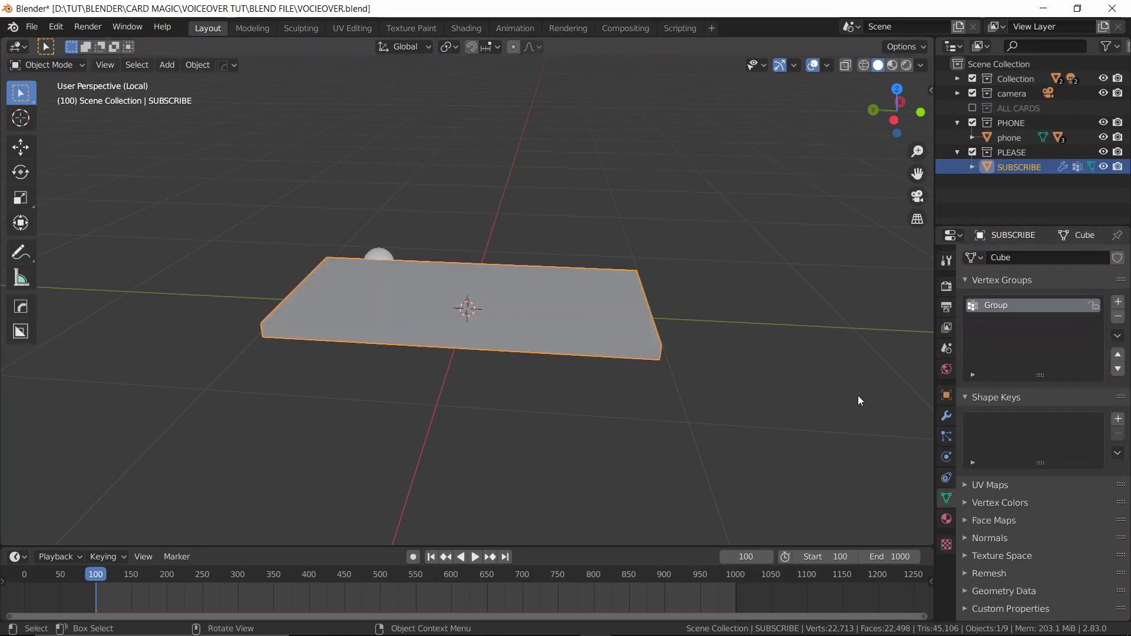
# Set the particle Density vertex group to Group.
pyautogui.click(946, 437)
pyautogui.scroll(-5, 980, 426)
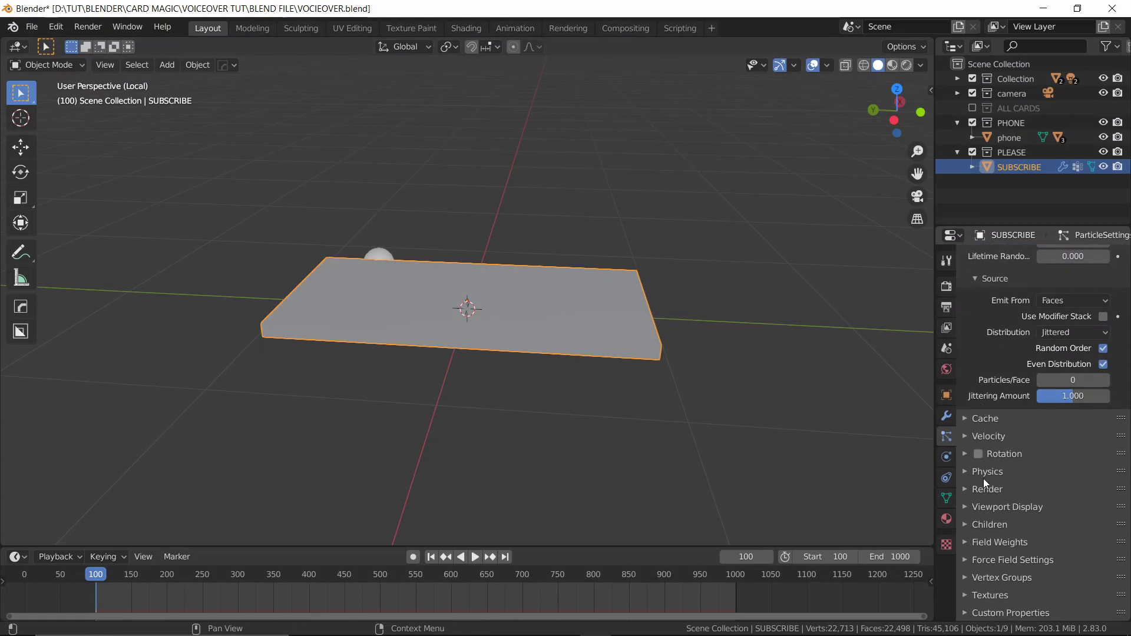
pyautogui.click(972, 576)
pyautogui.scroll(-2, 1079, 507)
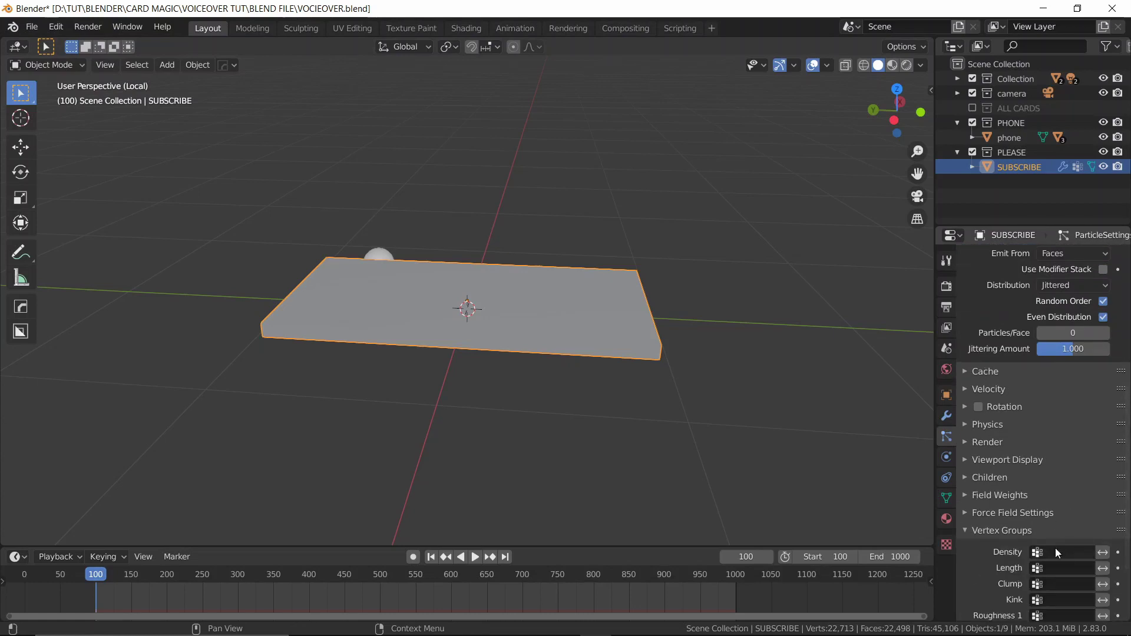
pyautogui.click(1055, 552)
pyautogui.click(997, 400)
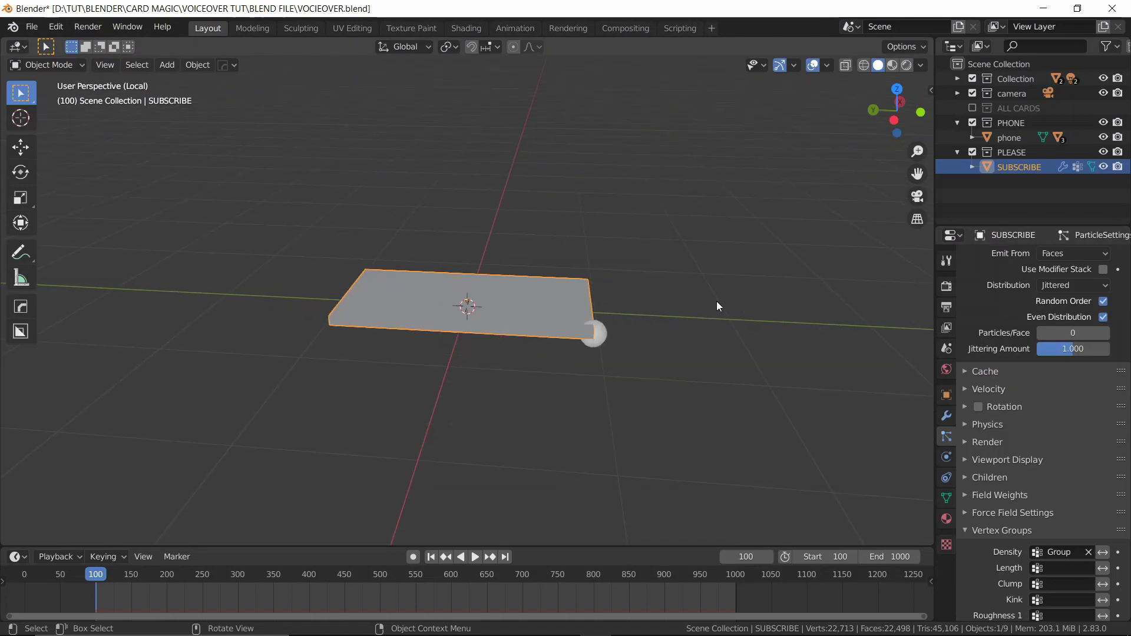
# Exit local view, switch to Rendered shading and save the blend file.
pyautogui.press('KP_Divide')
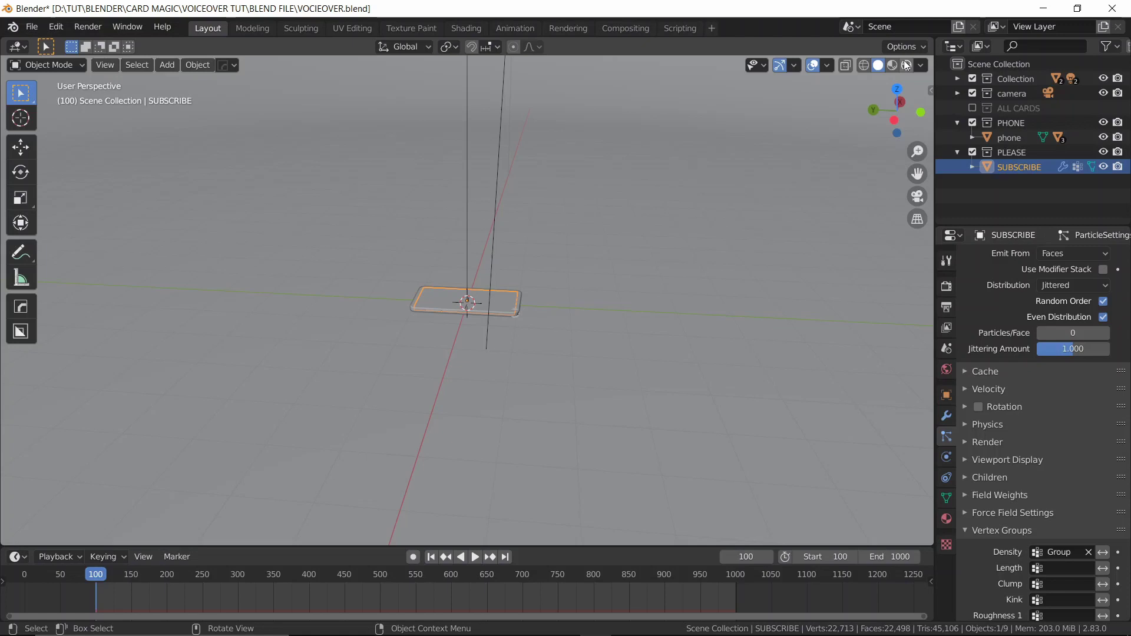
pyautogui.click(906, 65)
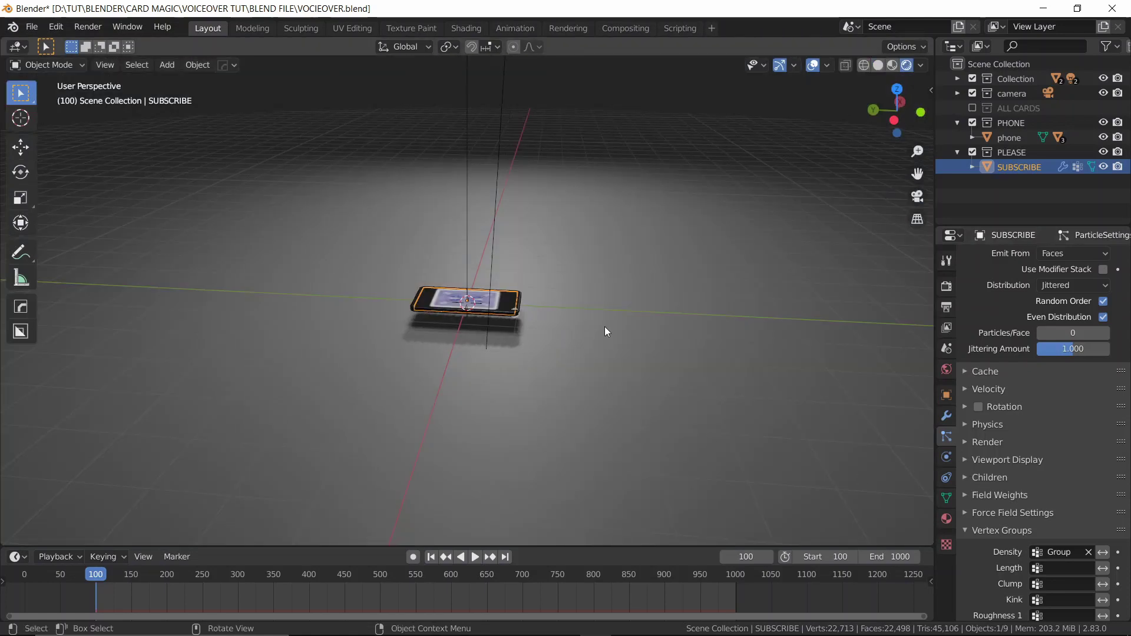
pyautogui.scroll(2, 555, 298)
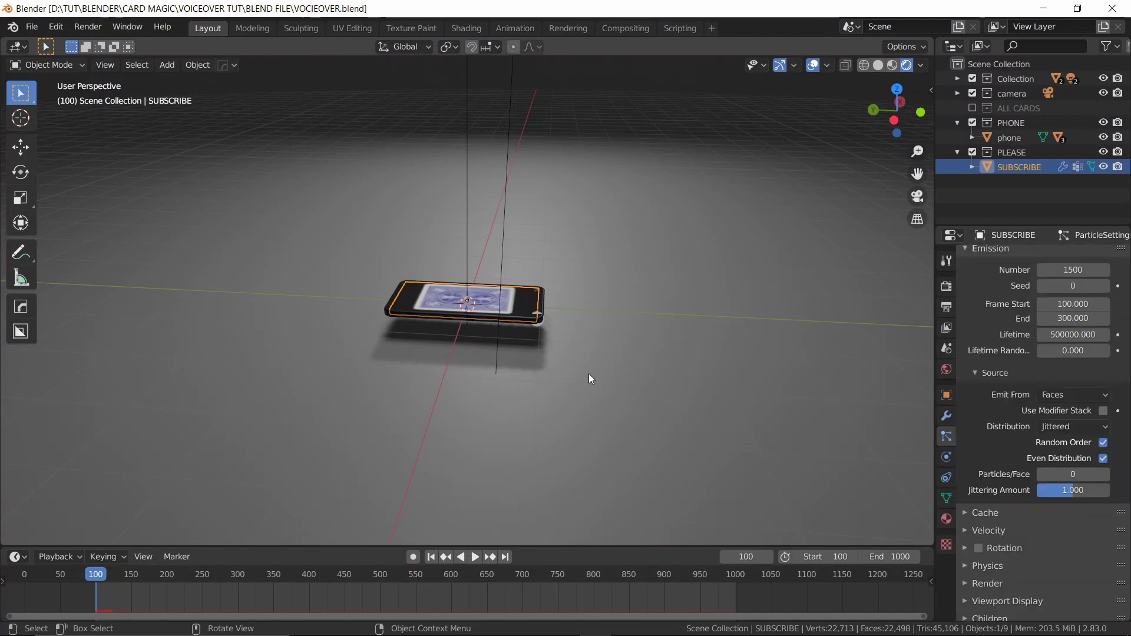
pyautogui.scroll(-3, 587, 365)
pyautogui.press('space')
# Preview the particle animation, then rewind to start frame 100.
pyautogui.moveTo(583, 351)
pyautogui.mouseDown(button='middle')
pyautogui.moveTo(548, 345)
pyautogui.moveTo(557, 328)
pyautogui.moveTo(550, 352)
pyautogui.moveTo(513, 355)
pyautogui.moveTo(522, 338)
pyautogui.moveTo(466, 377)
pyautogui.moveTo(437, 364)
pyautogui.moveTo(418, 376)
pyautogui.moveTo(537, 349)
pyautogui.moveTo(511, 344)
pyautogui.moveTo(566, 357)
pyautogui.mouseUp(button='middle')
pyautogui.scroll(5, 522, 338)
pyautogui.scroll(-6, 433, 378)
pyautogui.press('space')
pyautogui.hotkey('shift', 'Left')
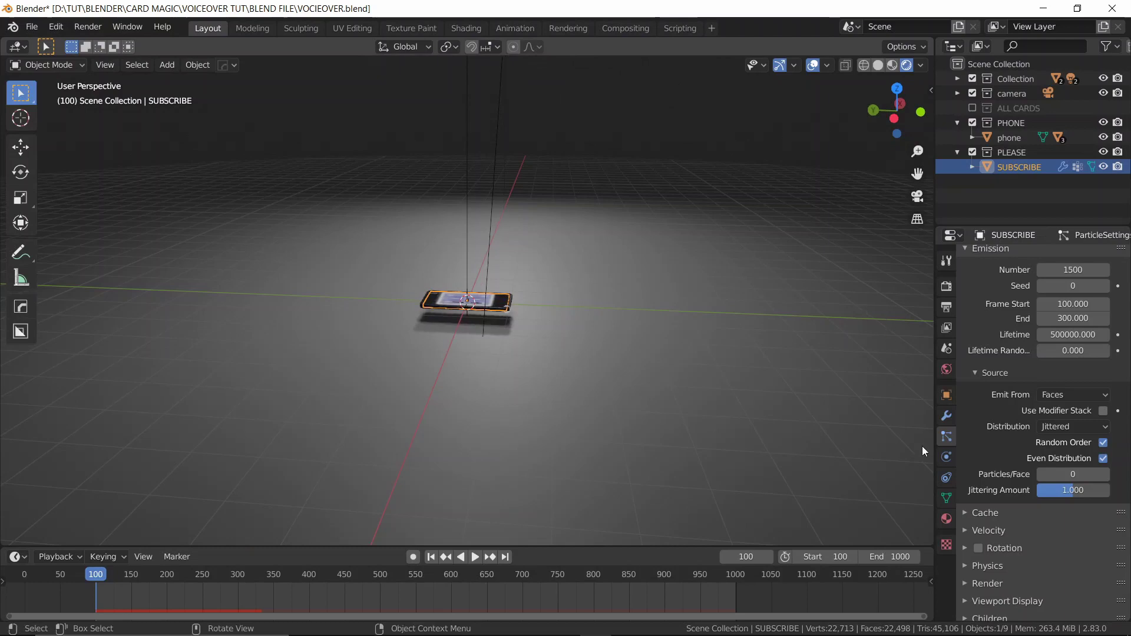
# Expand Field Weights, drag the Gravity weight to 0.000, then collapse the panels.
pyautogui.click(946, 349)
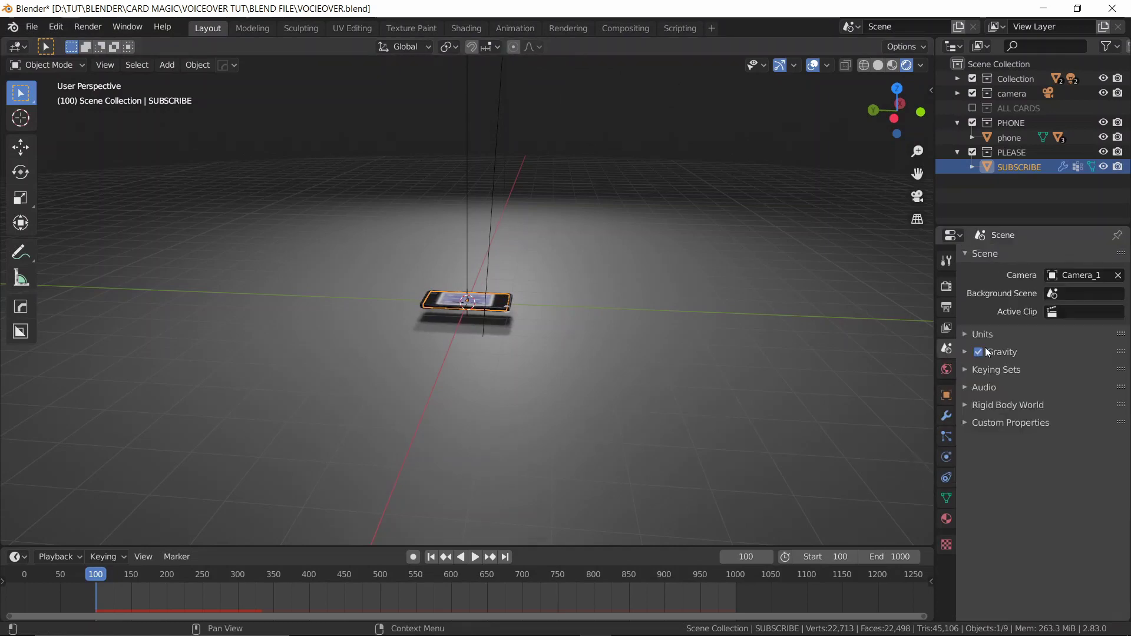
pyautogui.click(947, 436)
pyautogui.scroll(-5, 1017, 494)
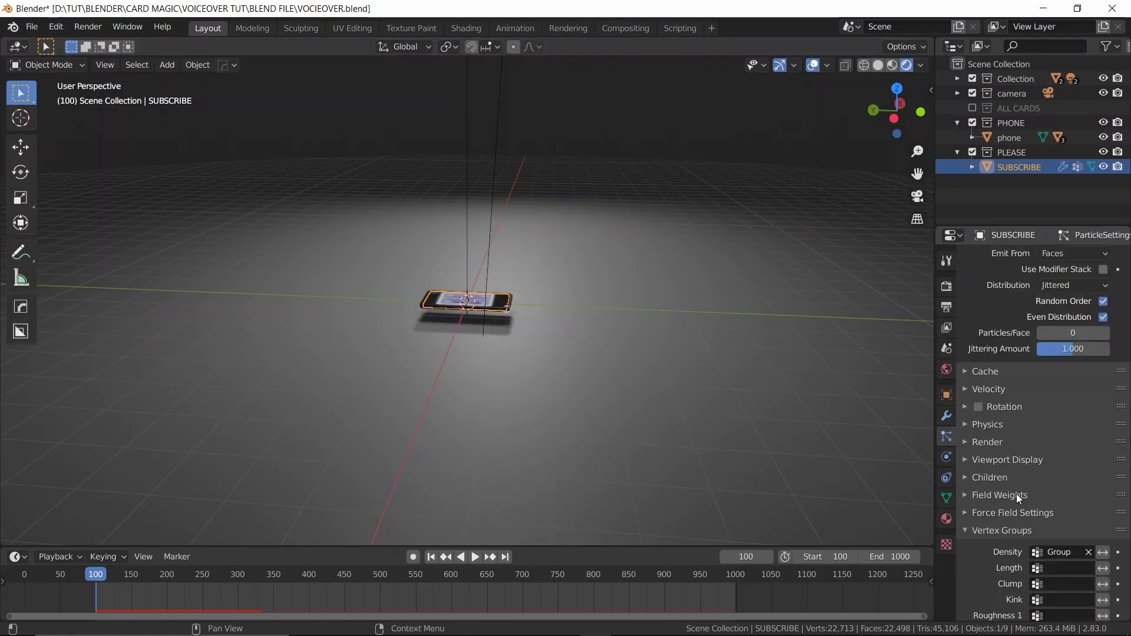
pyautogui.scroll(-4, 1016, 494)
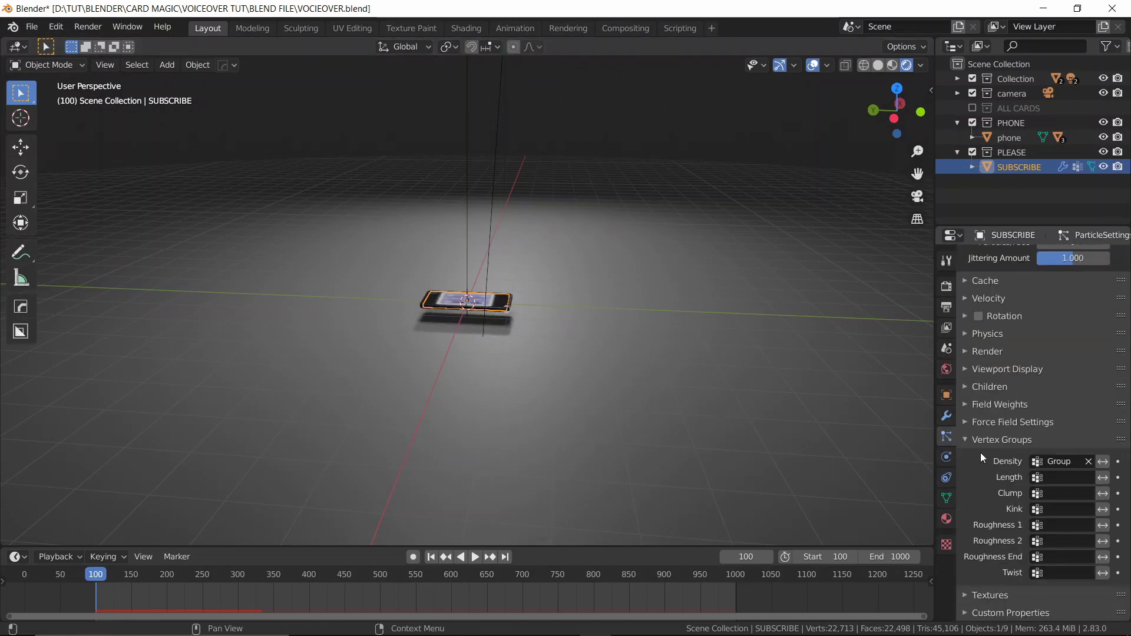
pyautogui.click(989, 414)
pyautogui.click(988, 410)
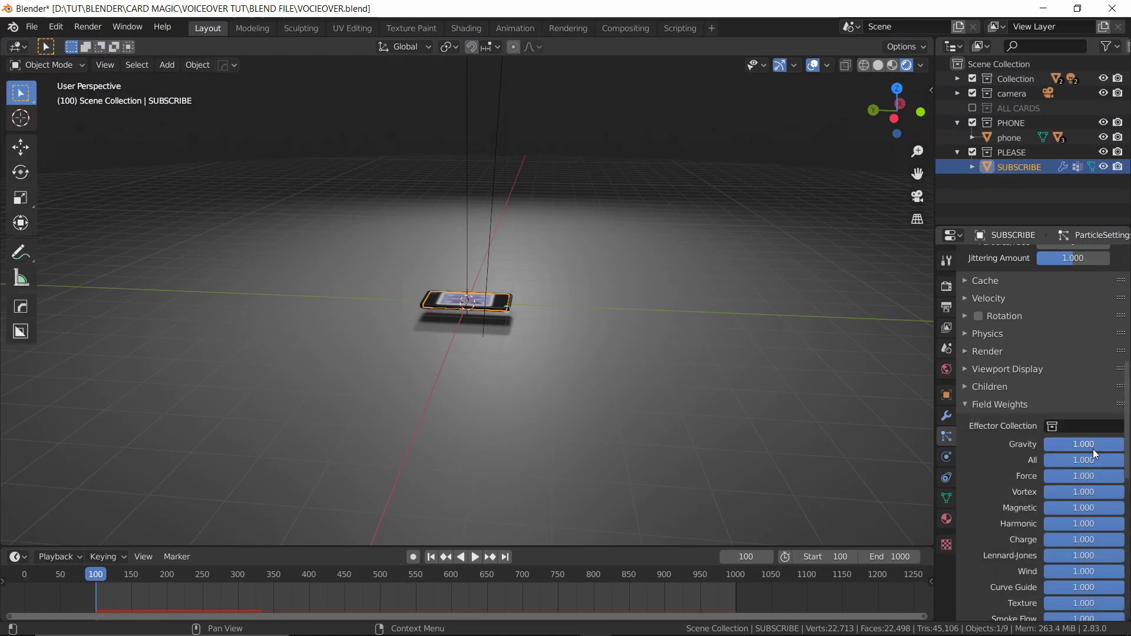
pyautogui.moveTo(1094, 449); pyautogui.dragTo(1044, 444)
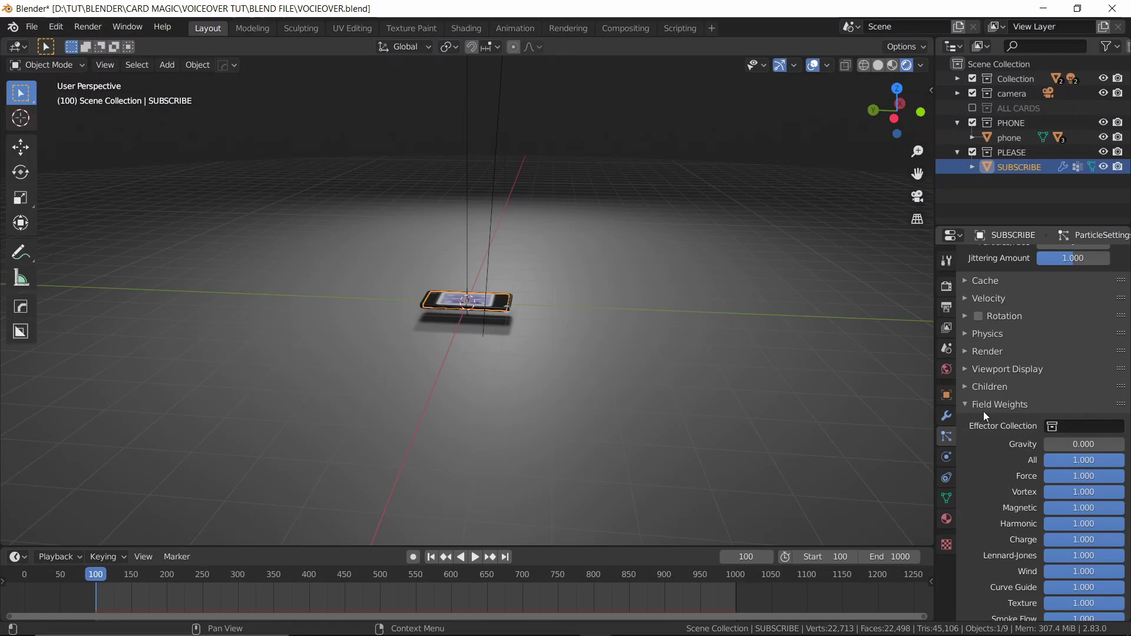
pyautogui.scroll(-7, 983, 425)
pyautogui.click(980, 522)
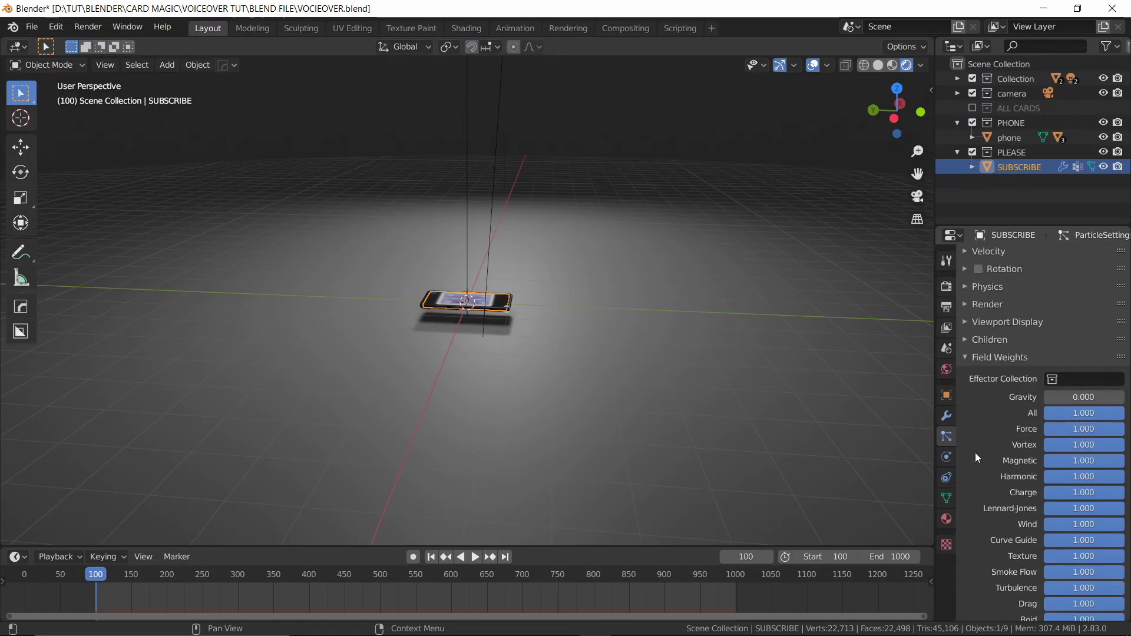
pyautogui.click(980, 358)
# Play the weightless-particle animation and rewind to frame 100.
pyautogui.press('space')
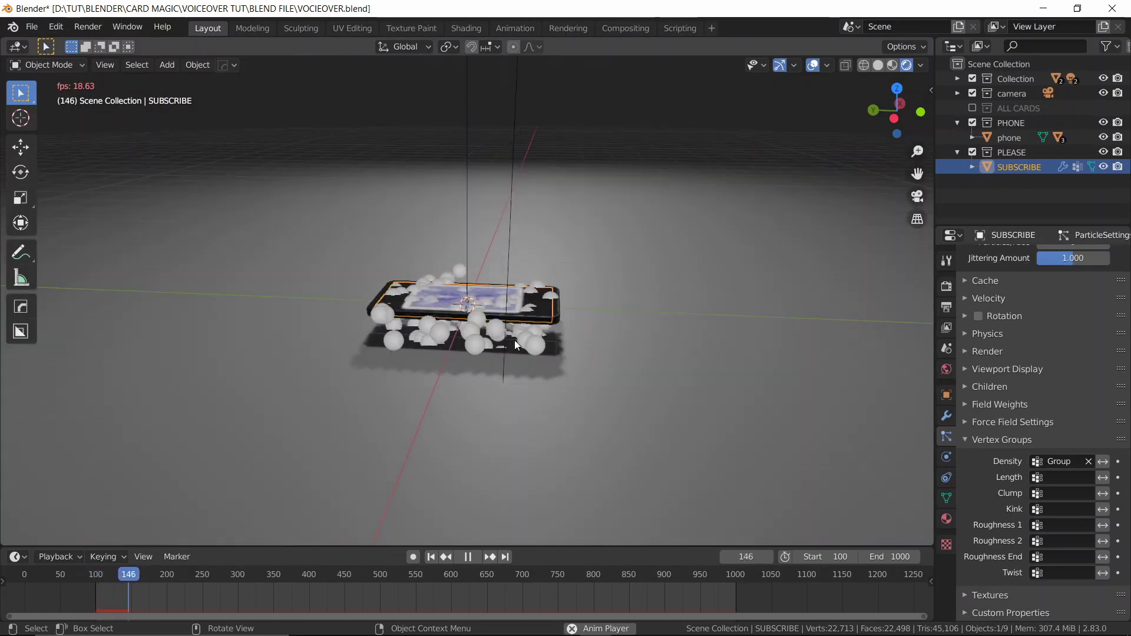
pyautogui.press('space')
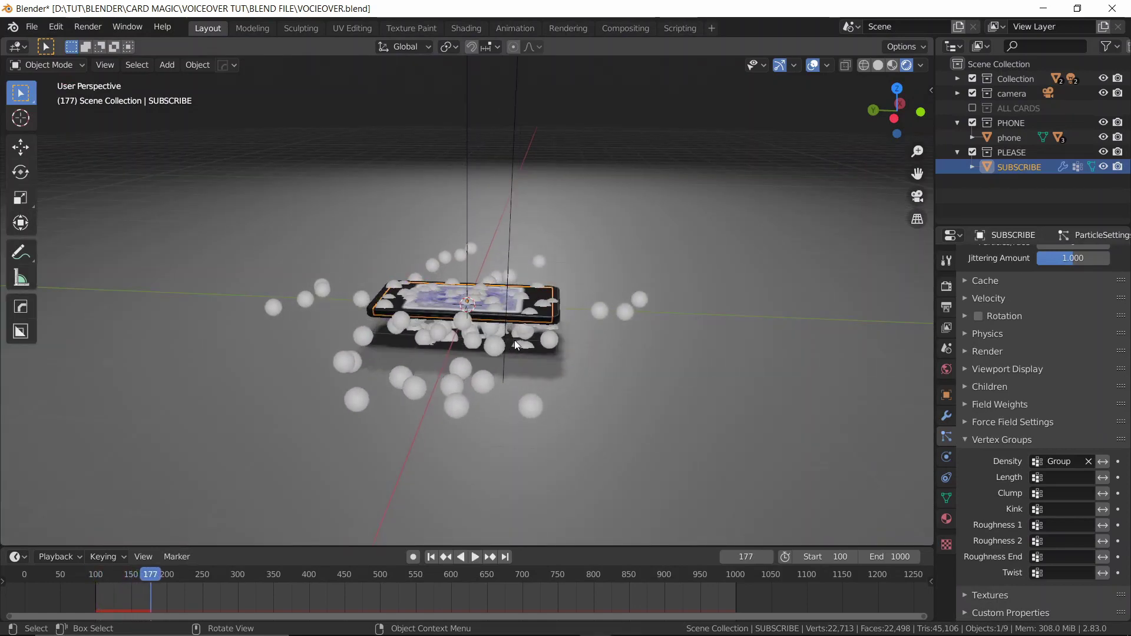
pyautogui.hotkey('shift', 'Left')
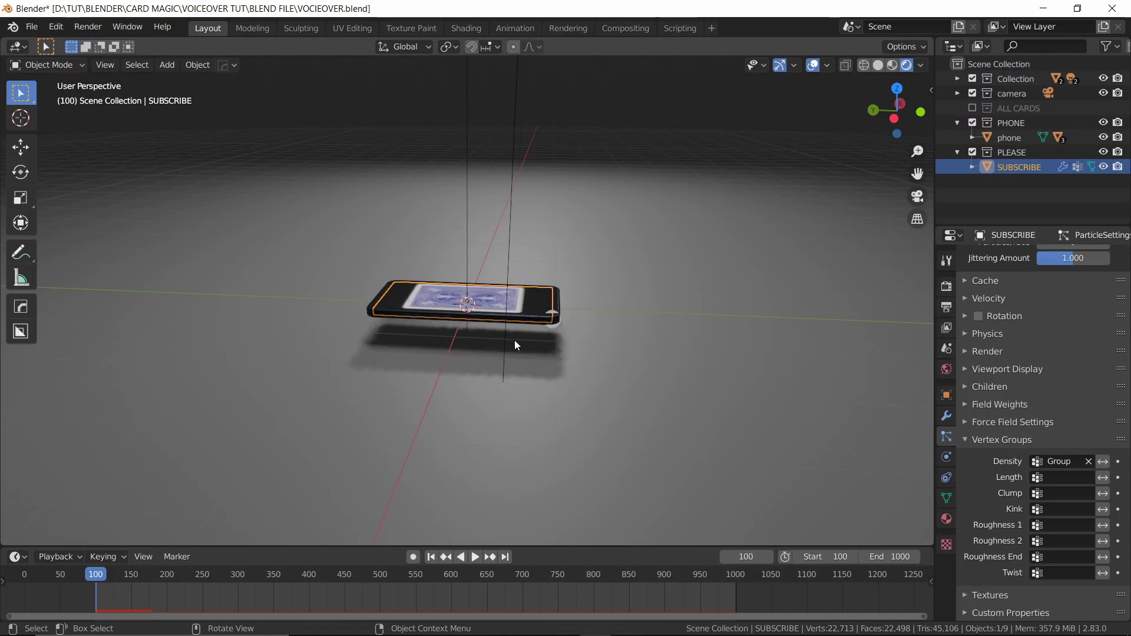
# Isolate the SUBSCRIBE card in local view with Solid shading and zoom out.
pyautogui.click(878, 65)
pyautogui.press('KP_Divide')
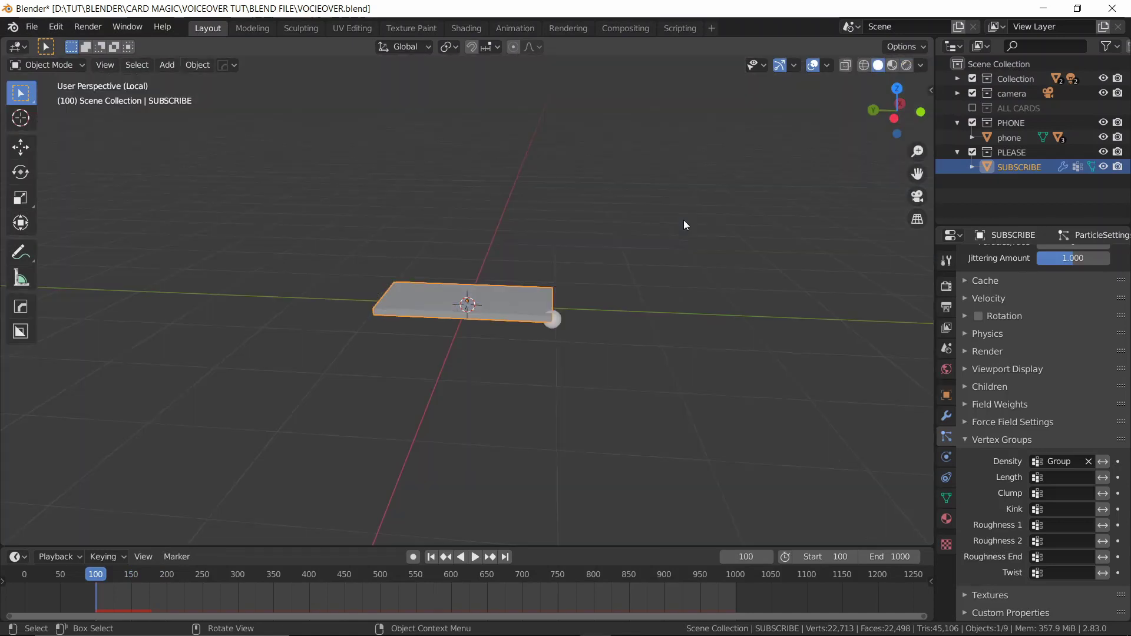
pyautogui.scroll(-2, 686, 226)
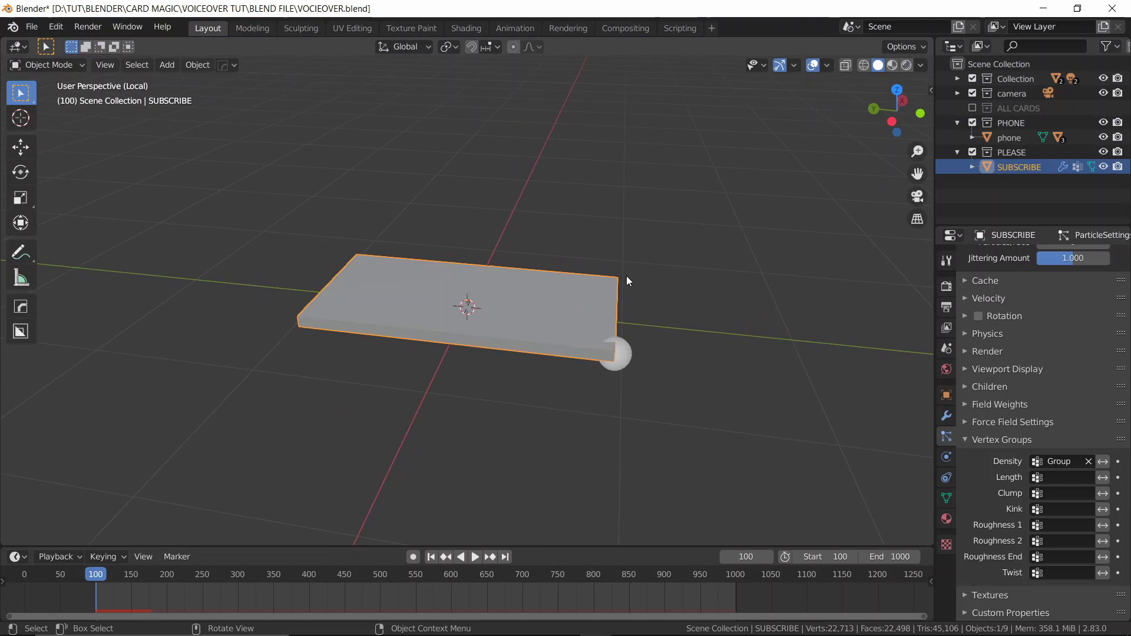
pyautogui.scroll(-1, 627, 276)
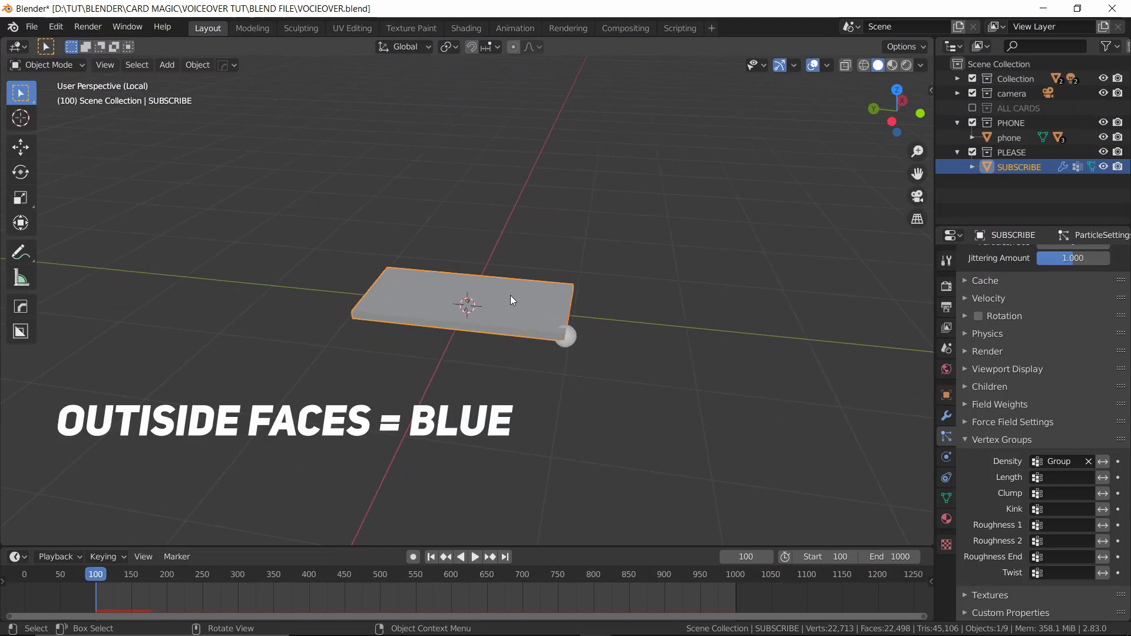
# Turn on the Face Orientation overlay and inspect the red card from several angles.
pyautogui.click(828, 65)
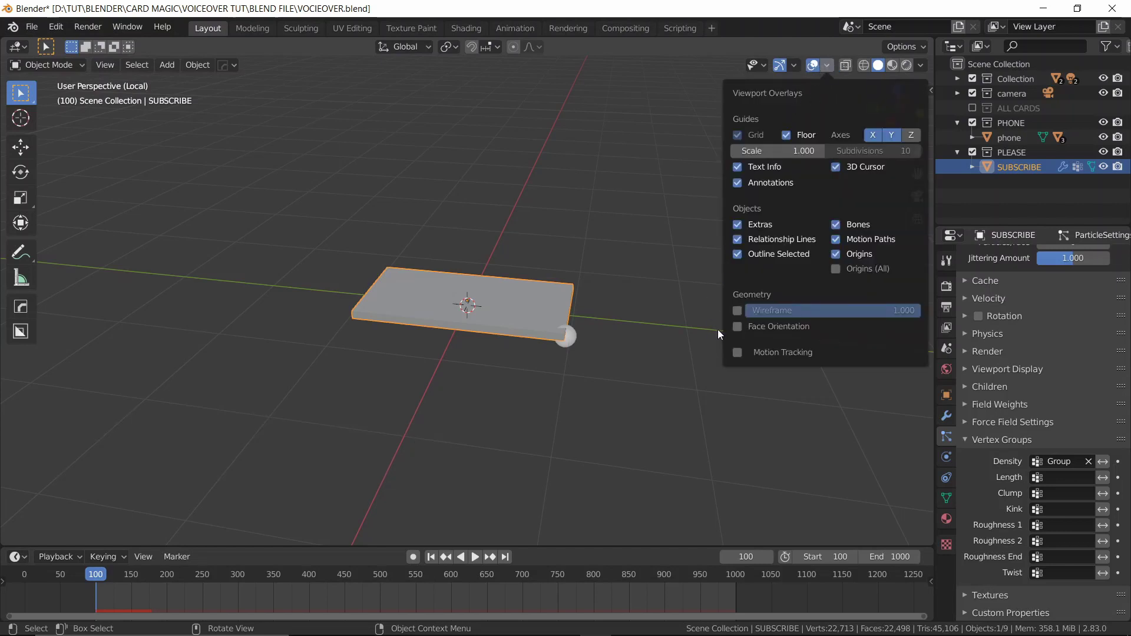
pyautogui.click(734, 327)
pyautogui.moveTo(571, 333); pyautogui.dragTo(599, 339, button='middle')
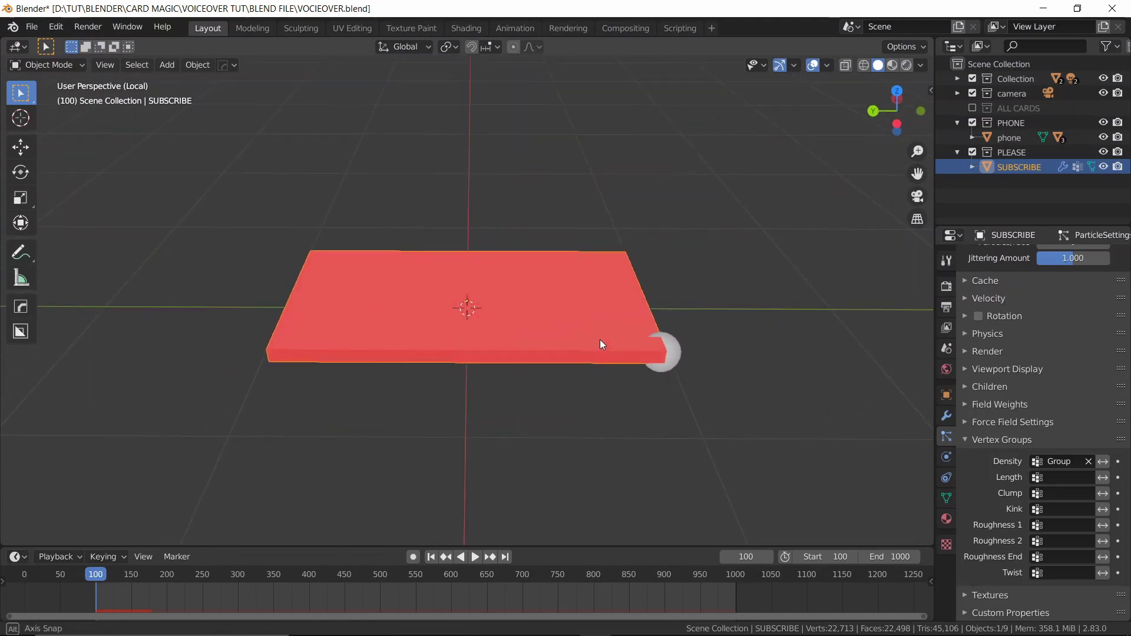
pyautogui.scroll(-2, 588, 307)
pyautogui.scroll(2, 588, 308)
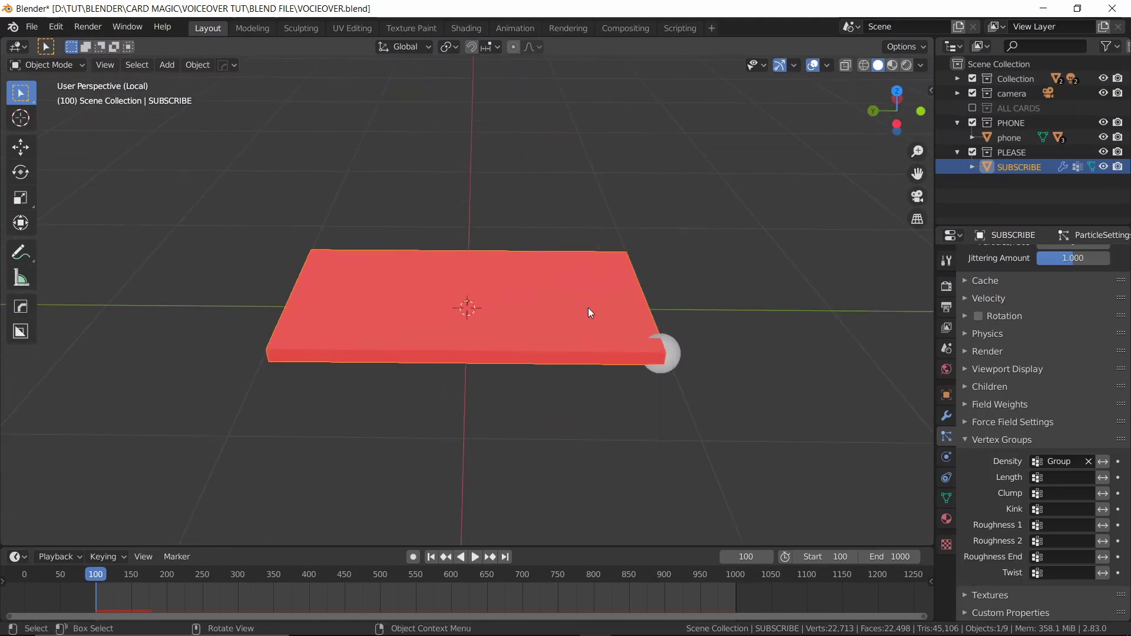
pyautogui.scroll(-1, 576, 288)
# Recalculate the card's normals outward in Edit Mode with Shift+N.
pyautogui.press('Tab')
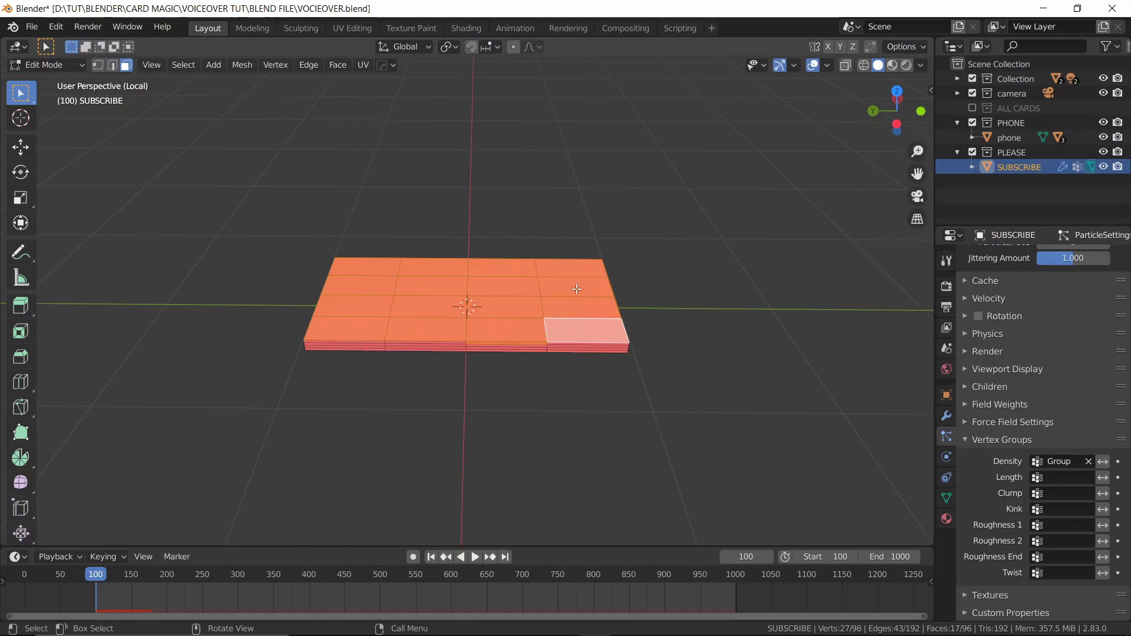
pyautogui.press('a')
pyautogui.hotkey('shift', 'n')
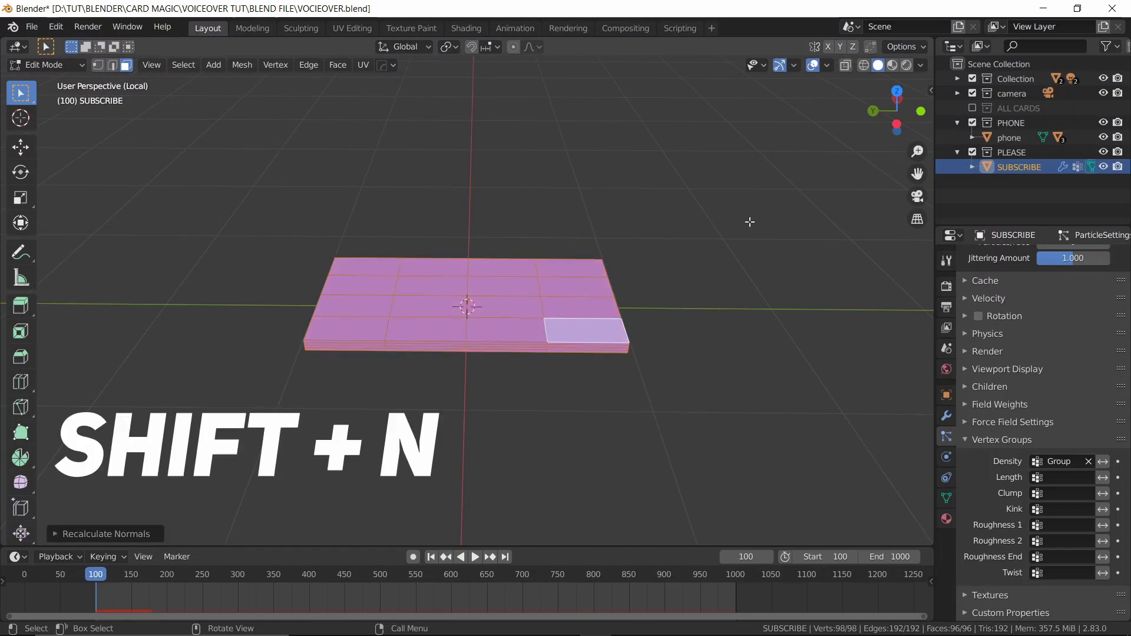
pyautogui.press('Tab')
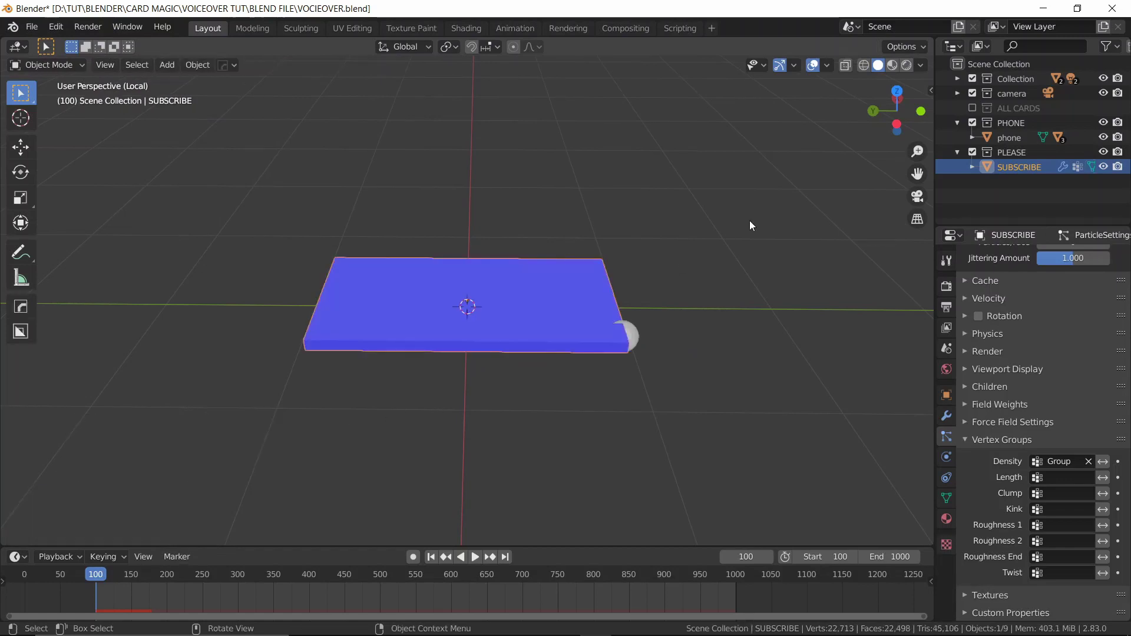
# Turn off Face Orientation, show the full scene in Rendered shading, play, and rewind to frame 100.
pyautogui.click(828, 66)
pyautogui.click(738, 326)
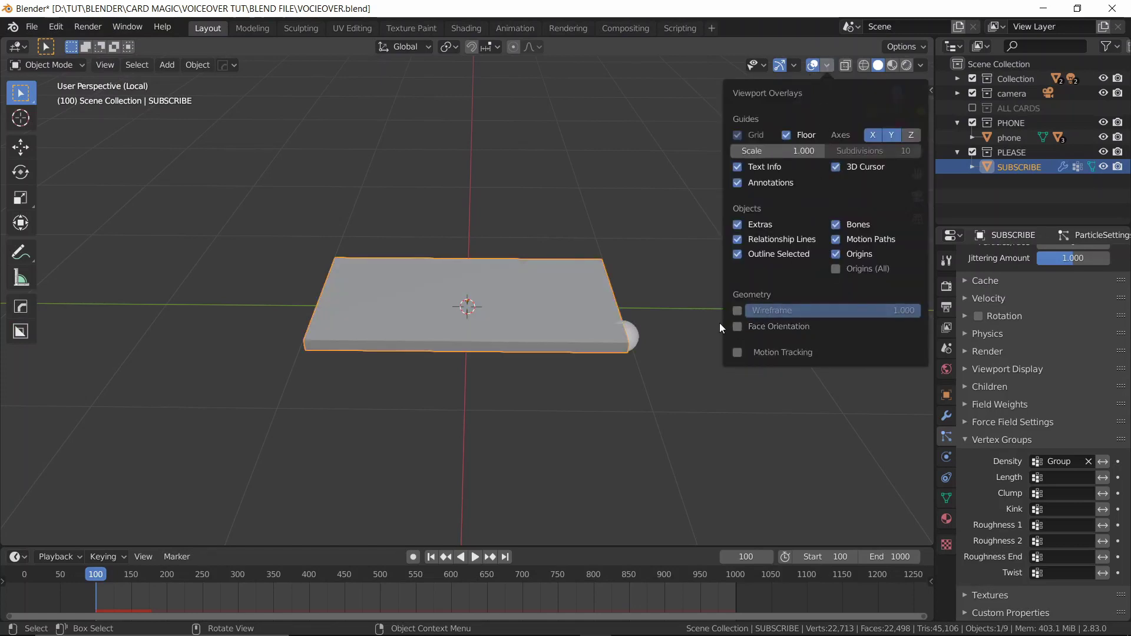
pyautogui.press('KP_Divide')
pyautogui.press('space')
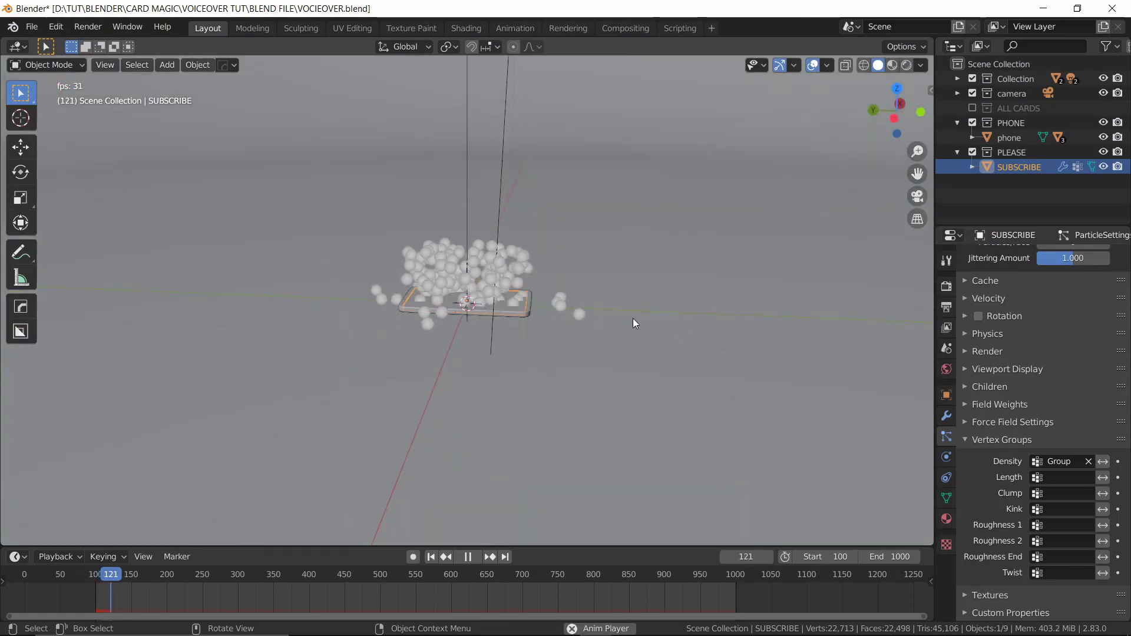
pyautogui.click(907, 65)
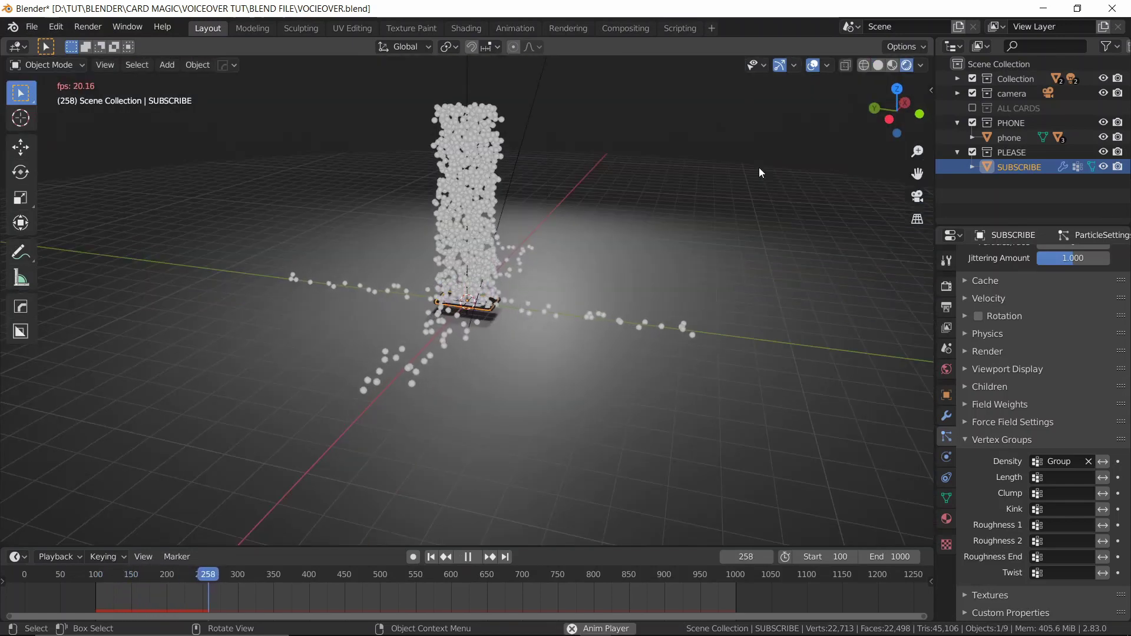
pyautogui.press('space')
pyautogui.hotkey('shift', 'Left')
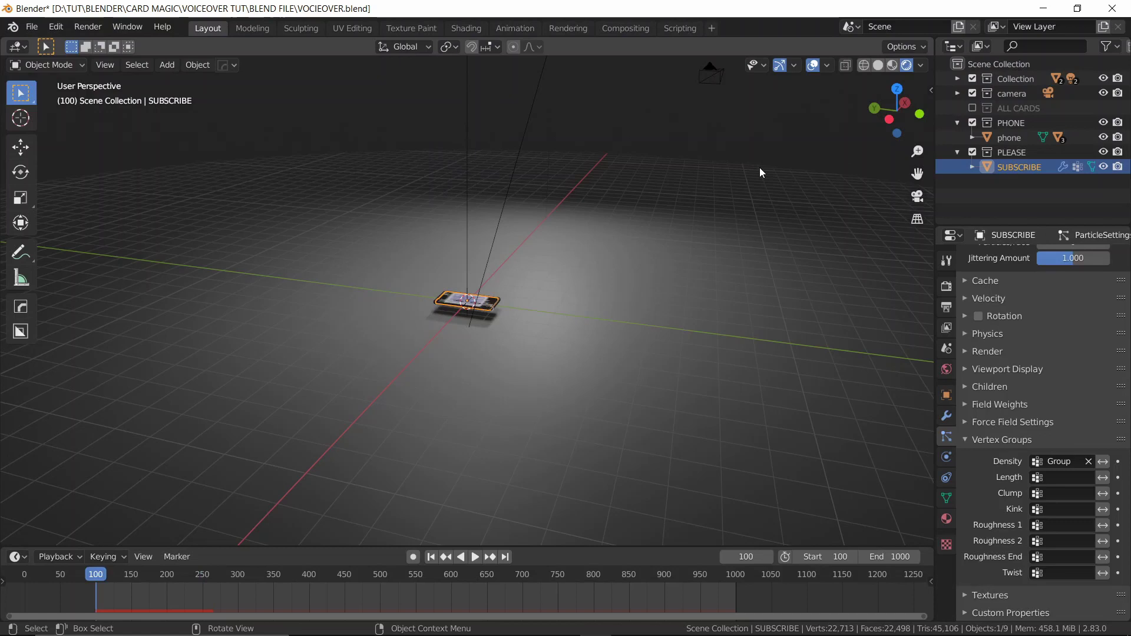
# Set Render As to Collection with ALL CARDS as the instance collection and Object Rotation ticked.
pyautogui.scroll(5, 986, 389)
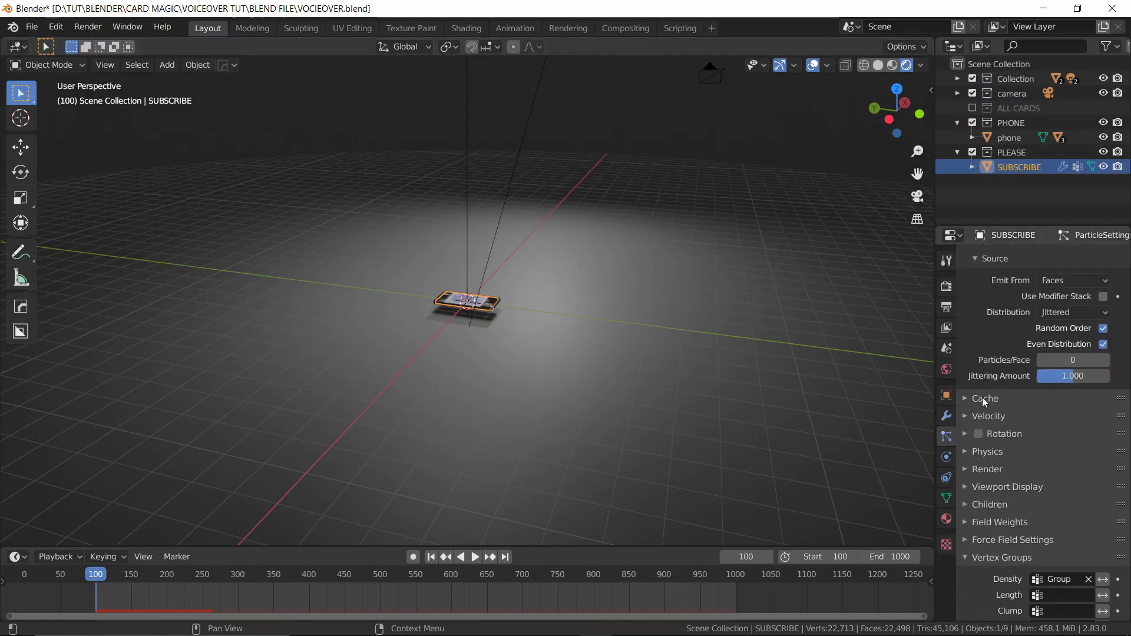
pyautogui.click(977, 468)
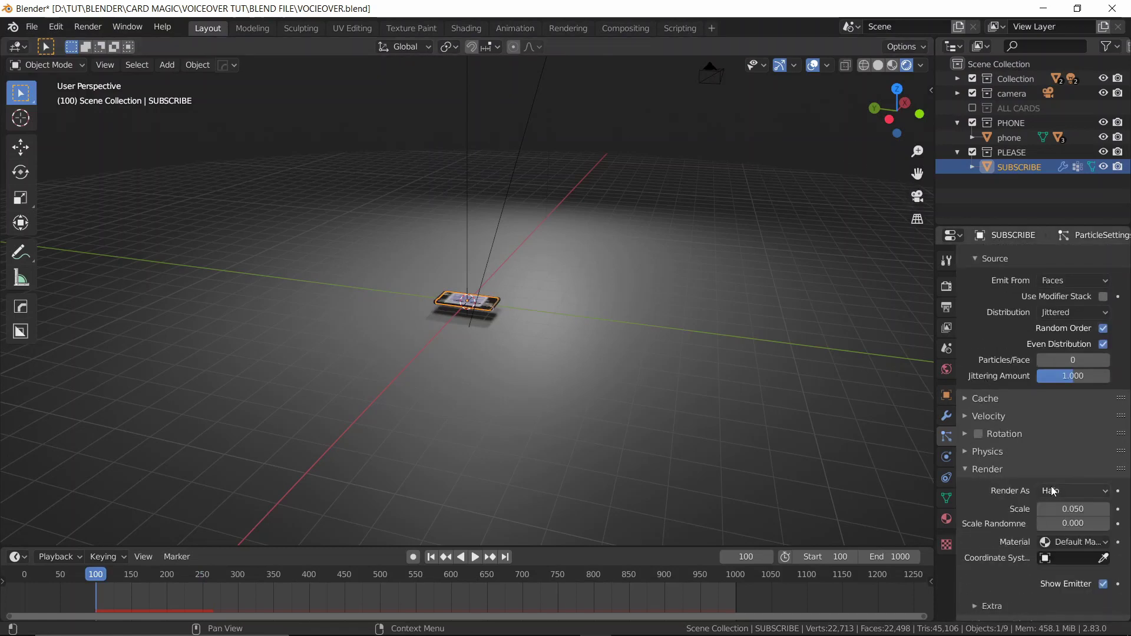
pyautogui.scroll(-2, 1041, 486)
pyautogui.click(1066, 443)
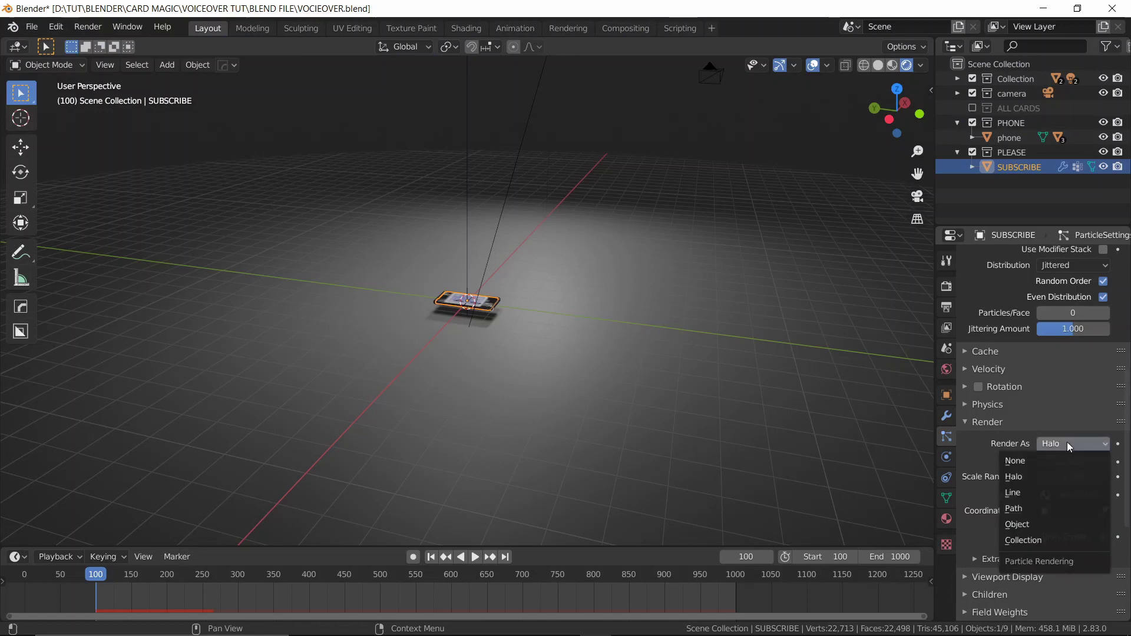
pyautogui.click(1023, 539)
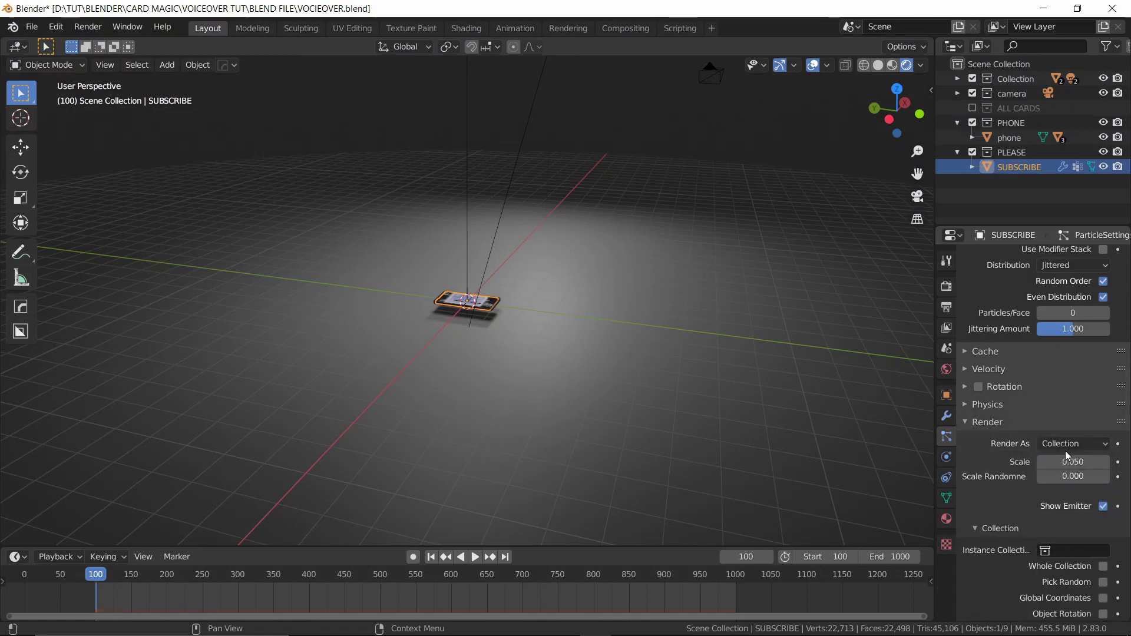
pyautogui.scroll(-5, 1033, 416)
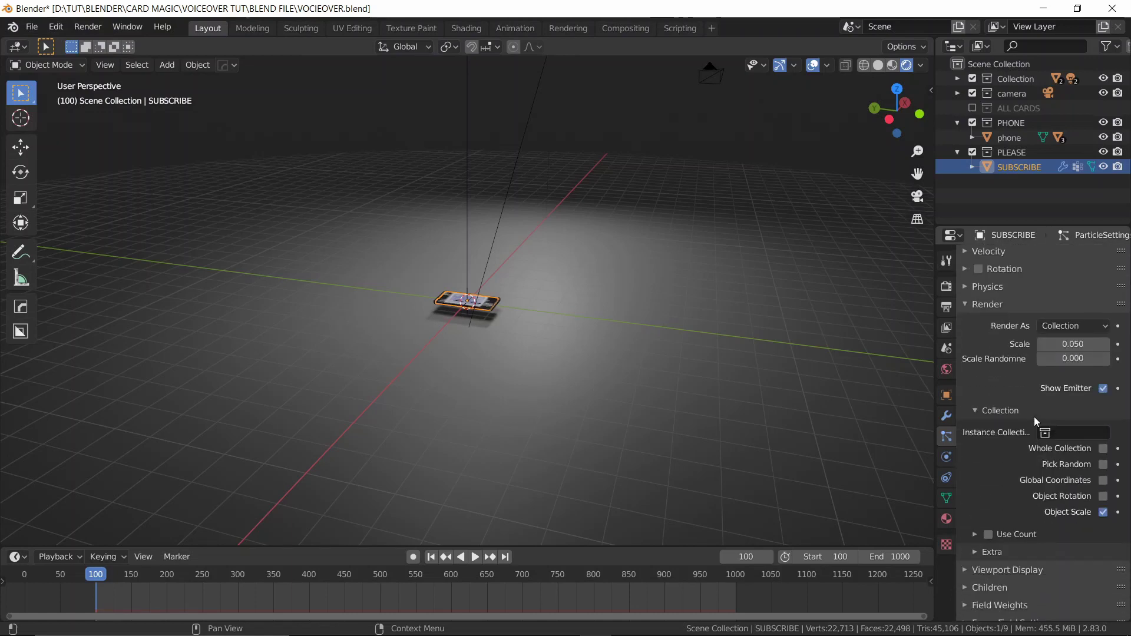
pyautogui.click(1074, 436)
pyautogui.click(1049, 455)
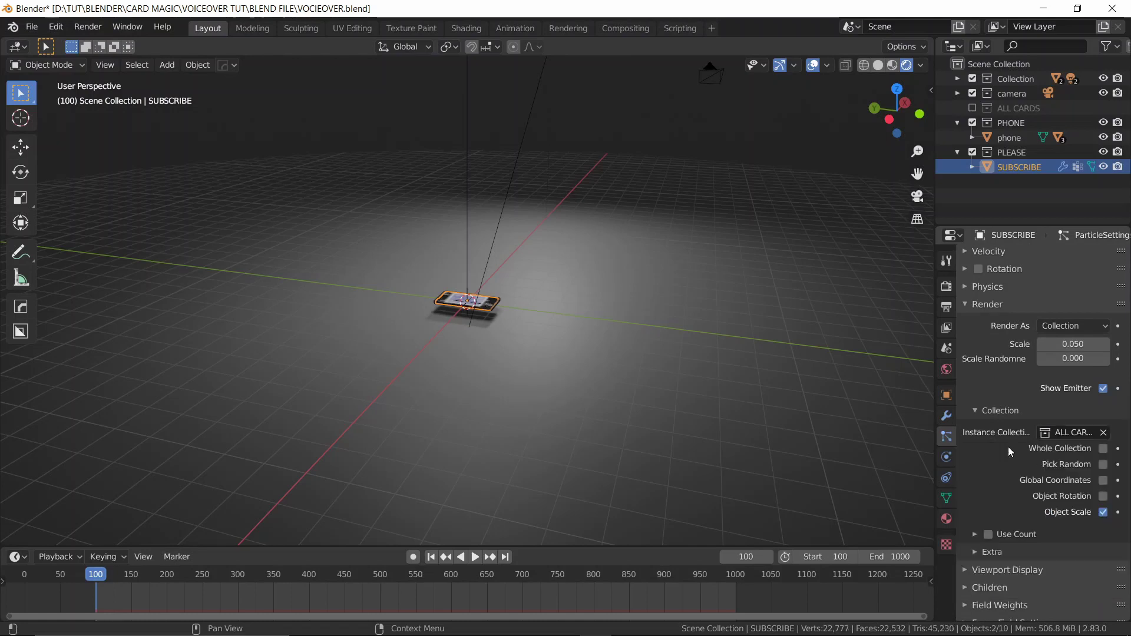
pyautogui.click(1099, 495)
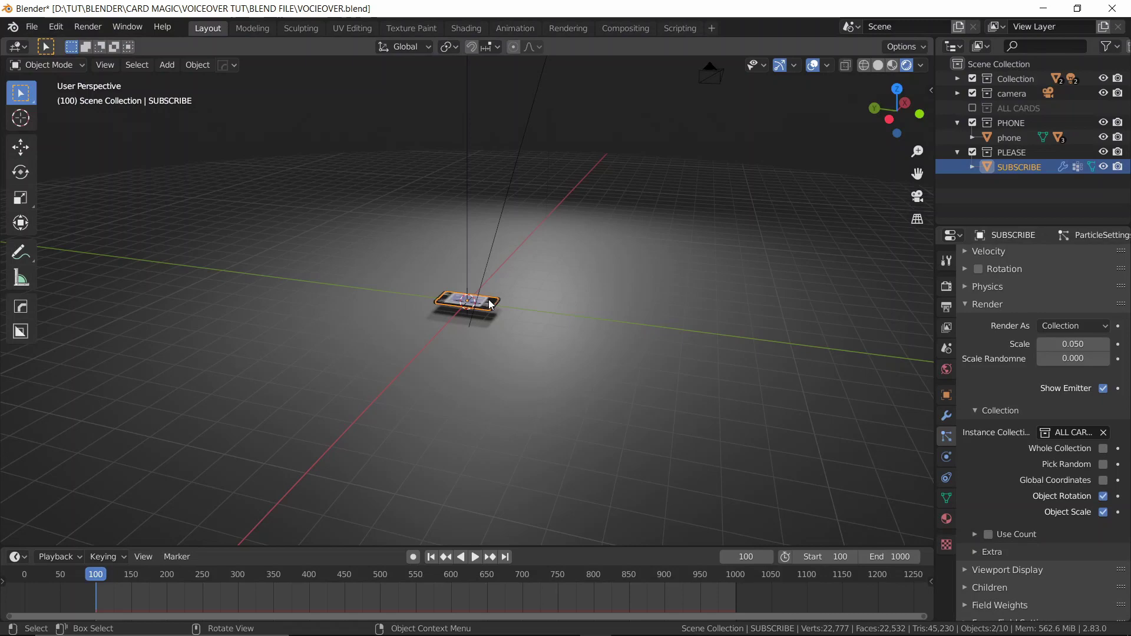
pyautogui.moveTo(490, 303); pyautogui.dragTo(591, 258, button='middle')
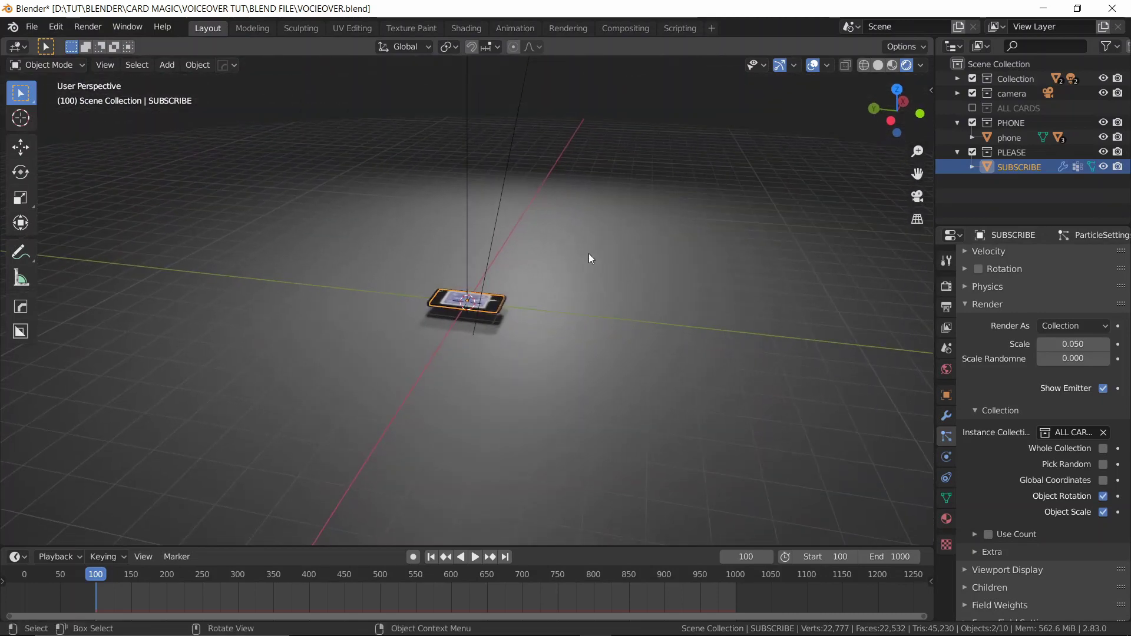
# Play the animation and inspect the small cards around the phone.
pyautogui.press('space')
pyautogui.scroll(4, 595, 256)
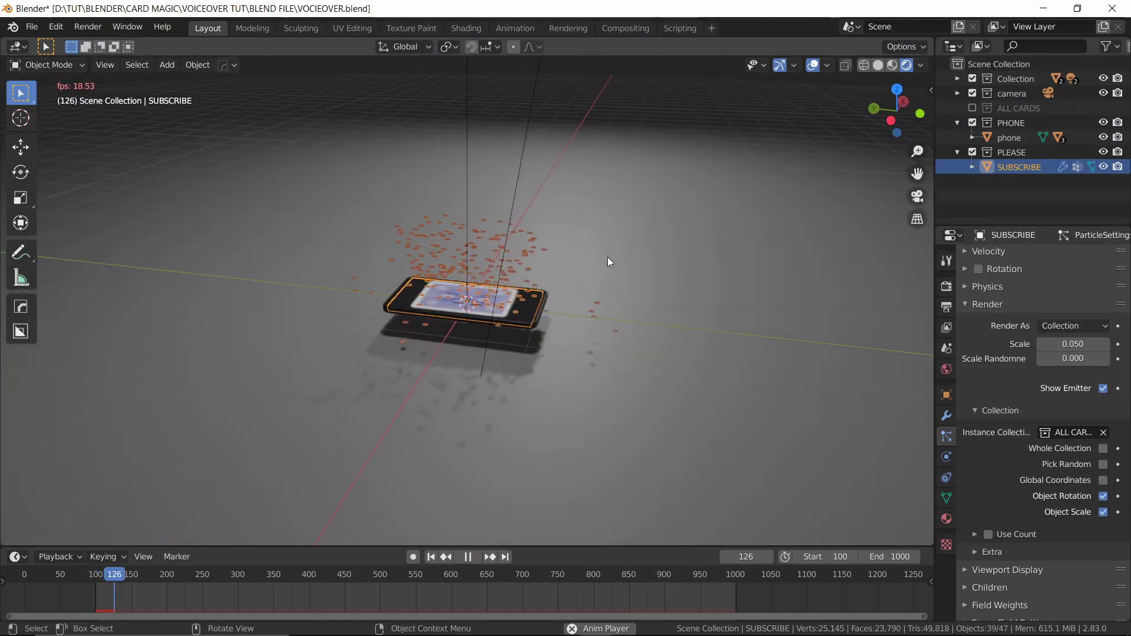
pyautogui.scroll(-4, 747, 156)
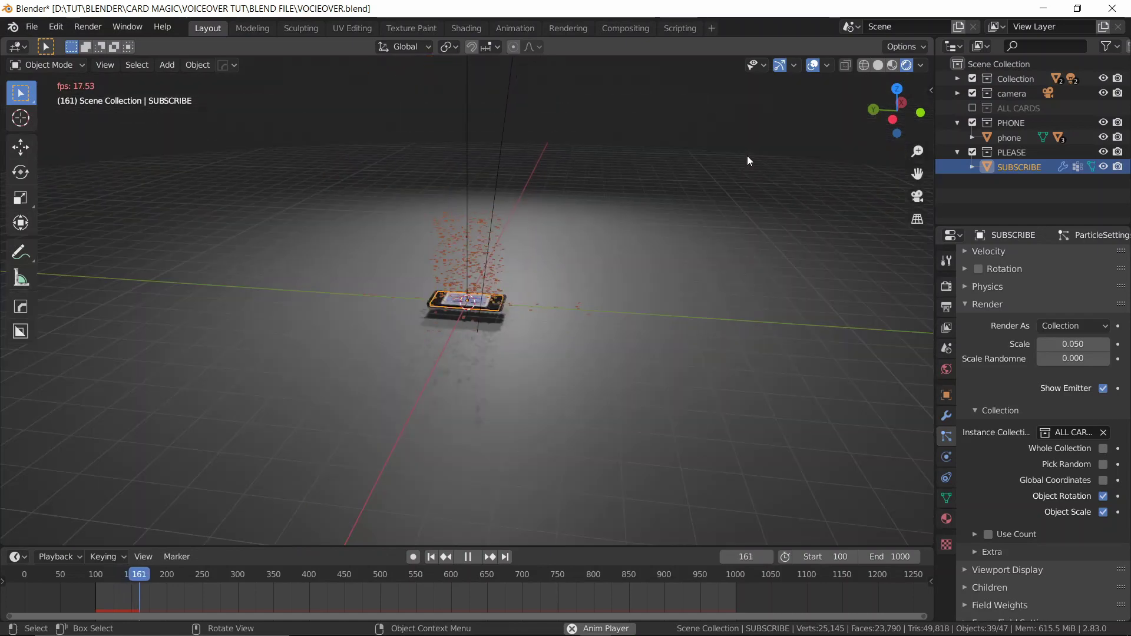
pyautogui.moveTo(747, 156); pyautogui.dragTo(732, 165, button='middle')
pyautogui.press('space')
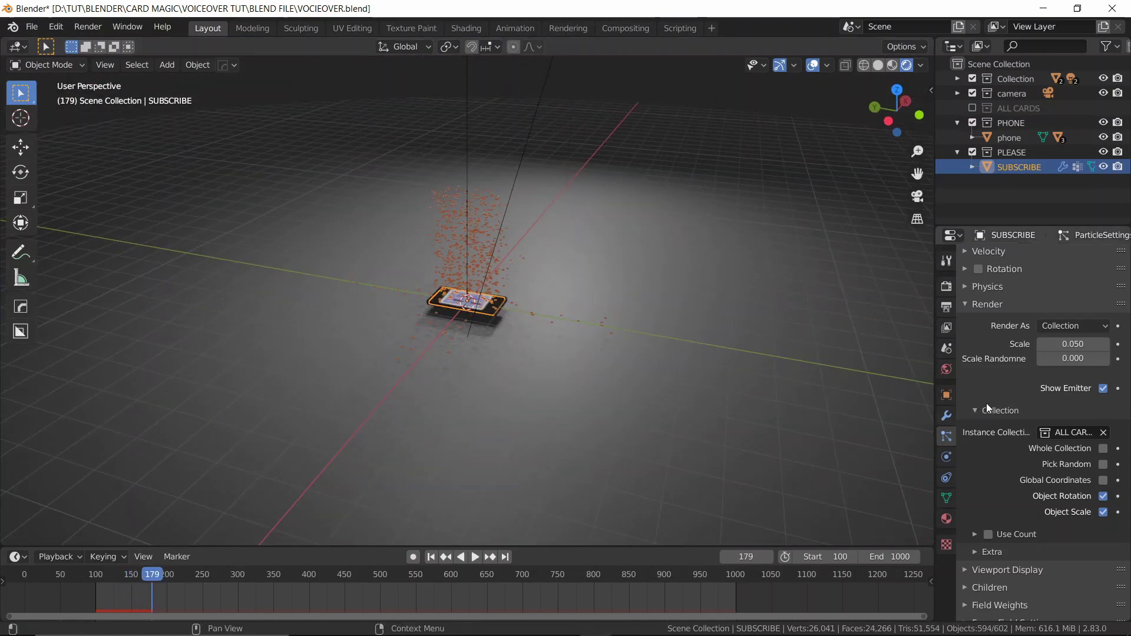
pyautogui.scroll(-2, 975, 459)
pyautogui.scroll(2, 978, 412)
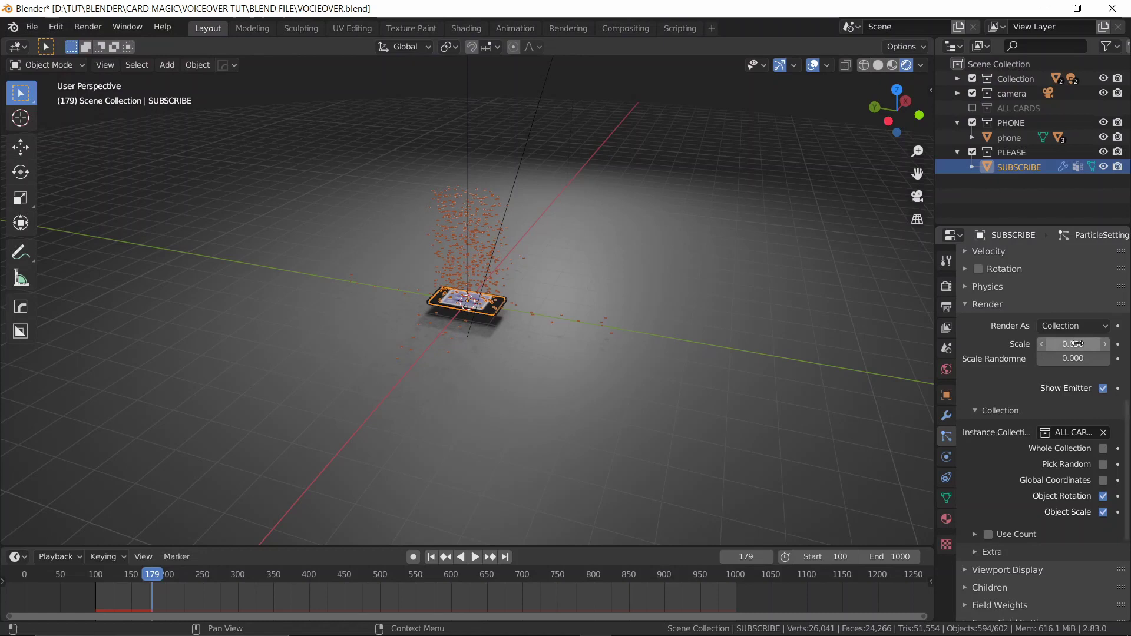
# Raise the particle scale from 0.050 to 0.300 and replay from the start.
pyautogui.click(1072, 346)
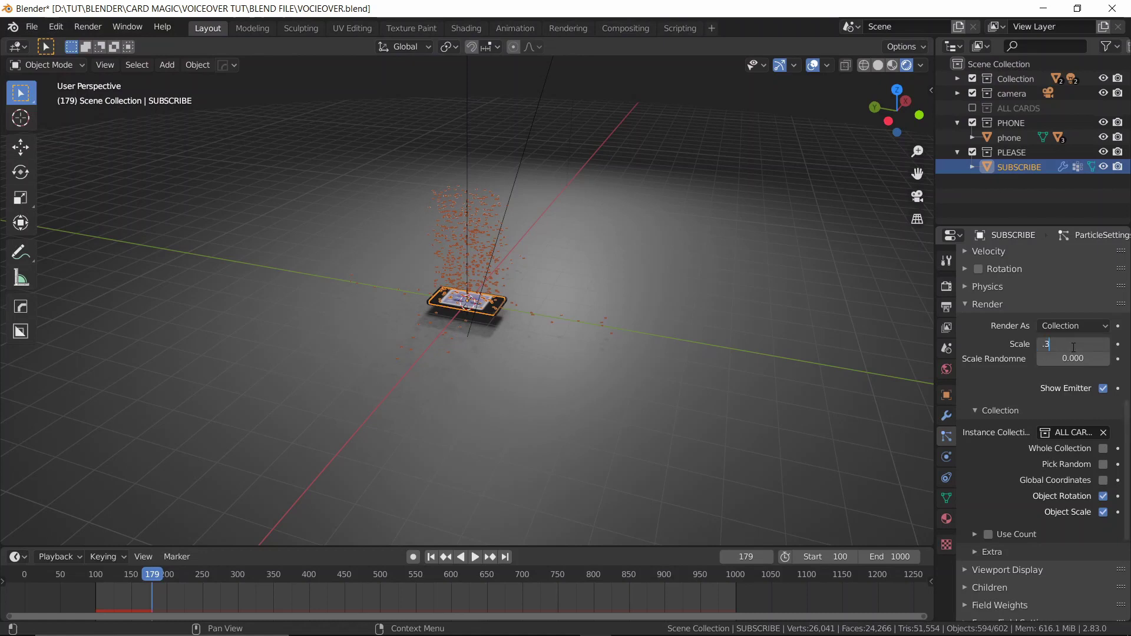
pyautogui.press('Return')
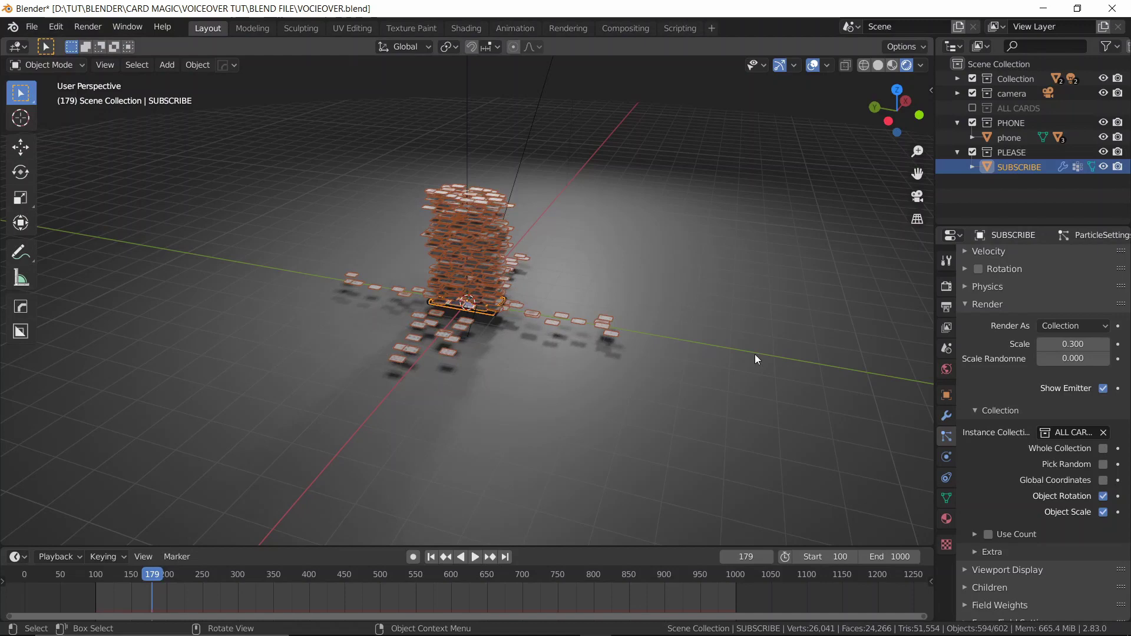
pyautogui.click(755, 355)
pyautogui.hotkey('shift', 'Left')
pyautogui.press('space')
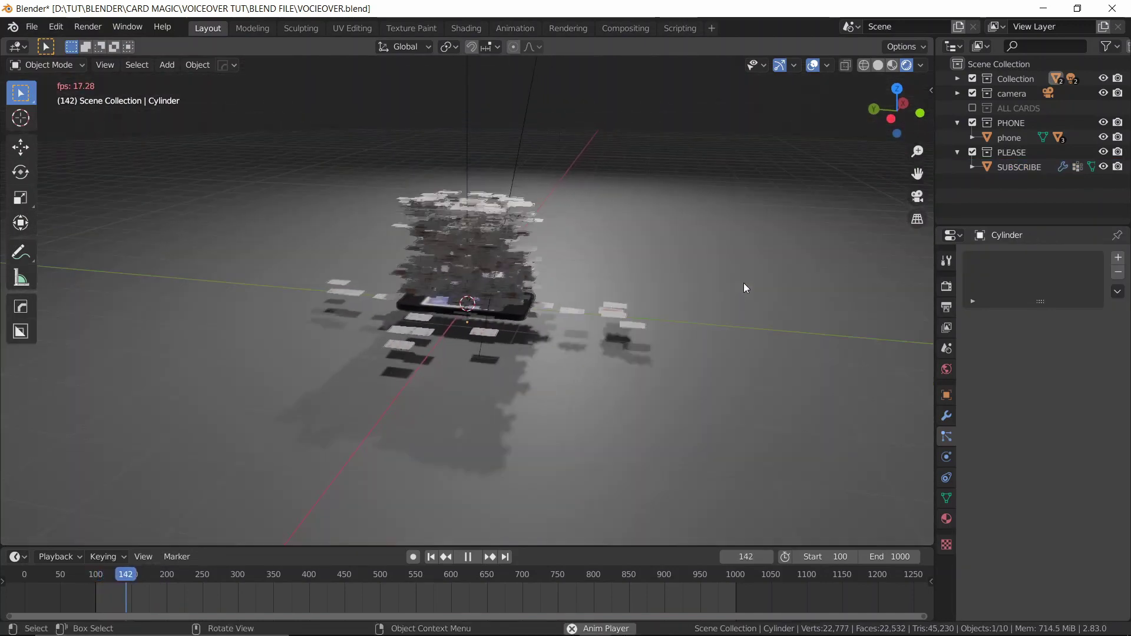
# Stop playback, select SUBSCRIBE and enable particle rotation.
pyautogui.press('space')
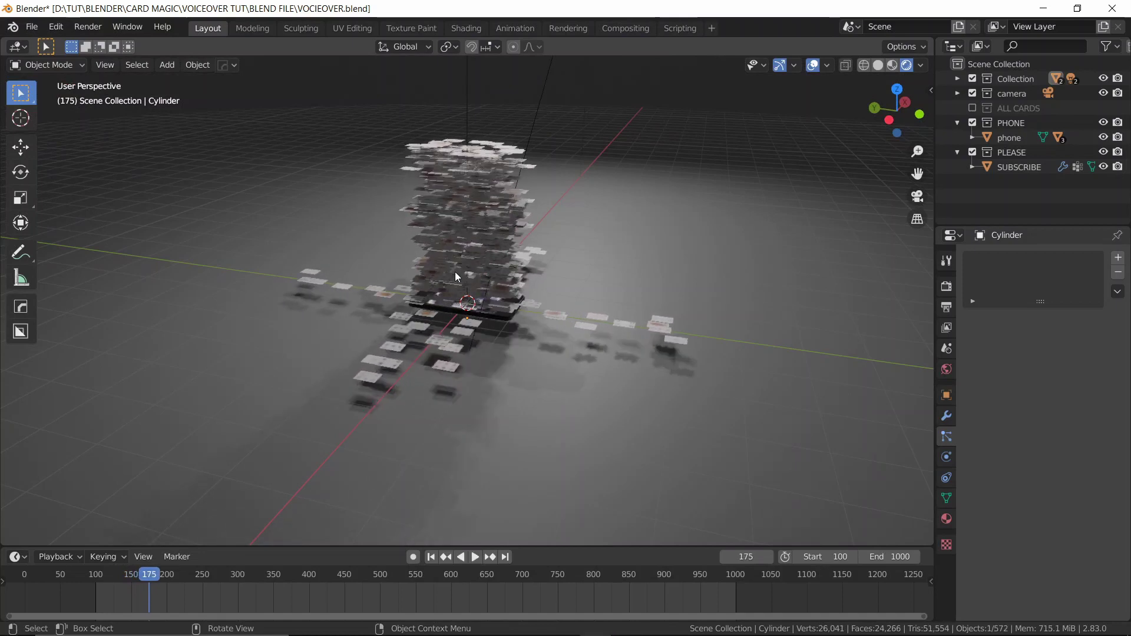
pyautogui.click(1014, 167)
pyautogui.scroll(-6, 1002, 453)
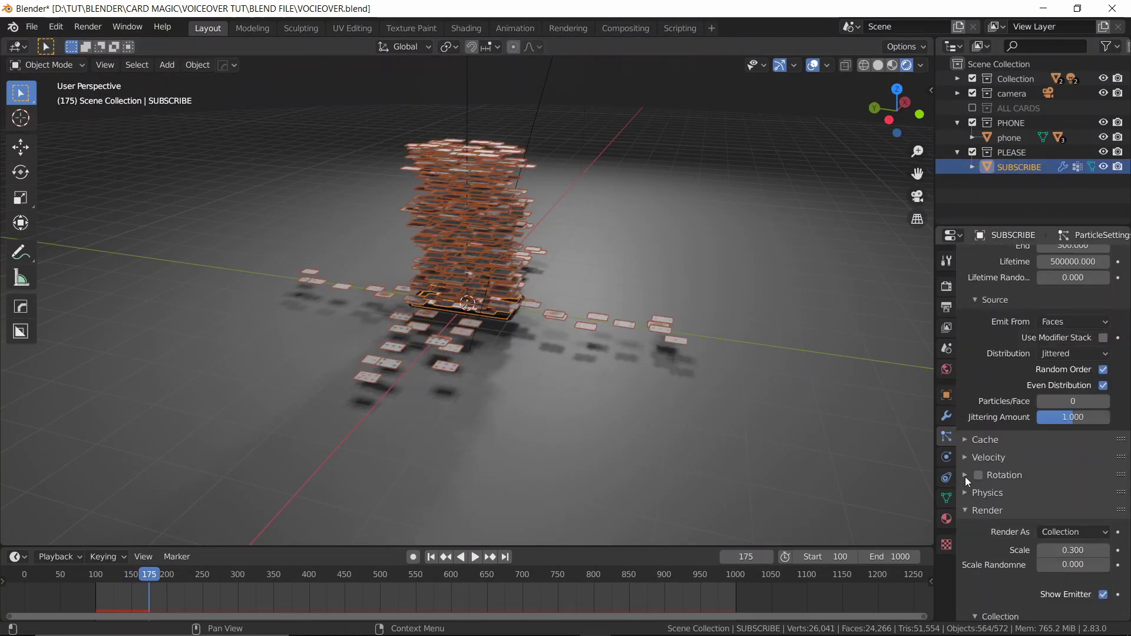
pyautogui.scroll(-3, 964, 472)
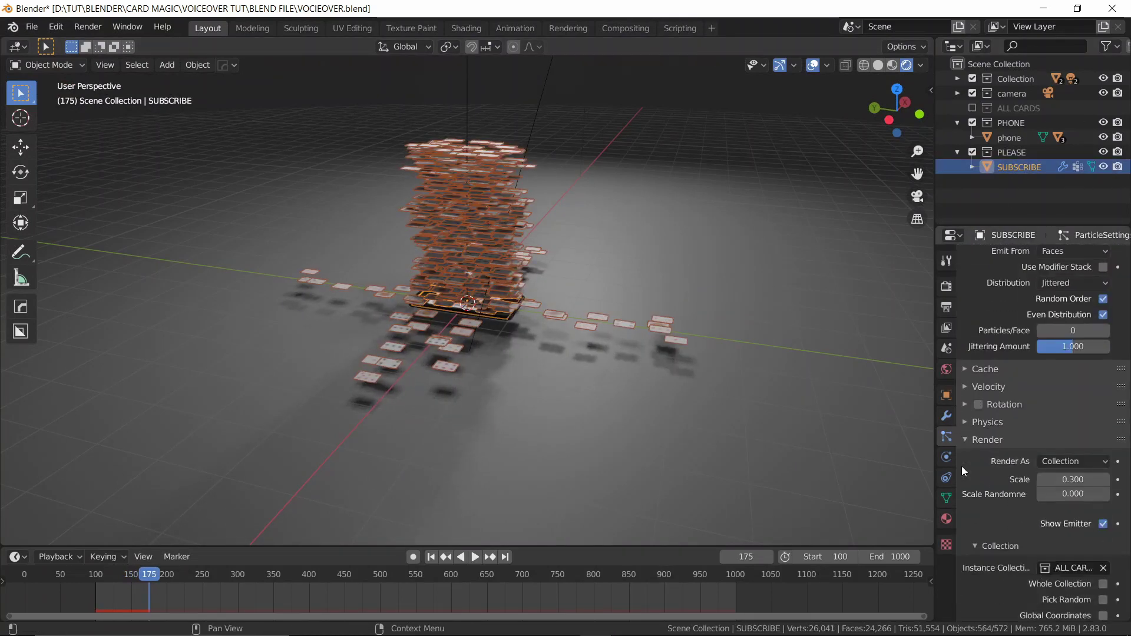
pyautogui.click(979, 404)
pyautogui.click(964, 405)
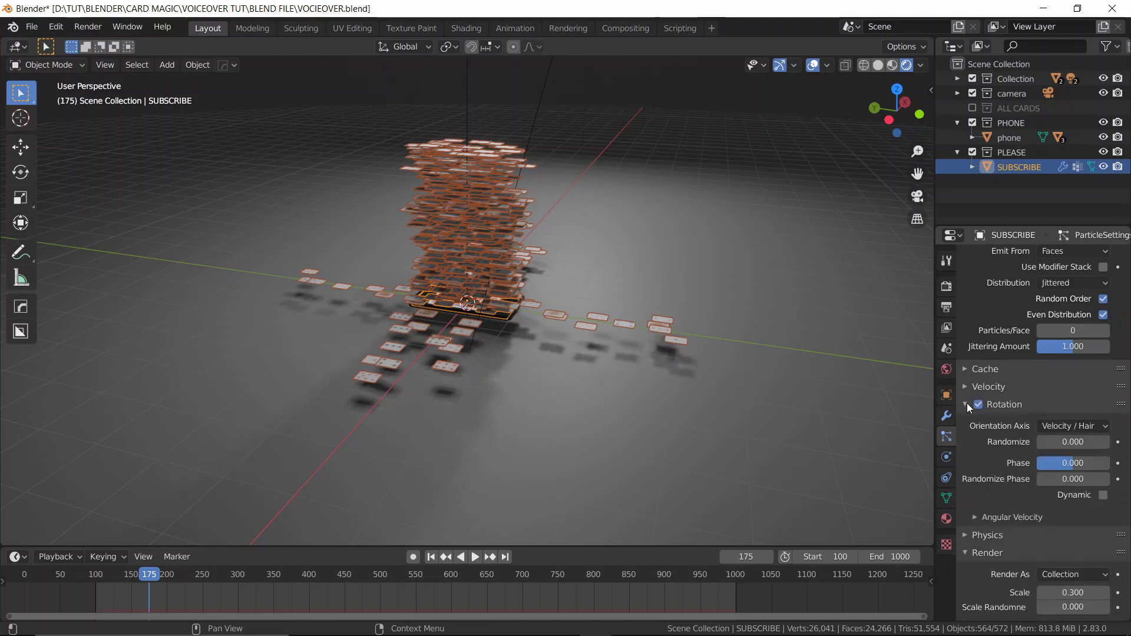
# Set rotation Randomize to 0.65 and Phase to 0.5.
pyautogui.click(1065, 439)
pyautogui.write('.65')
pyautogui.press('Return')
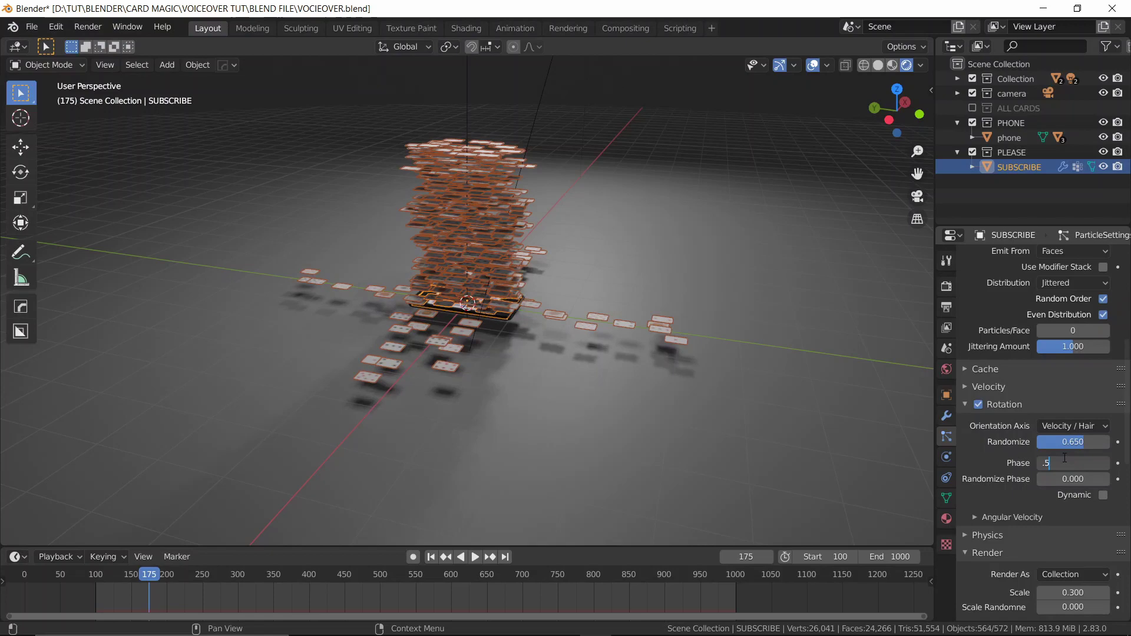
pyautogui.click(1065, 458)
pyautogui.write('.5')
pyautogui.press('Return')
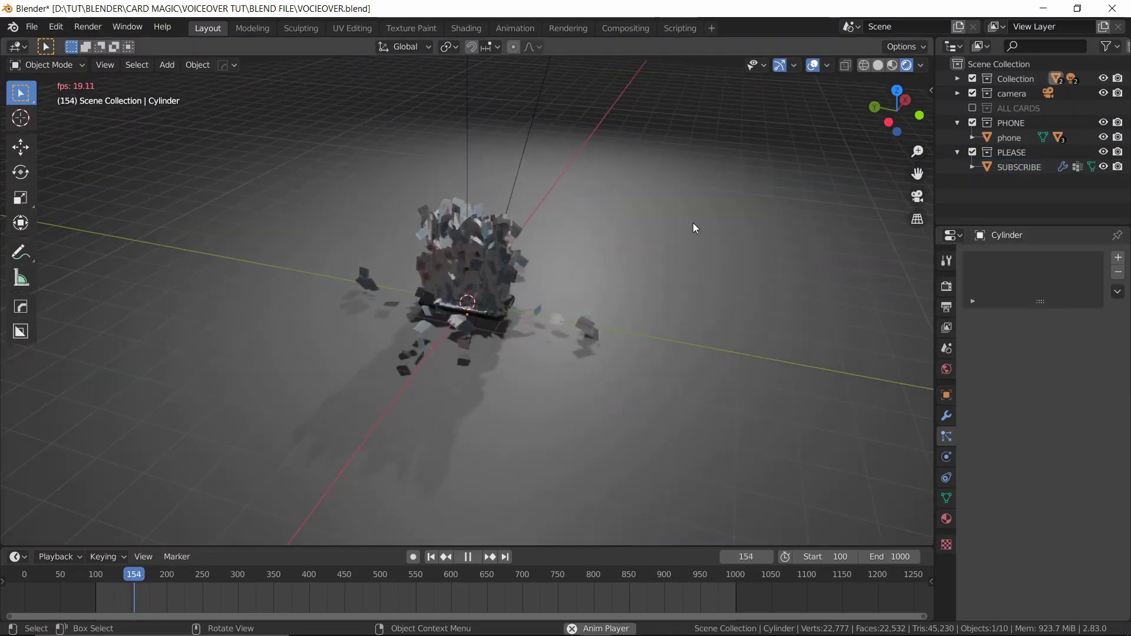
pyautogui.moveTo(693, 223); pyautogui.dragTo(765, 210, button='middle')
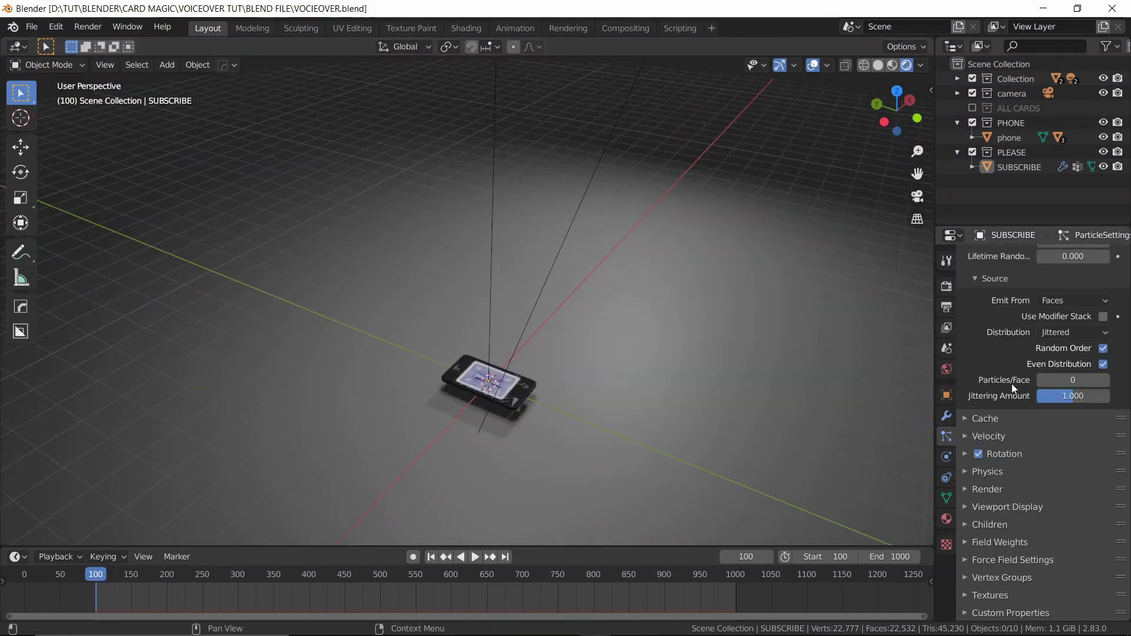
# Test a normal velocity of 20 m/s in playback, then set it back to 1 m/s.
pyautogui.scroll(5, 1012, 383)
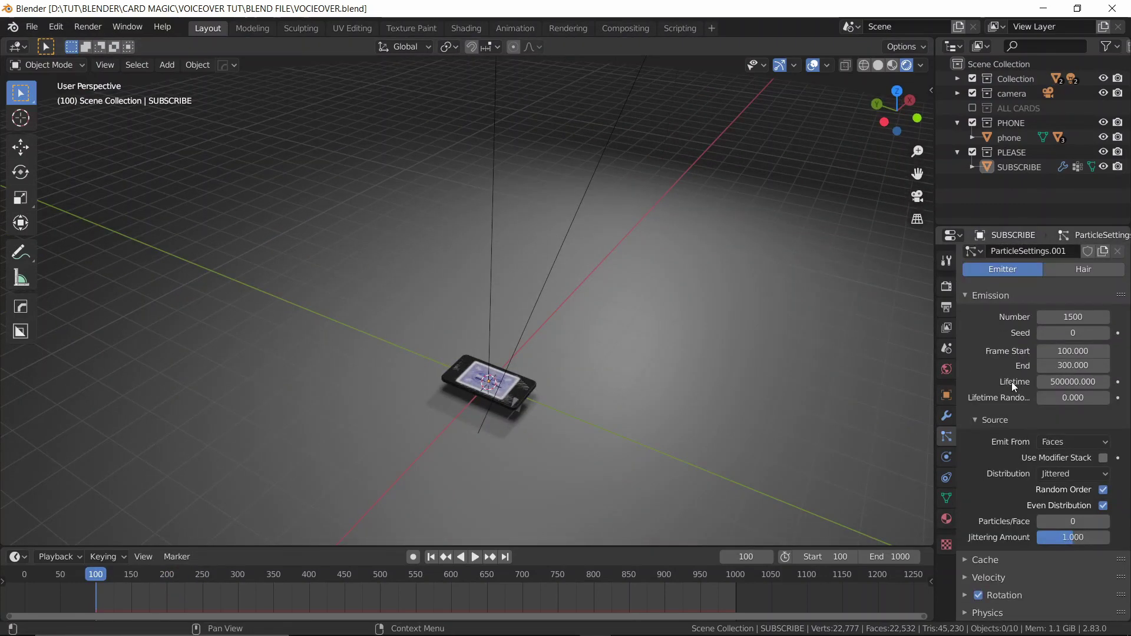
pyautogui.scroll(-6, 1012, 382)
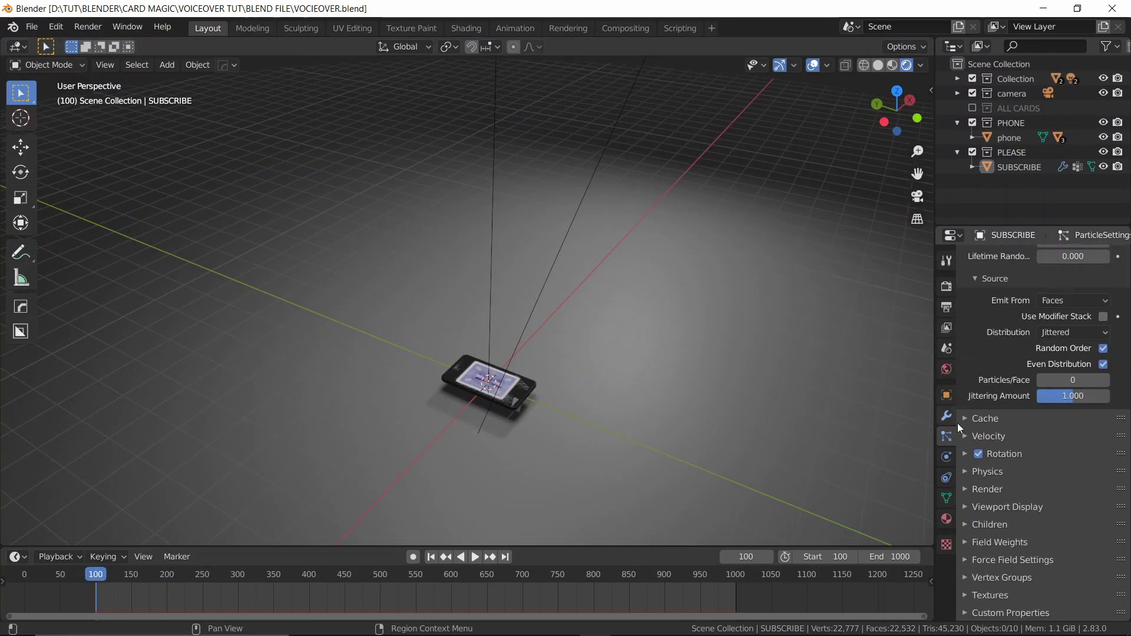
pyautogui.click(979, 437)
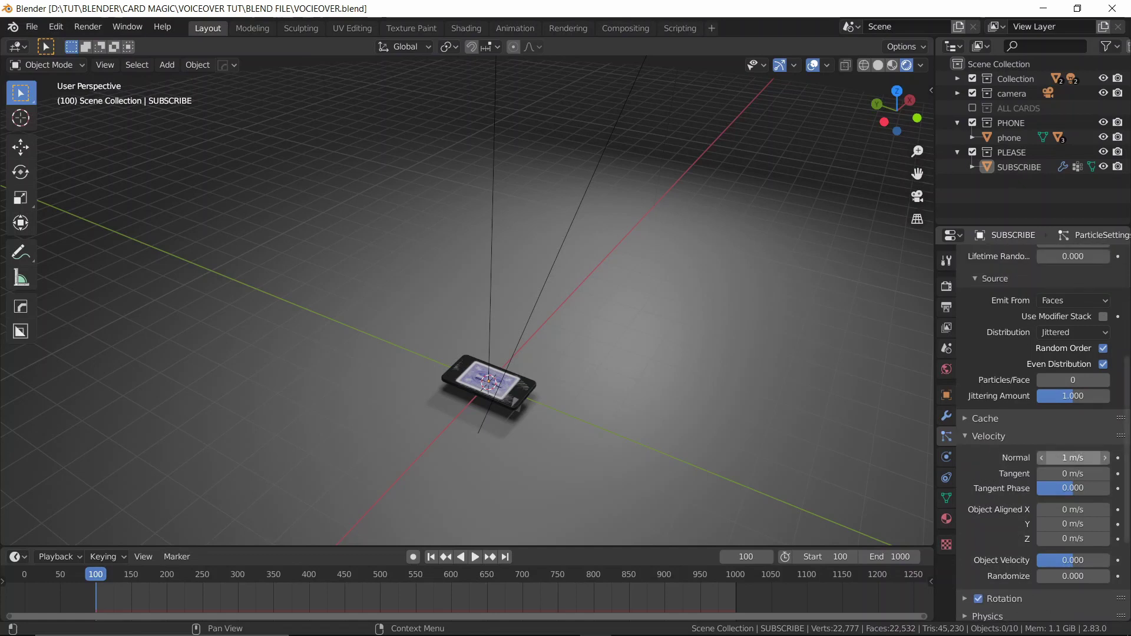
pyautogui.click(1077, 457)
pyautogui.press('Return')
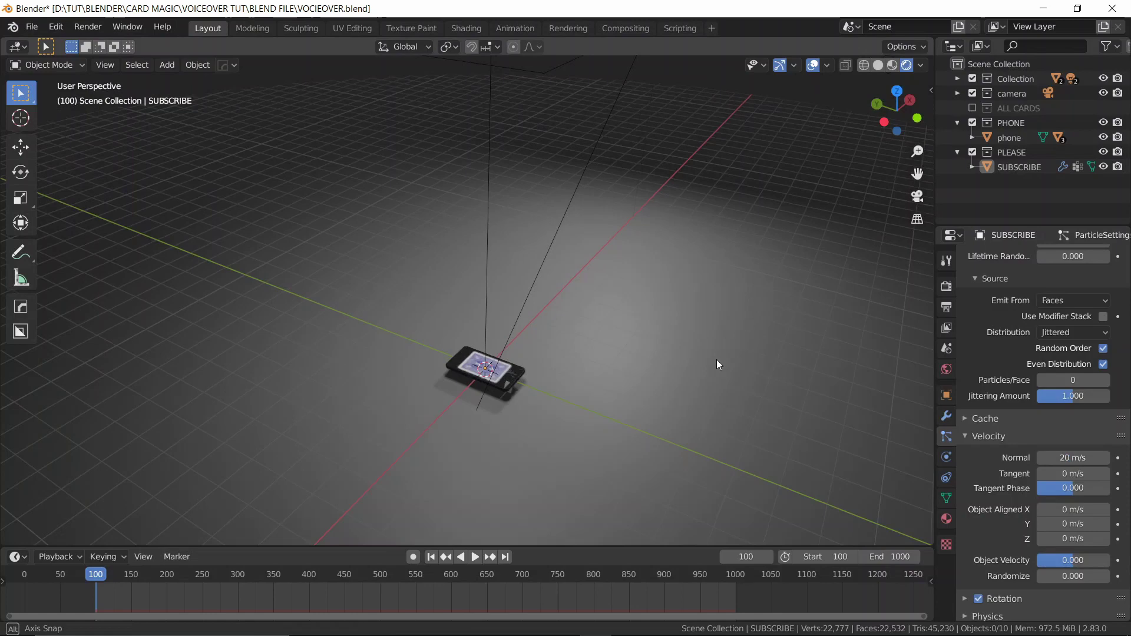
pyautogui.press('space')
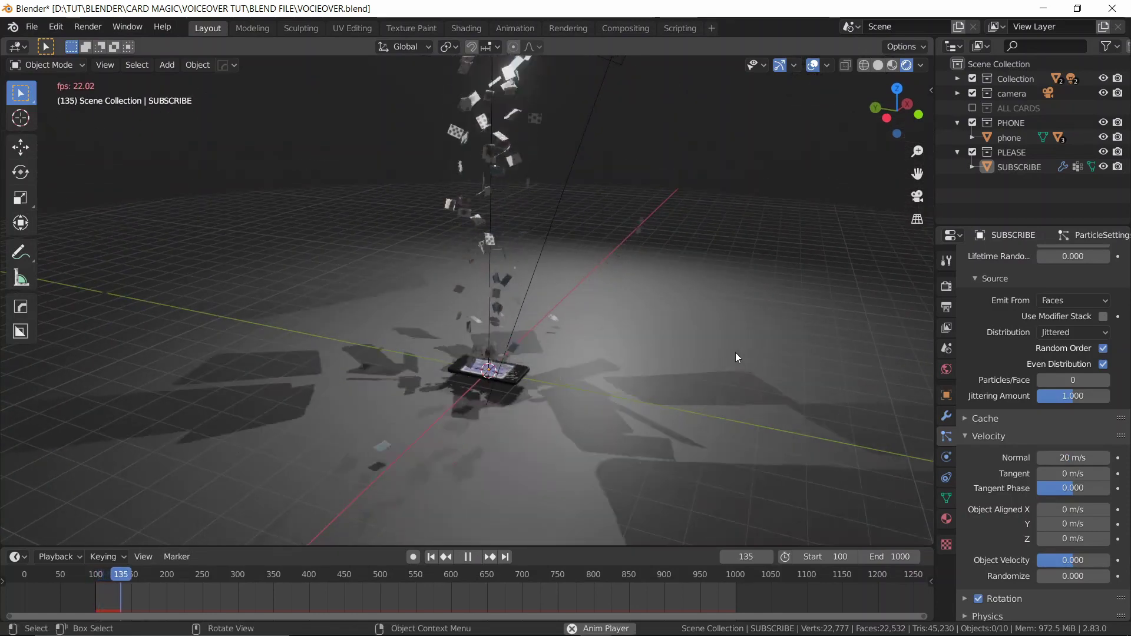
pyautogui.press('space')
pyautogui.click(1073, 458)
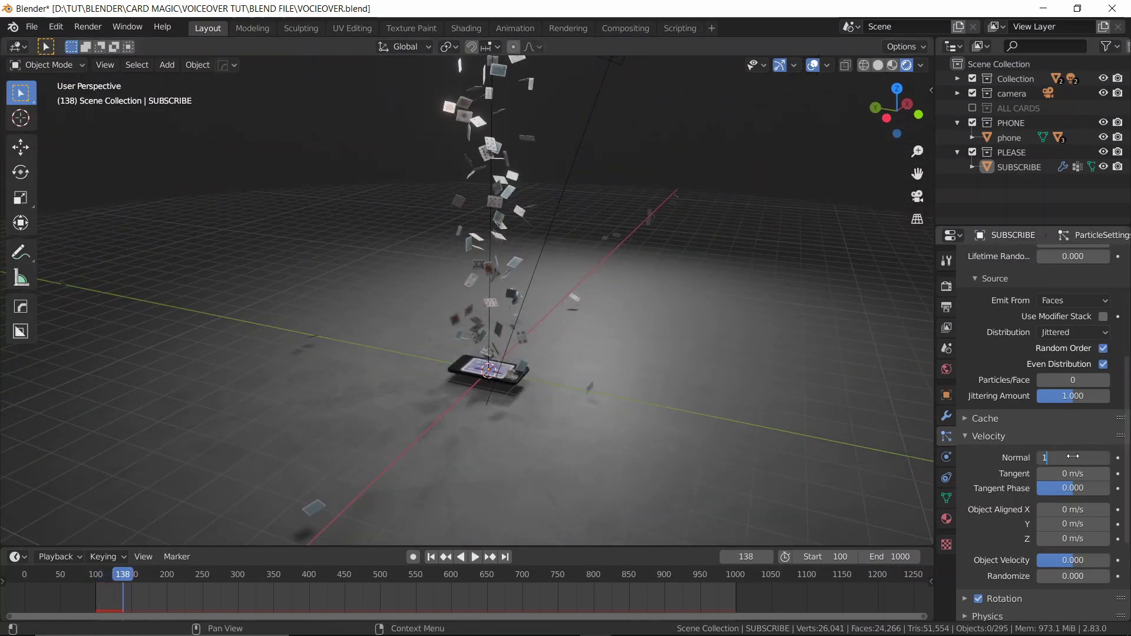
pyautogui.press('Return')
# Lower the particle mass to 0.3 kg and replay the simulation from the start.
pyautogui.scroll(-5, 981, 479)
pyautogui.click(983, 499)
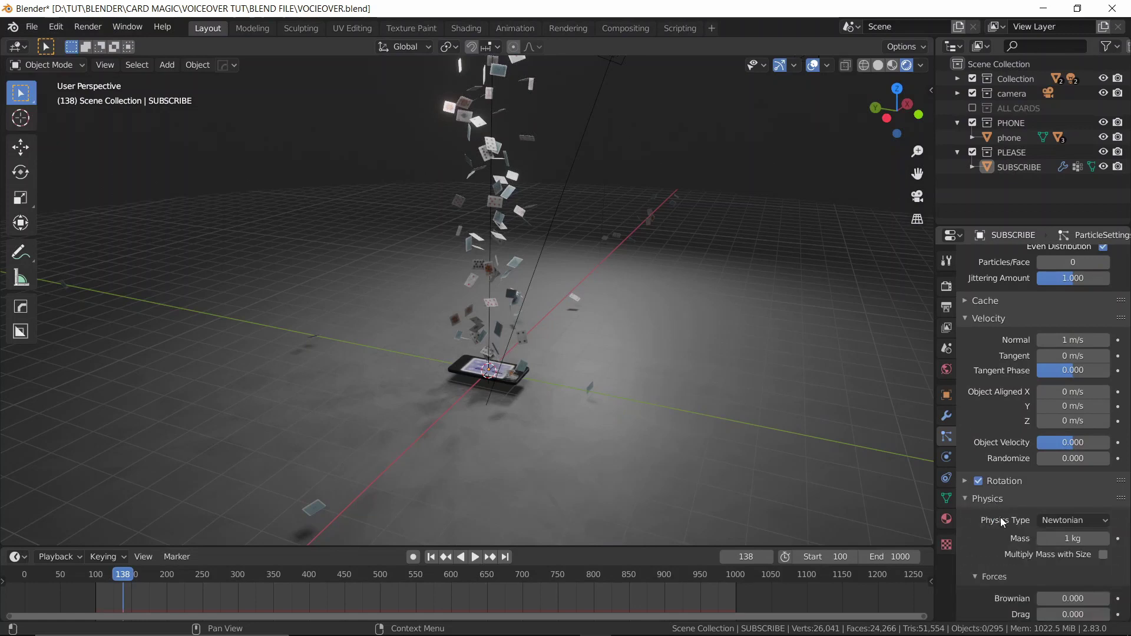
pyautogui.scroll(-3, 1000, 518)
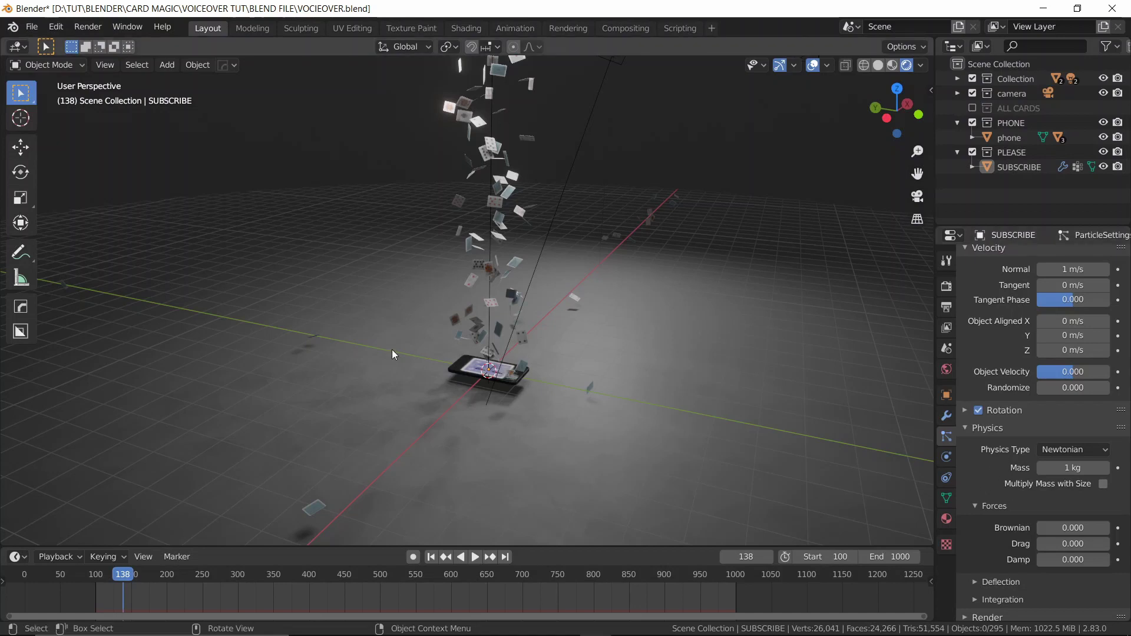
pyautogui.click(1072, 468)
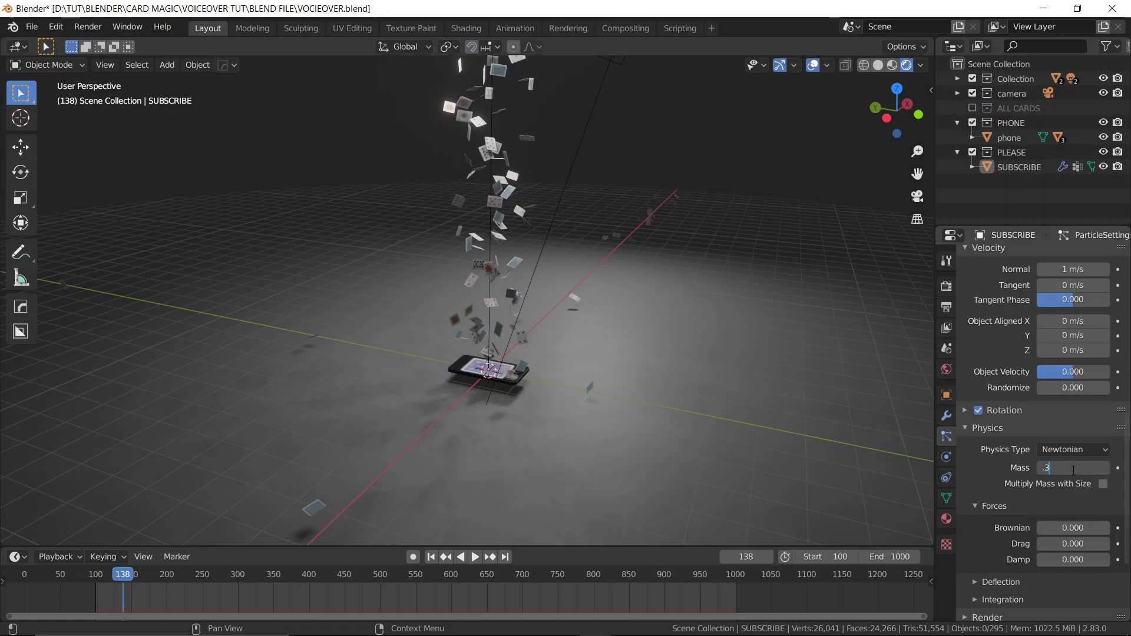
pyautogui.press('Return')
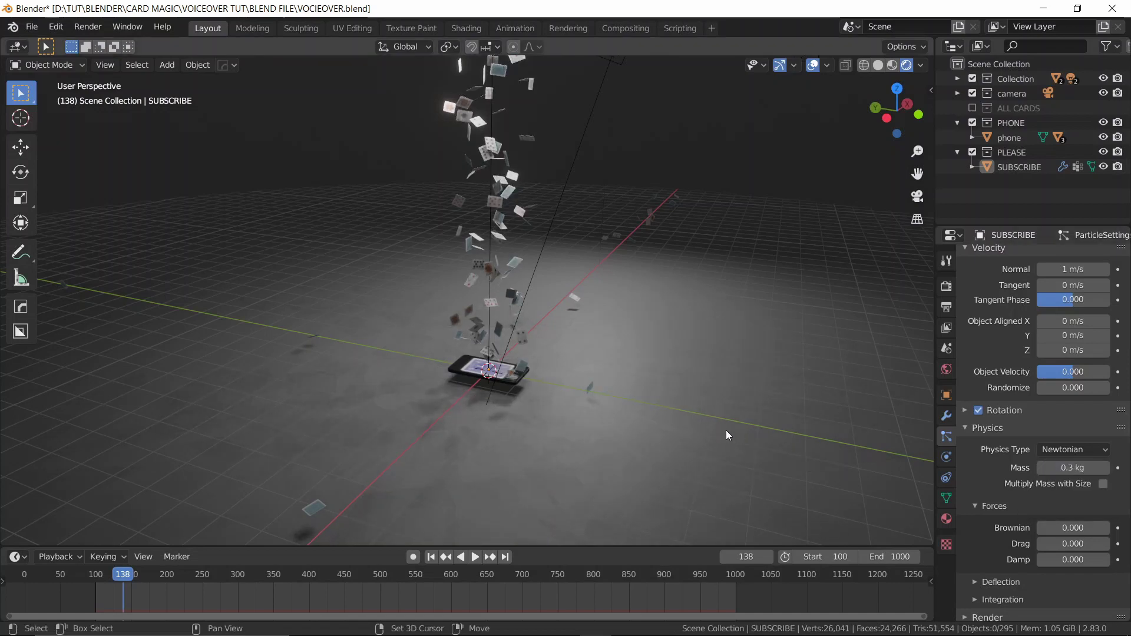
pyautogui.hotkey('shift', 'Left')
pyautogui.press('space')
pyautogui.moveTo(746, 428); pyautogui.dragTo(627, 349, button='middle')
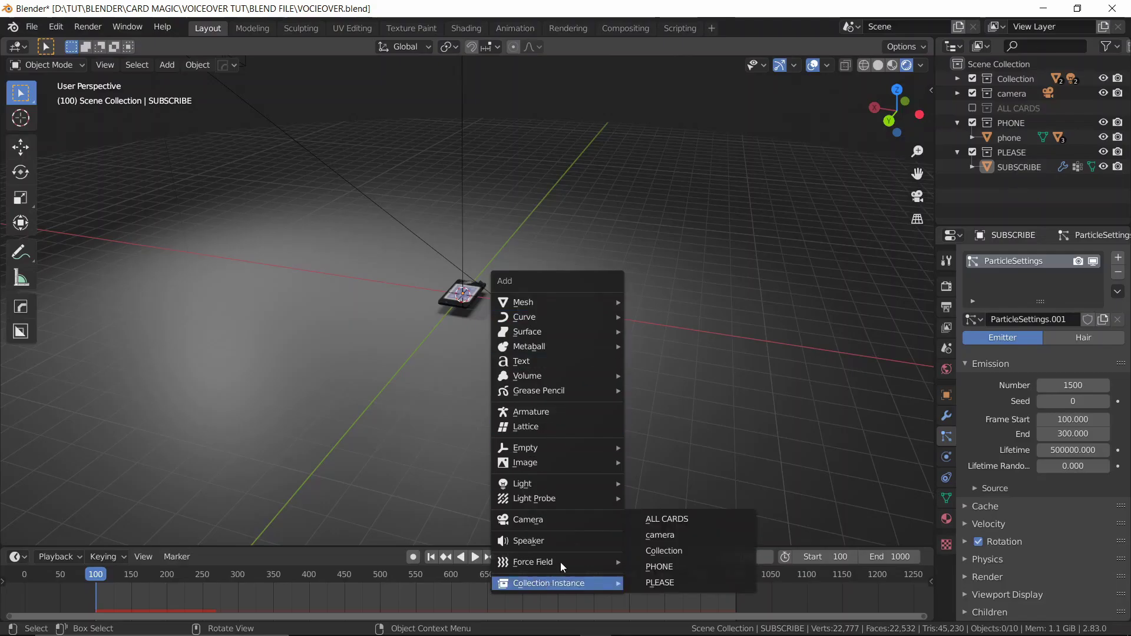
pyautogui.moveTo(553, 560)
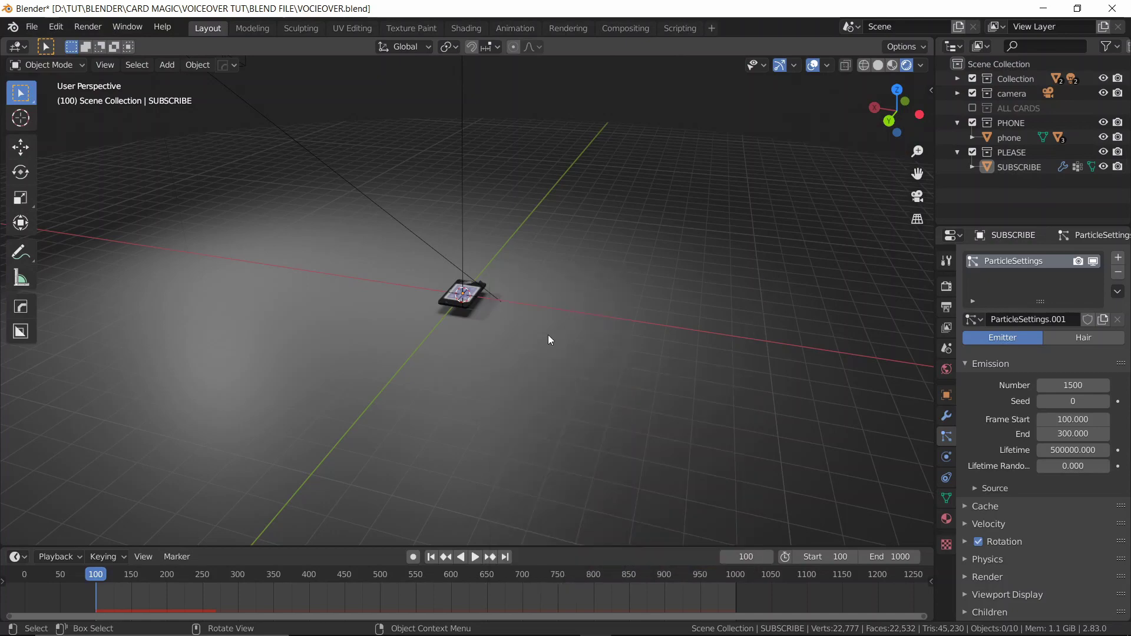
pyautogui.moveTo(548, 336); pyautogui.dragTo(663, 354, button='middle')
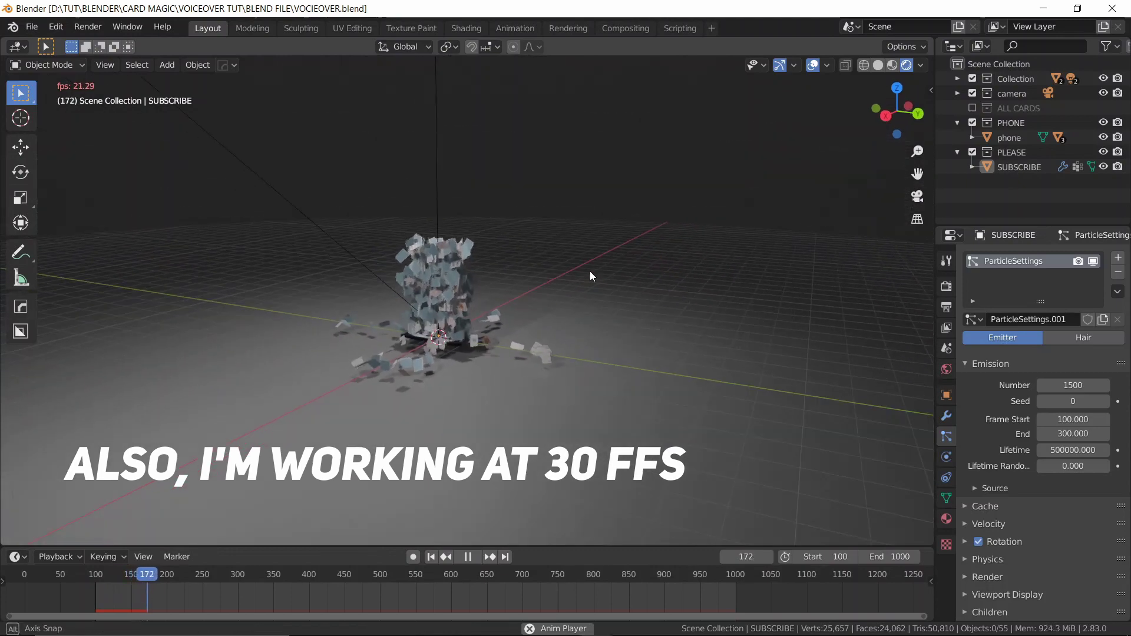
# Stop and rewind playback, then add a Wind force field at the phone.
pyautogui.press('space')
pyautogui.hotkey('shift', 'Left')
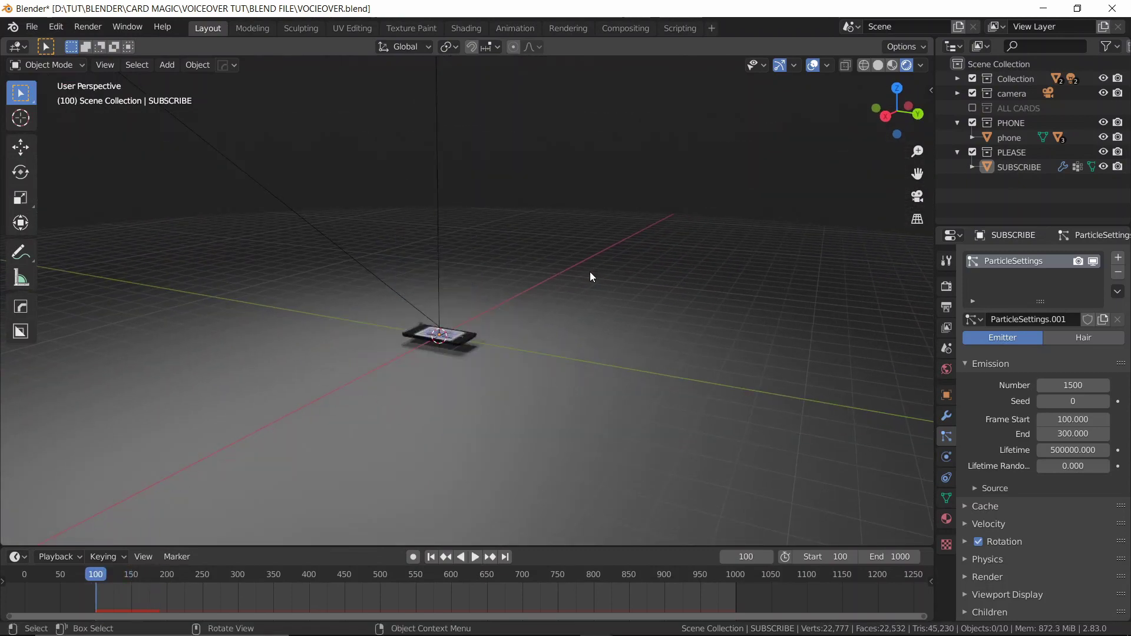
pyautogui.hotkey('shift', 'a')
pyautogui.moveTo(563, 317)
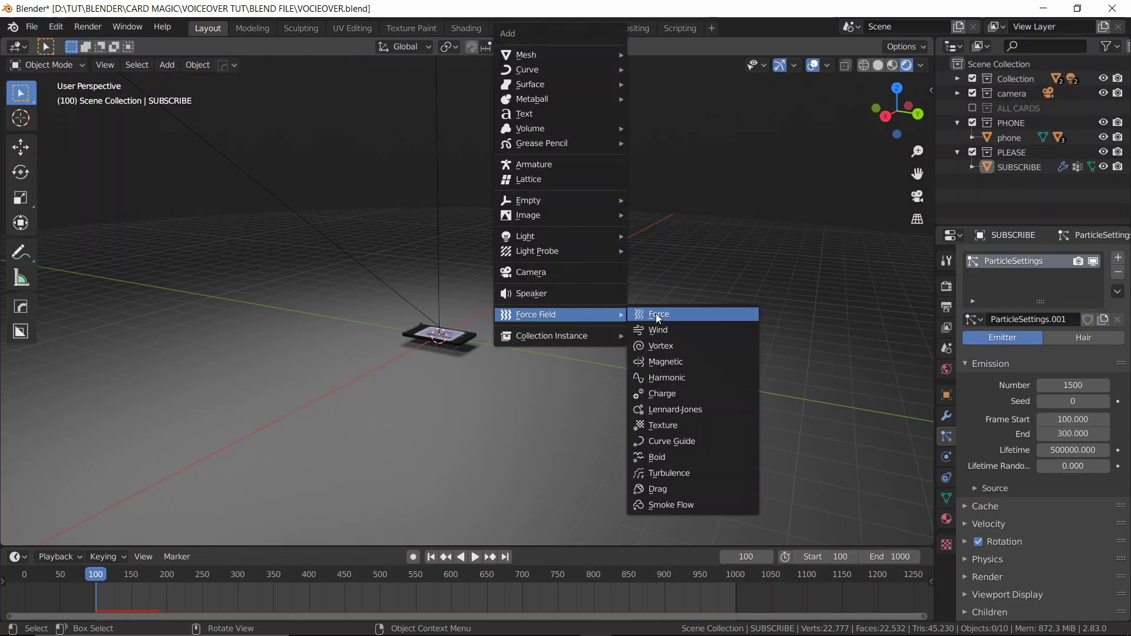
pyautogui.click(656, 327)
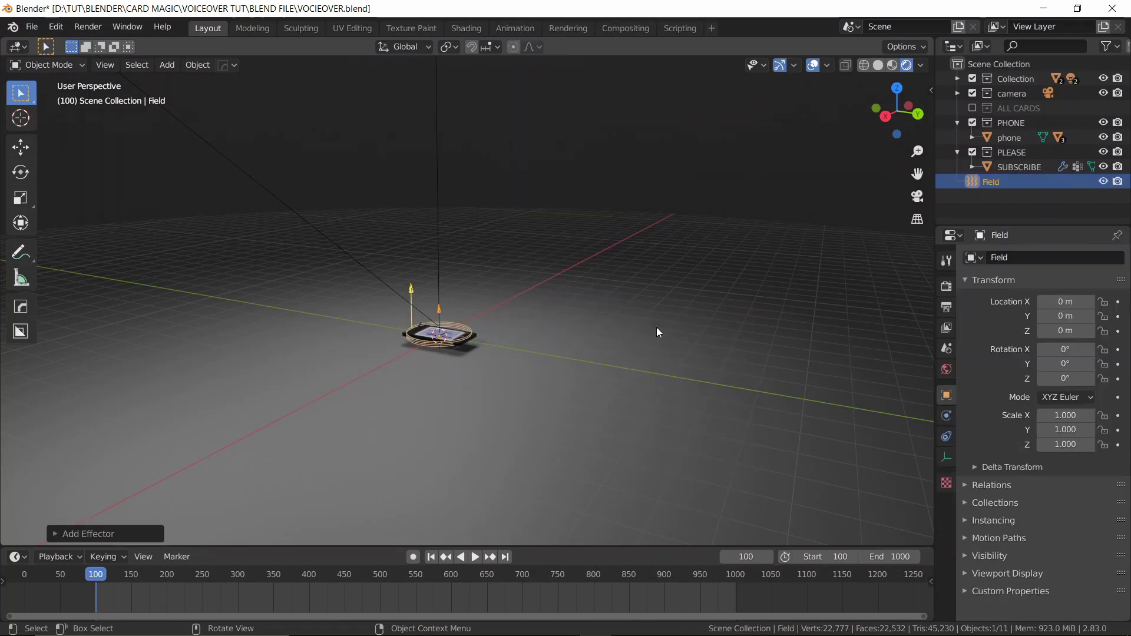
# Rename the field WIND, move it into a new FIELDS collection, and play.
pyautogui.press('F2')
pyautogui.press('Return')
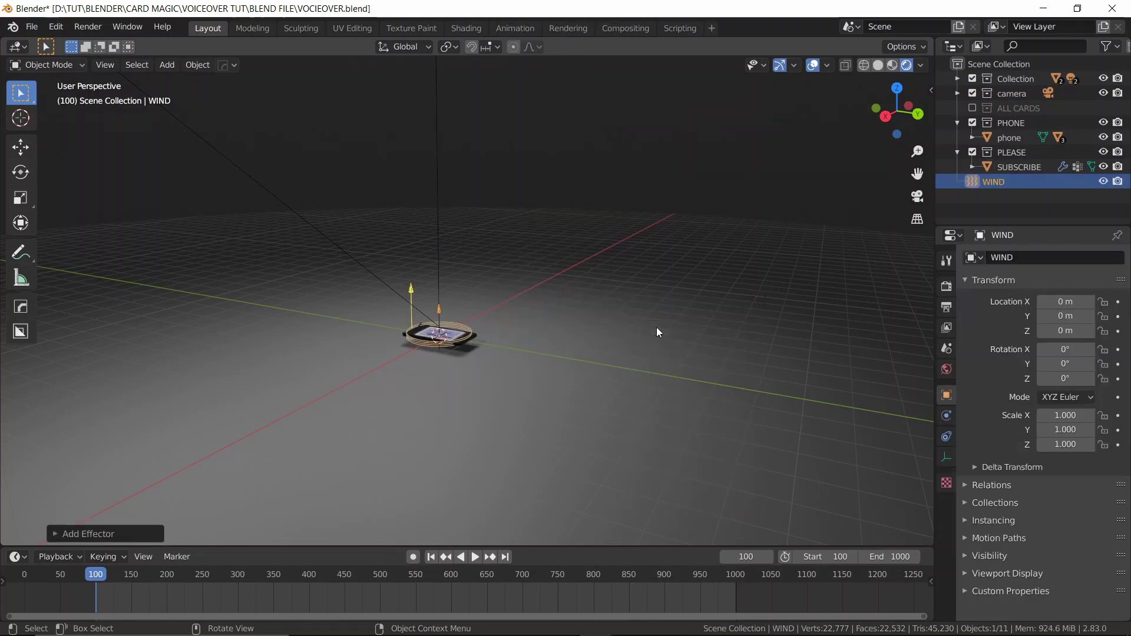
pyautogui.press('m')
pyautogui.click(657, 327)
pyautogui.write('FIEL')
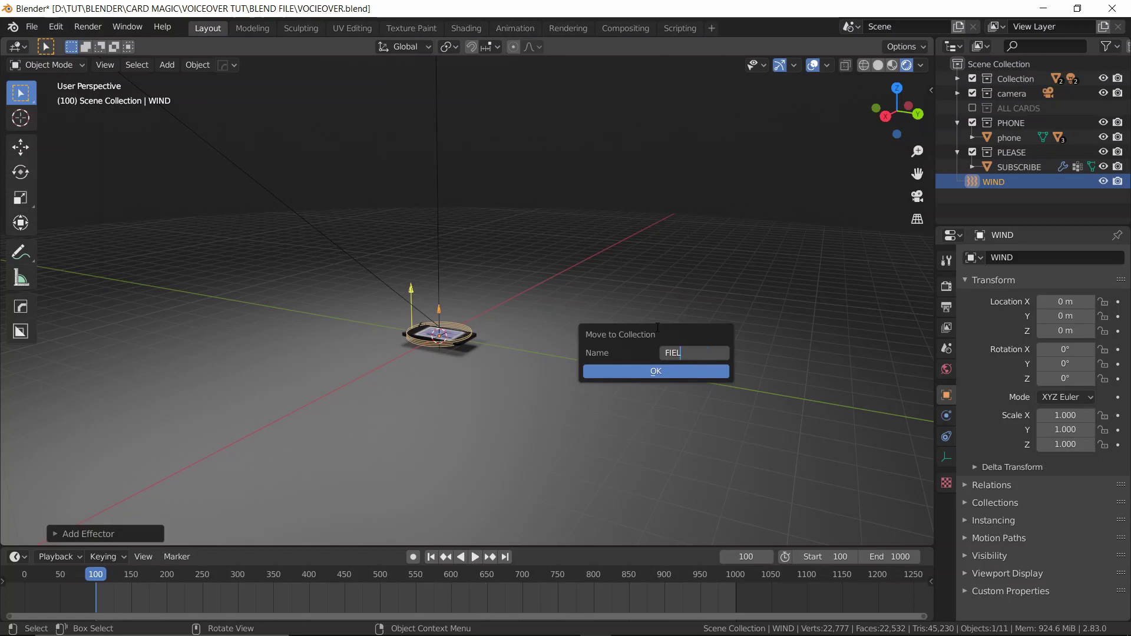
pyautogui.write('DS')
pyautogui.press('Return')
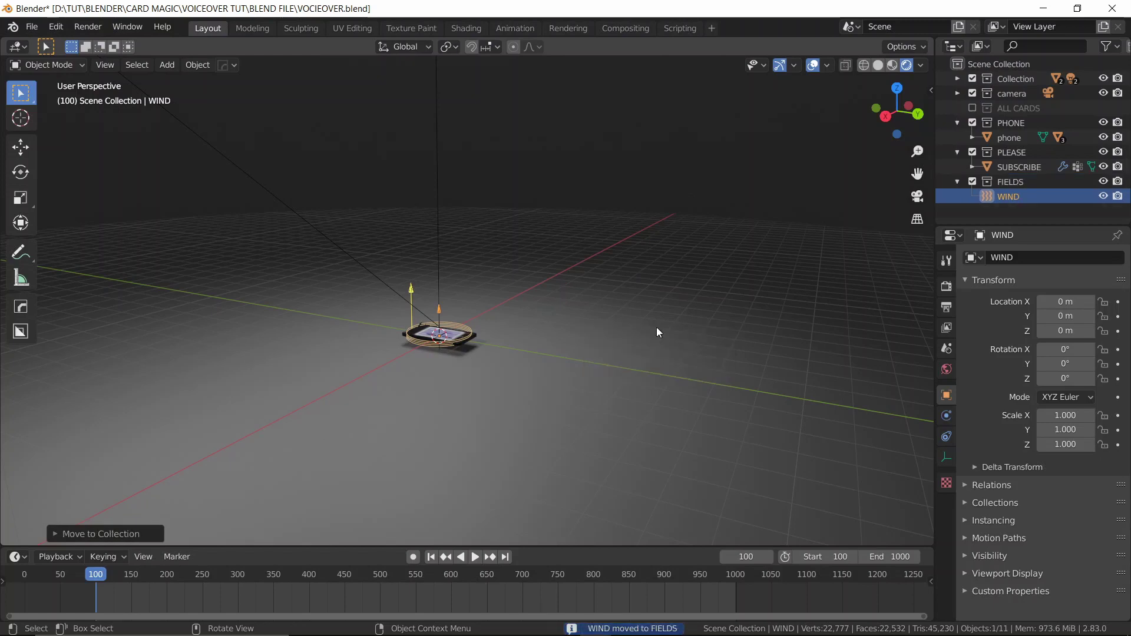
pyautogui.scroll(-3, 586, 347)
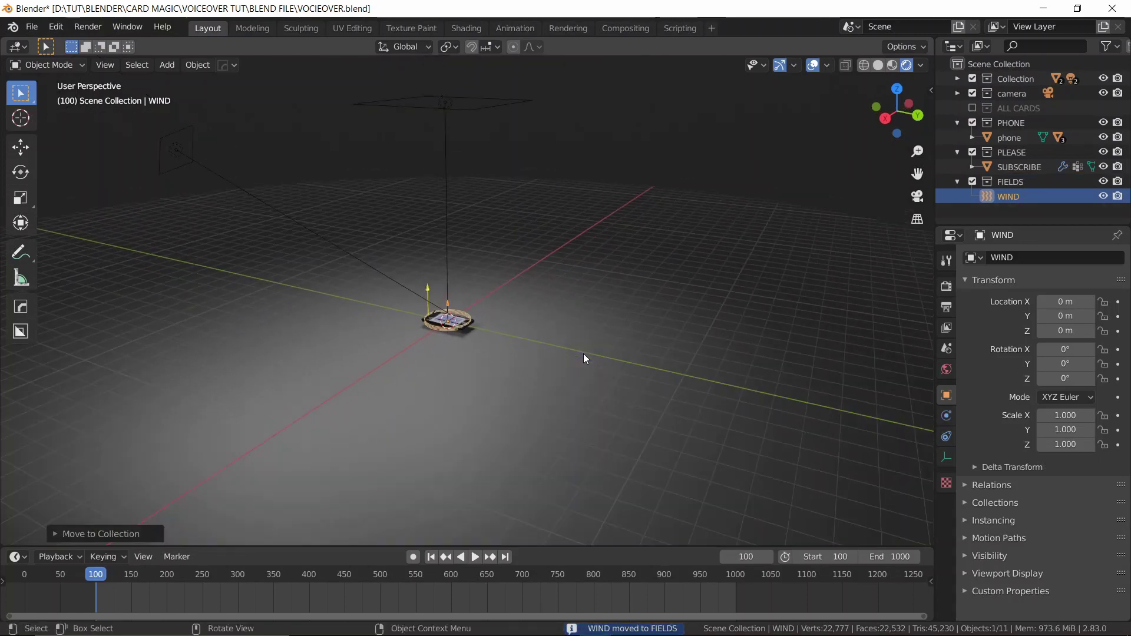
pyautogui.press('space')
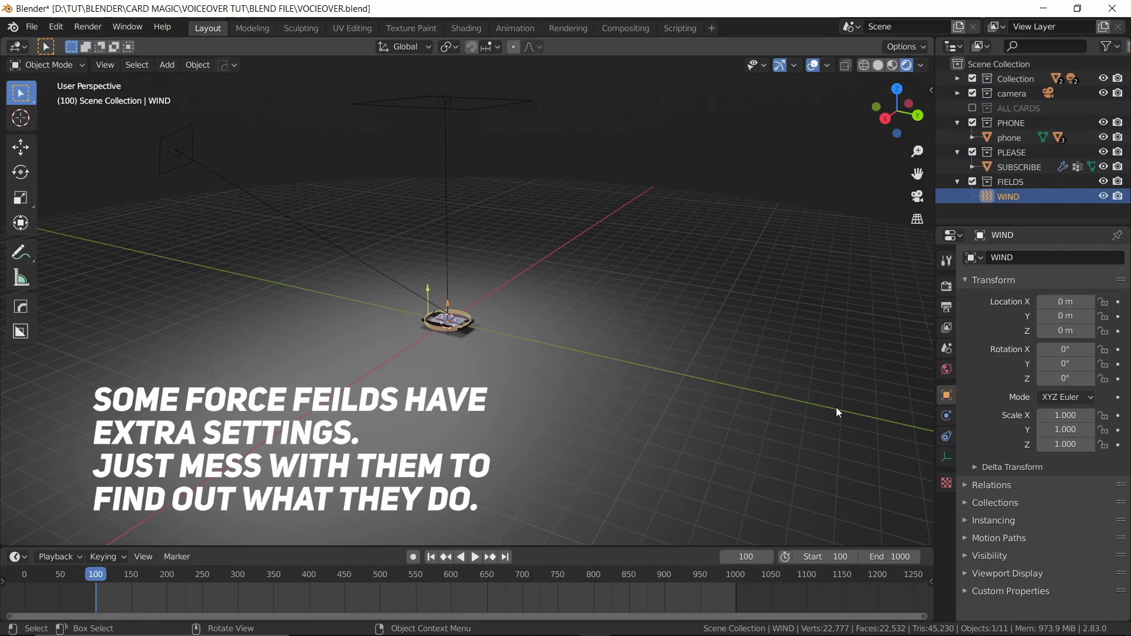
# Show WIND's force-field settings and try the Point field shape.
pyautogui.click(943, 413)
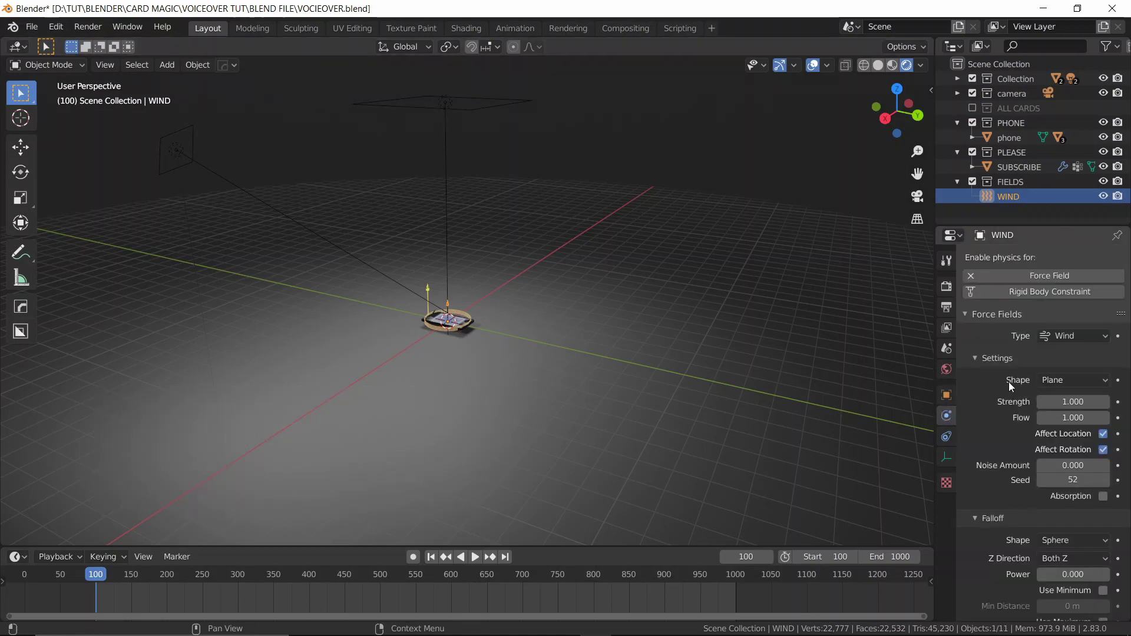
pyautogui.click(1057, 381)
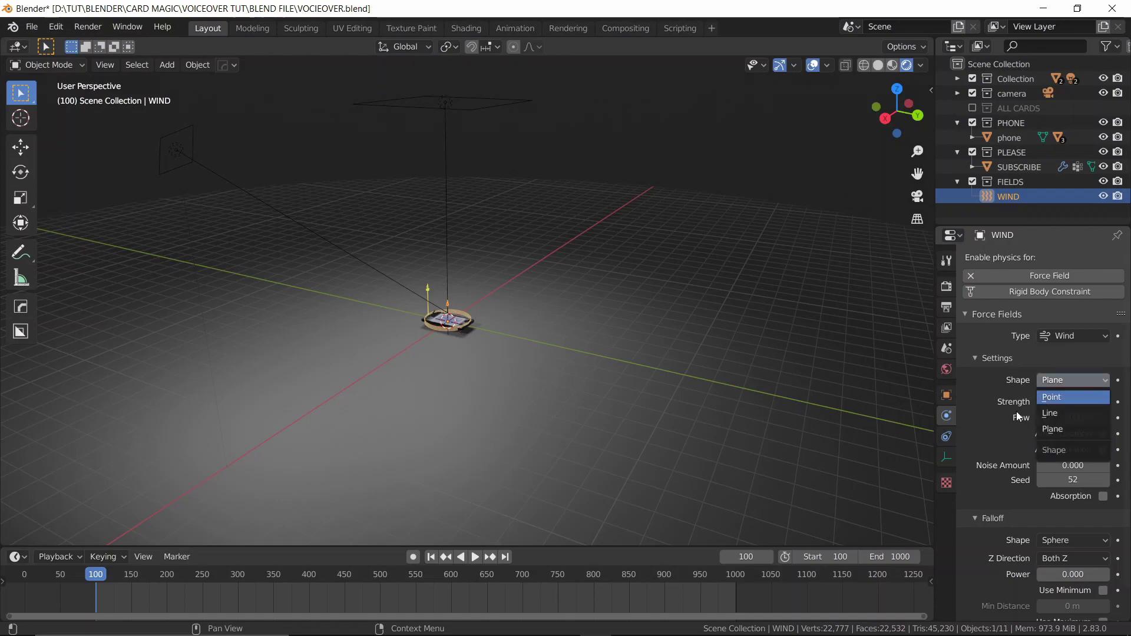
pyautogui.click(1055, 398)
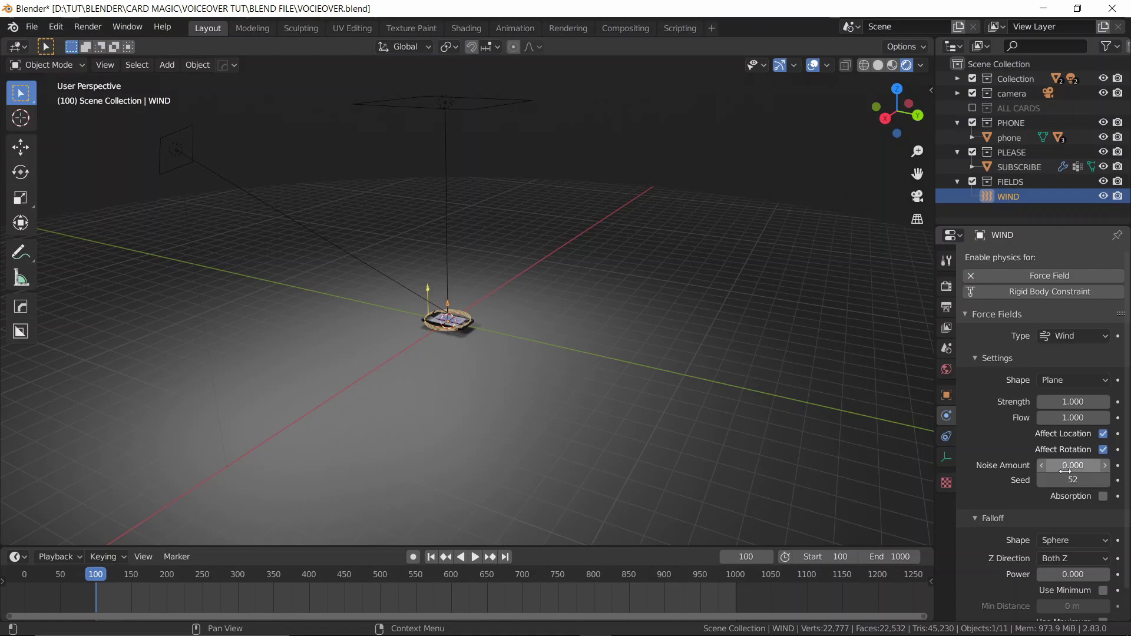
# Save the project and play the animation to watch the cards rise.
pyautogui.hotkey('ctrl', 's')
pyautogui.scroll(-1, 1014, 444)
pyautogui.moveTo(707, 383); pyautogui.dragTo(660, 362, button='middle')
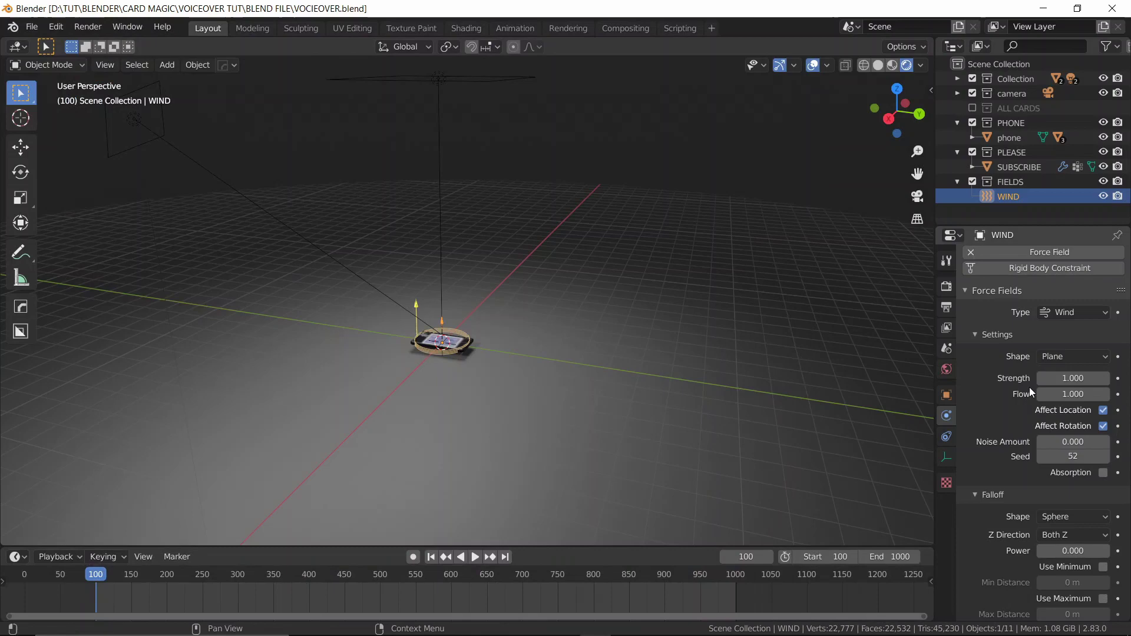
pyautogui.scroll(1, 1000, 448)
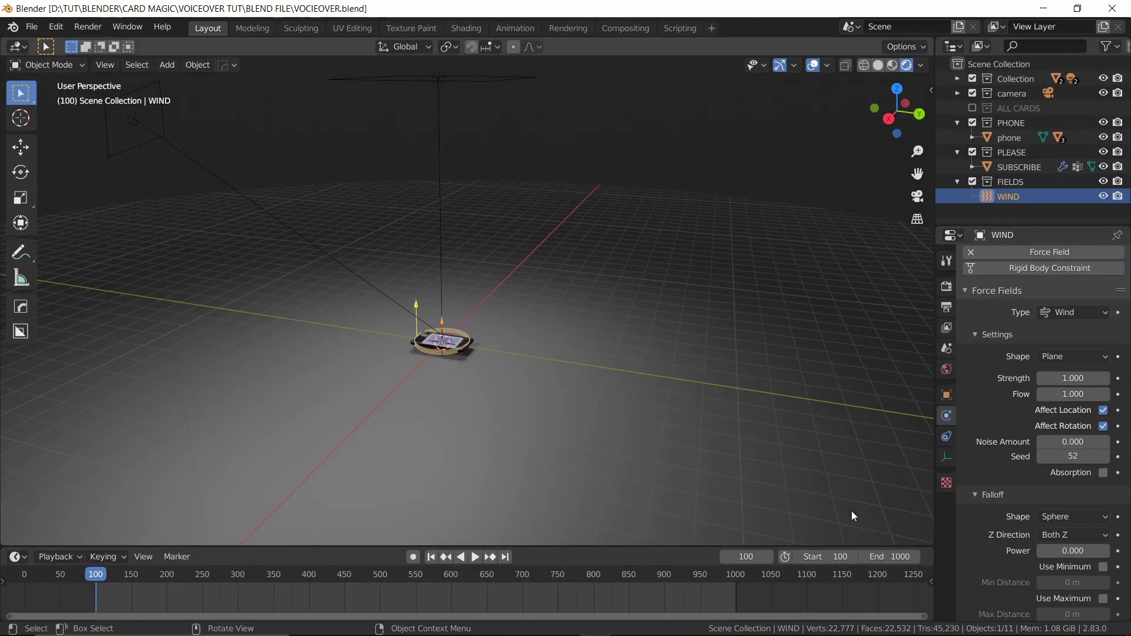
pyautogui.moveTo(851, 511); pyautogui.dragTo(553, 346, button='middle')
pyautogui.press('space')
pyautogui.scroll(-5, 559, 350)
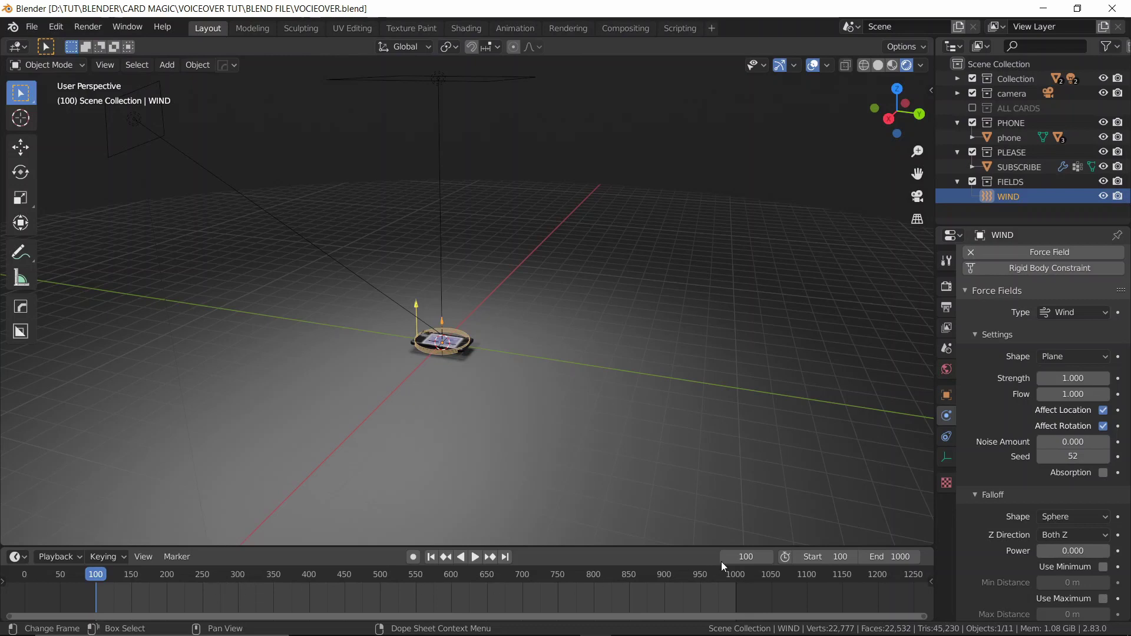
# Keyframe the wind strength at 1 on frame 300.
pyautogui.click(747, 555)
pyautogui.write('300')
pyautogui.press('Return')
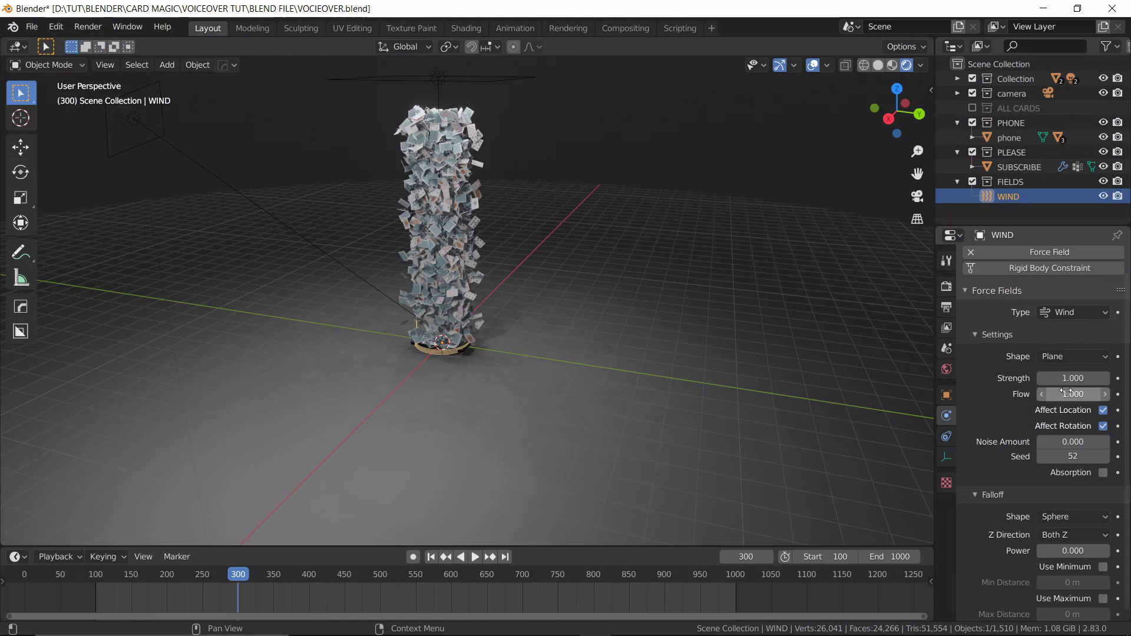
pyautogui.press('i')
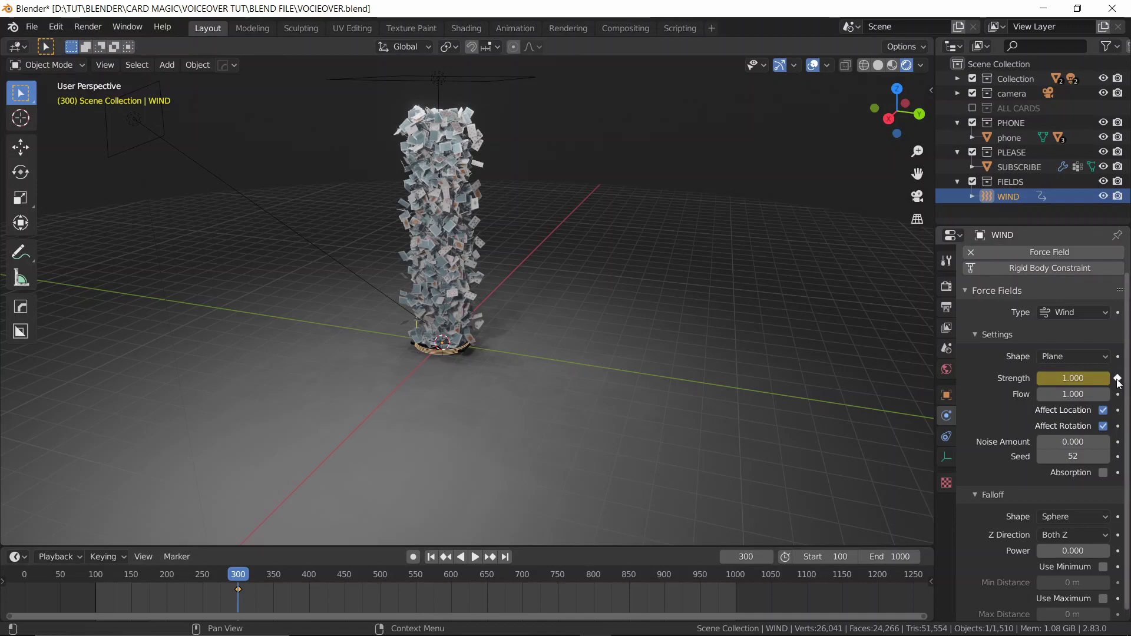
# Keyframe wind strength 0 at frame 301 and replay from the start.
pyautogui.press('Right')
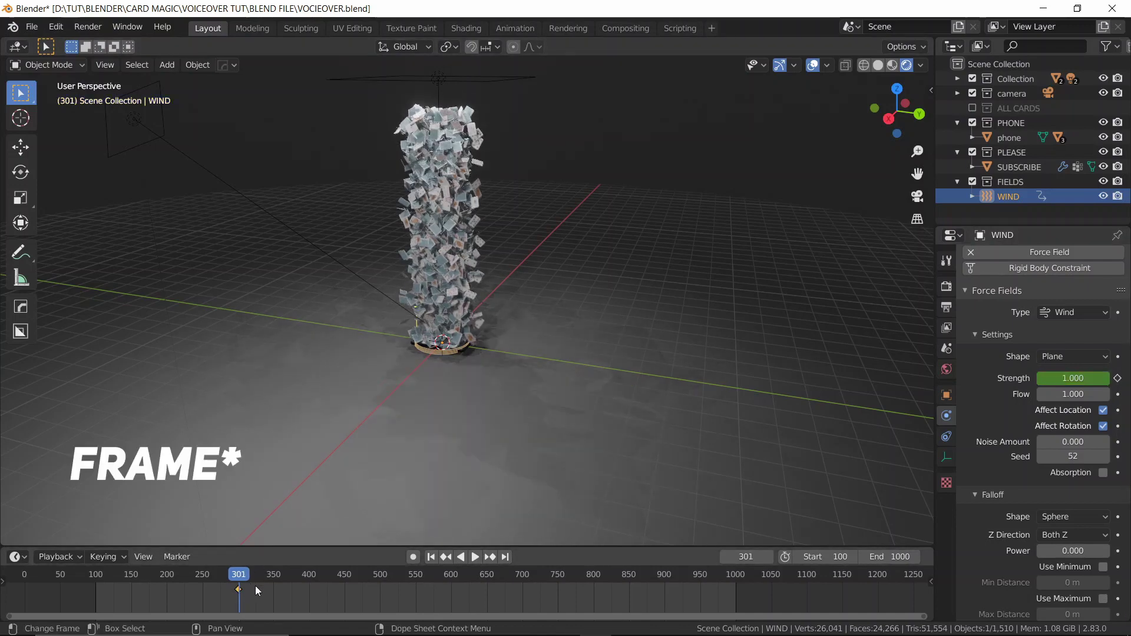
pyautogui.click(1082, 381)
pyautogui.write('0')
pyautogui.press('Return')
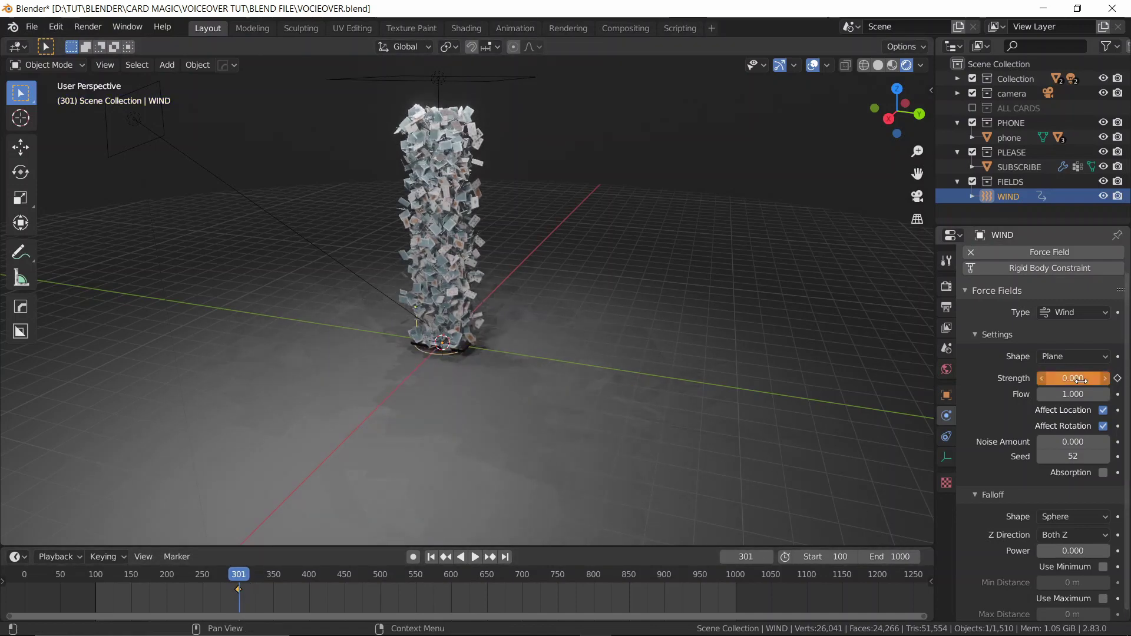
pyautogui.press('i')
pyautogui.hotkey('shift', 'Left')
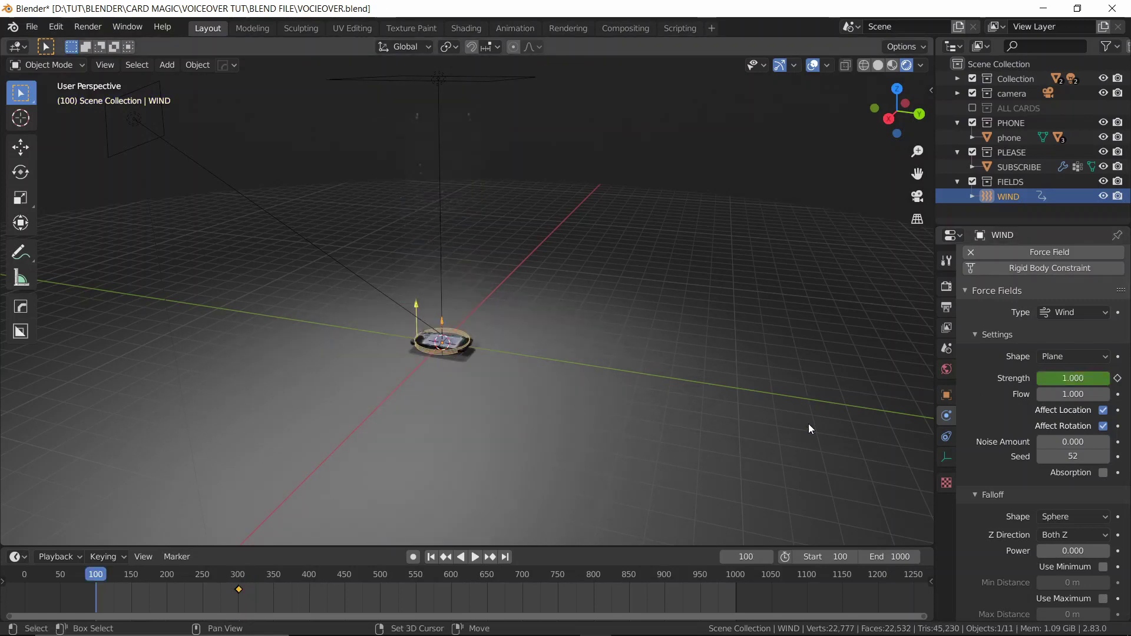
pyautogui.press('space')
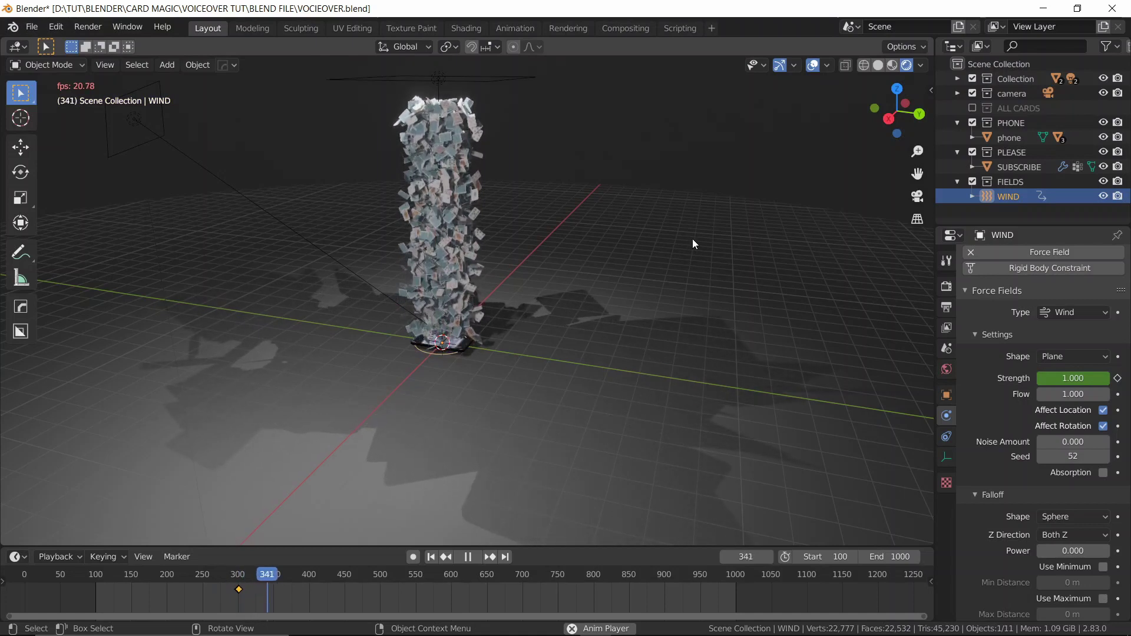
pyautogui.press('space')
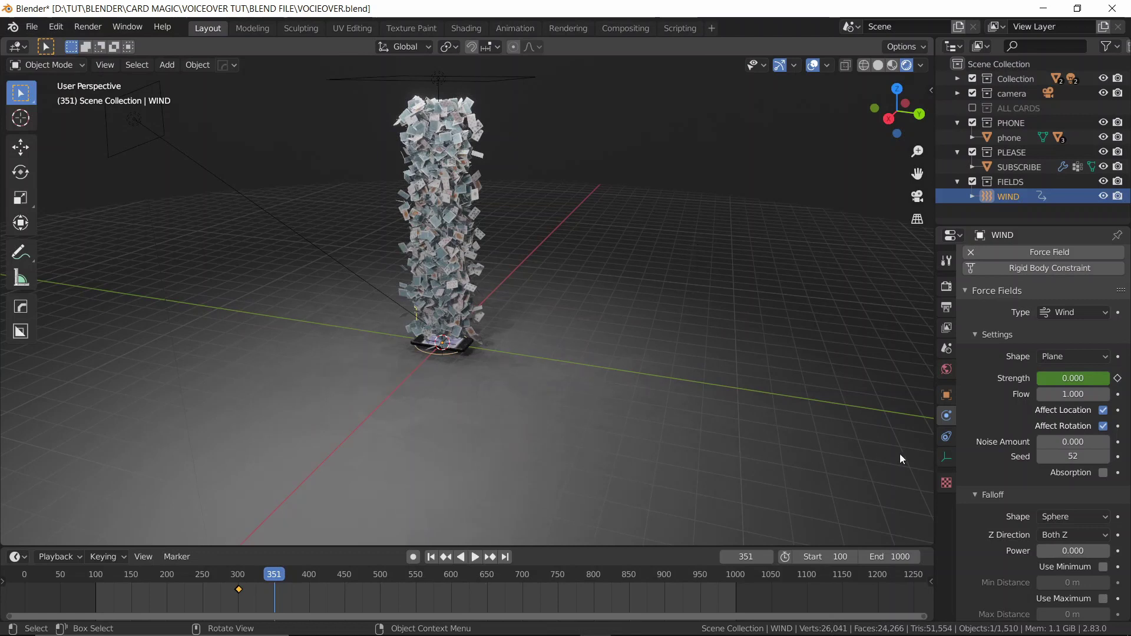
# Change SUBSCRIBE's emission end frame to 285 and replay from the start.
pyautogui.click(442, 236)
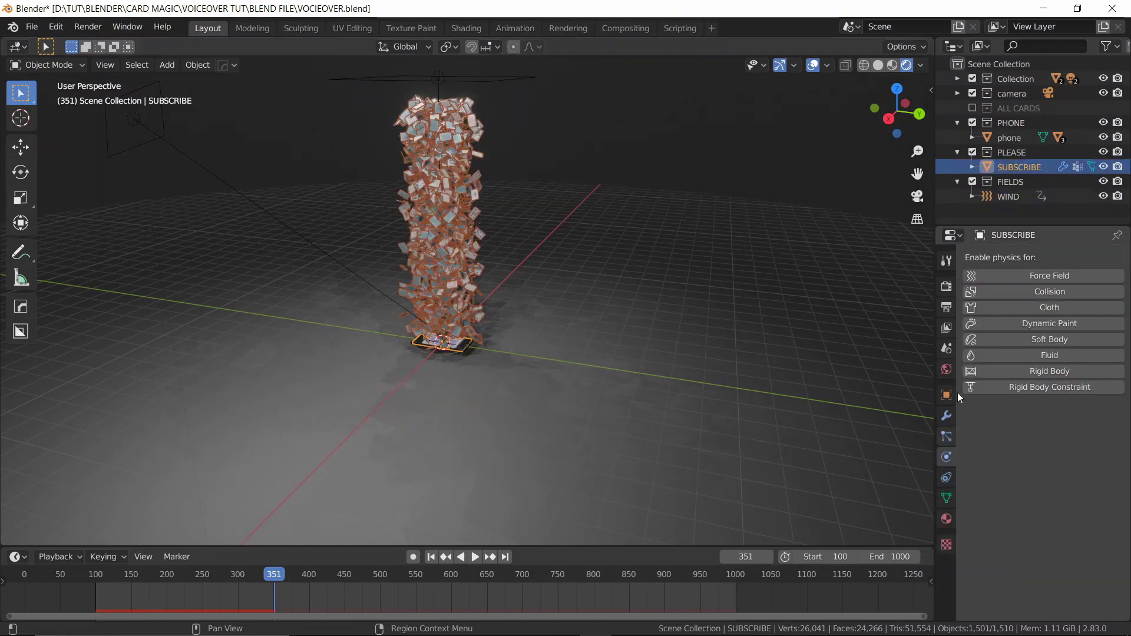
pyautogui.click(946, 437)
pyautogui.click(1070, 434)
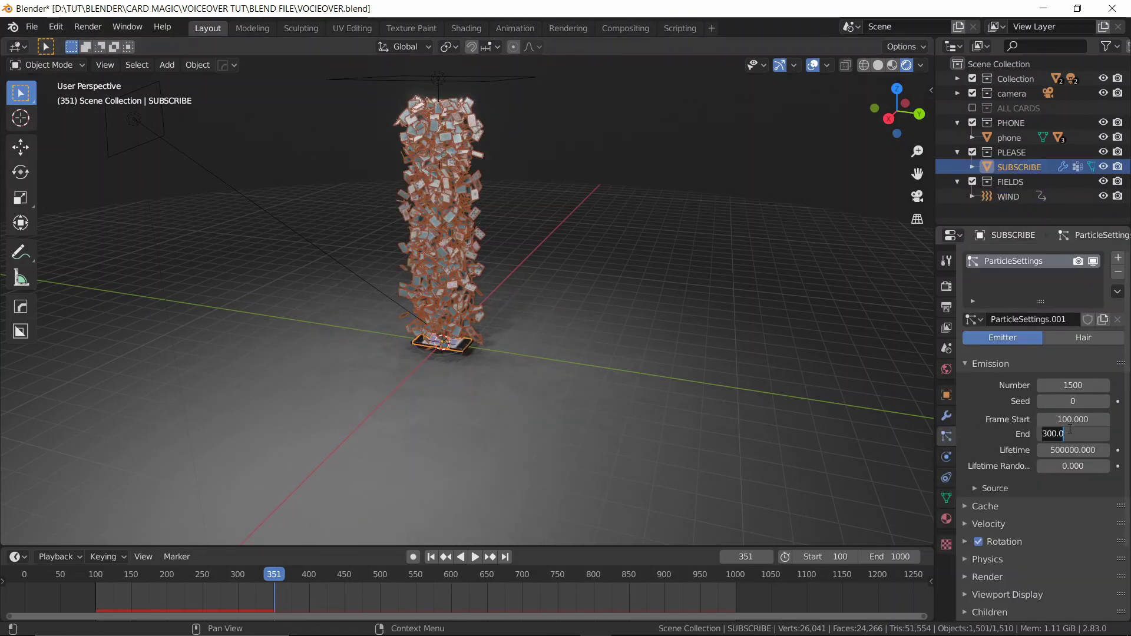
pyautogui.write('285')
pyautogui.press('Return')
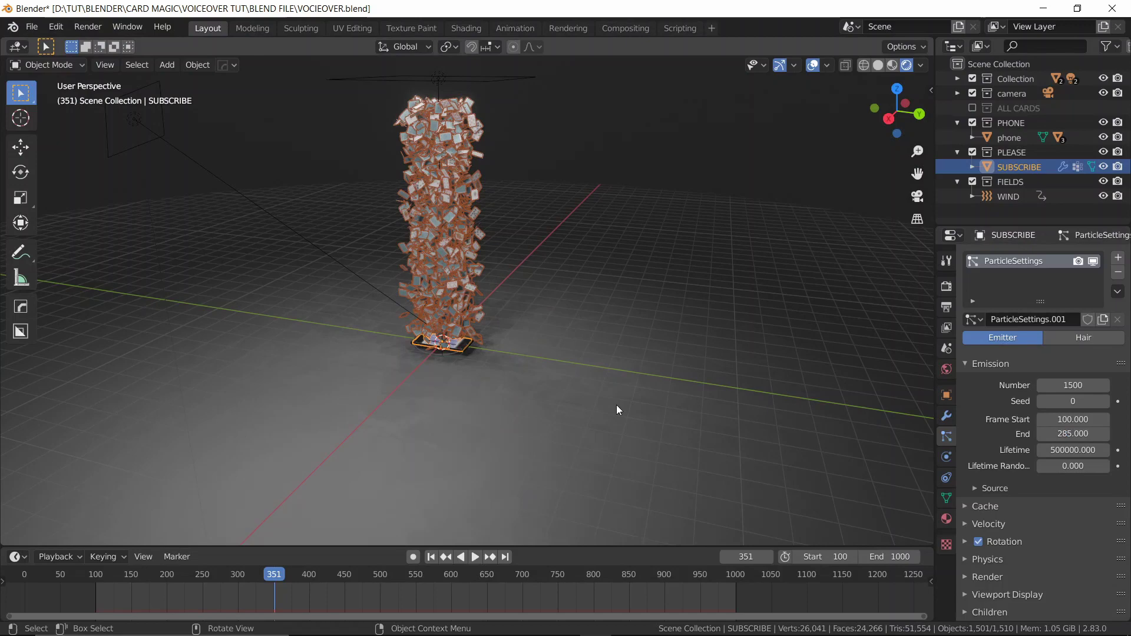
pyautogui.hotkey('shift', 'Left')
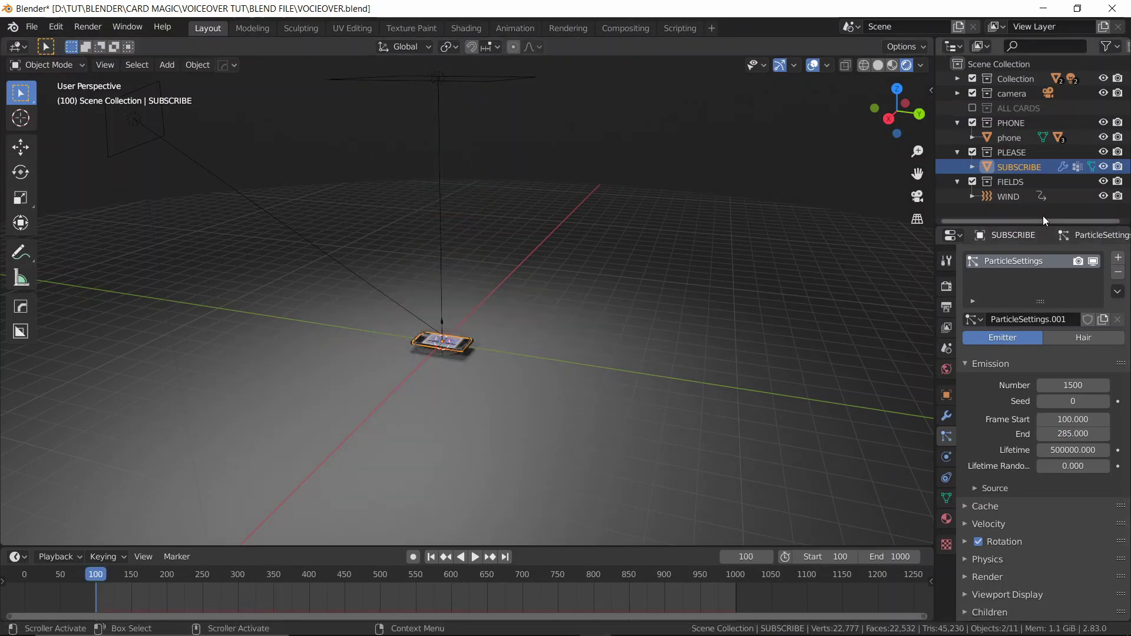
pyautogui.click(1043, 215)
pyautogui.press('space')
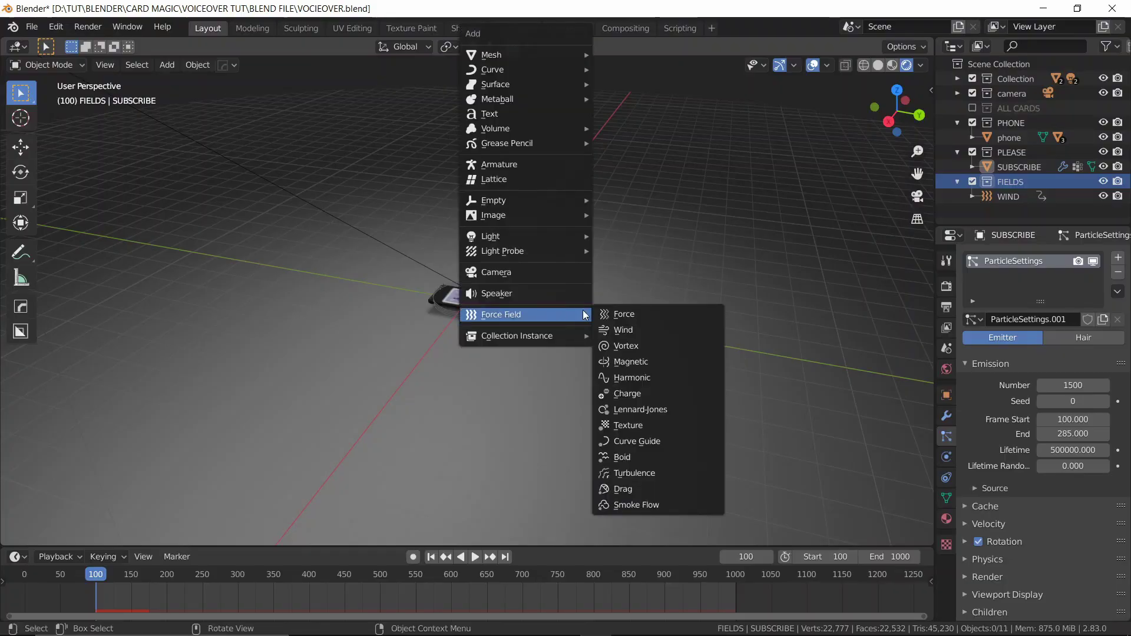
# Add a force field, rename it M, and preview the cards in playback.
pyautogui.click(627, 359)
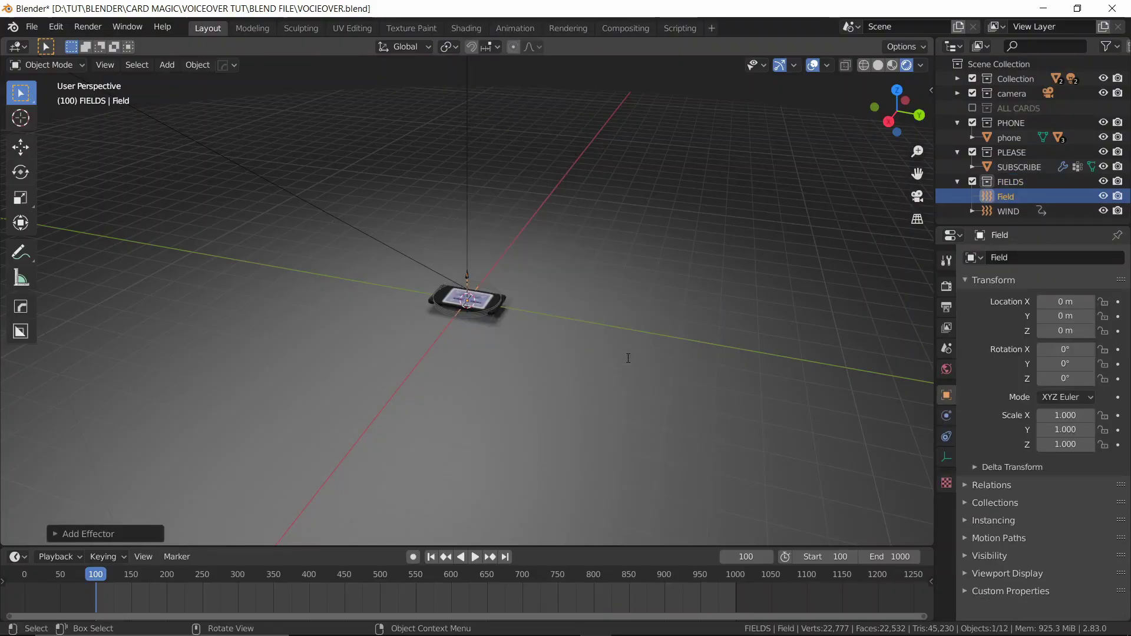
pyautogui.press('F2')
pyautogui.press('Return')
pyautogui.press('space')
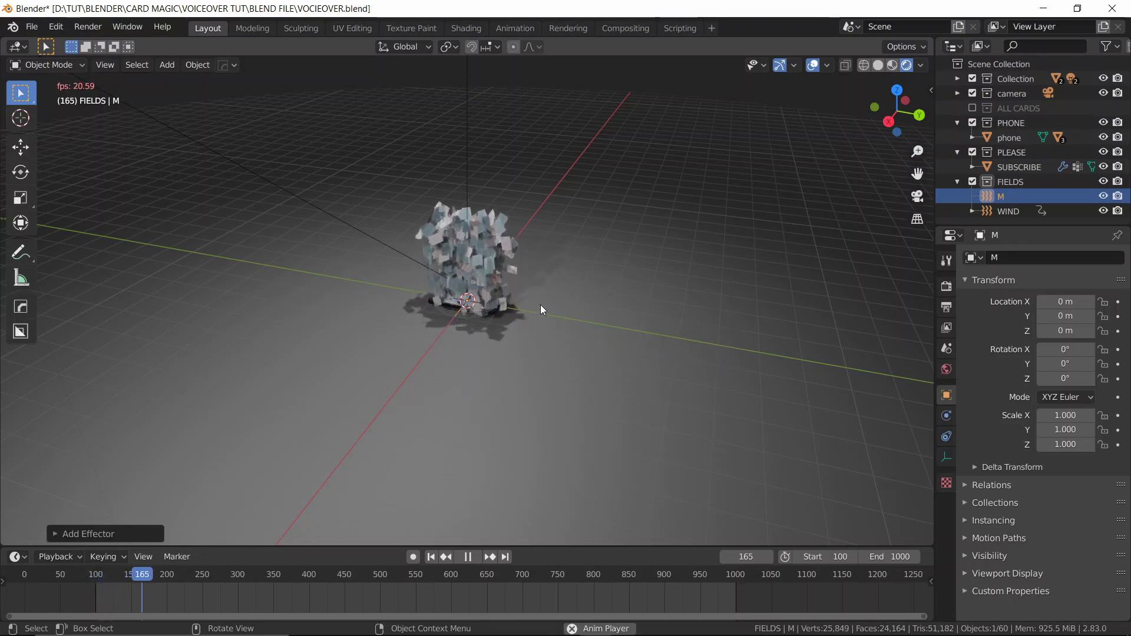
pyautogui.press('Escape')
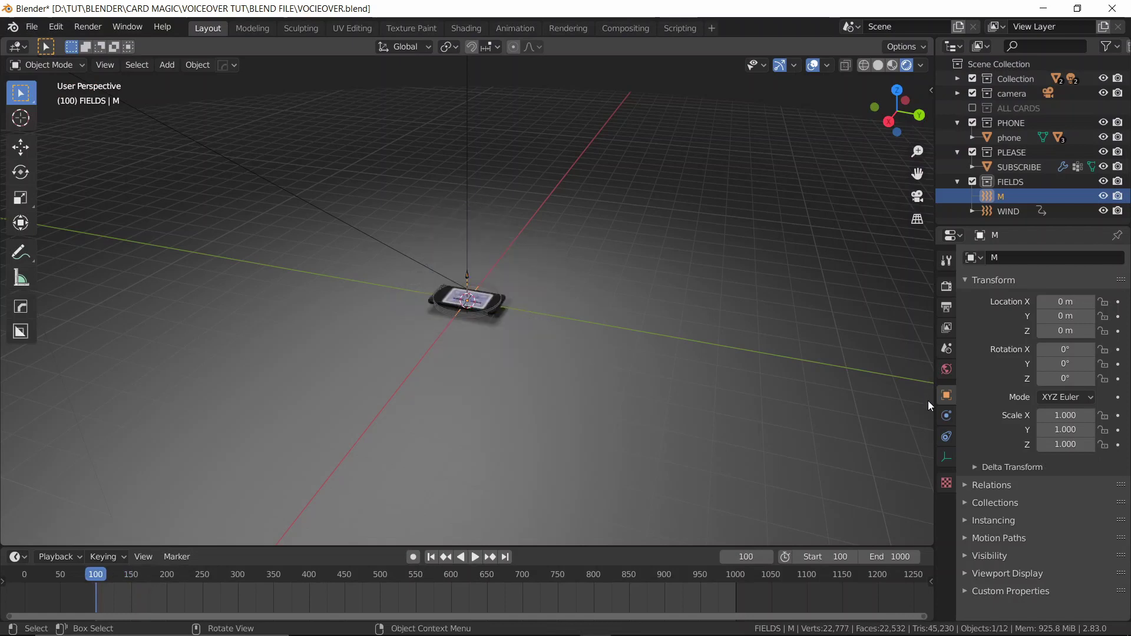
# Test M's strength at 10 in playback, then set it to -0.300.
pyautogui.click(946, 416)
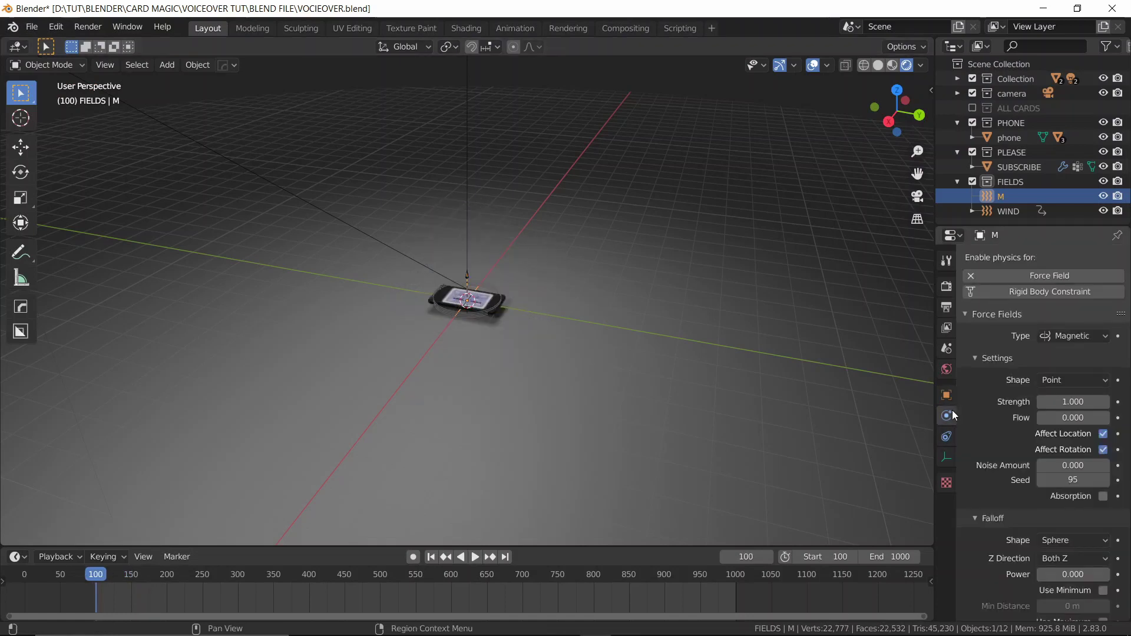
pyautogui.click(1066, 402)
pyautogui.write('10')
pyautogui.press('Return')
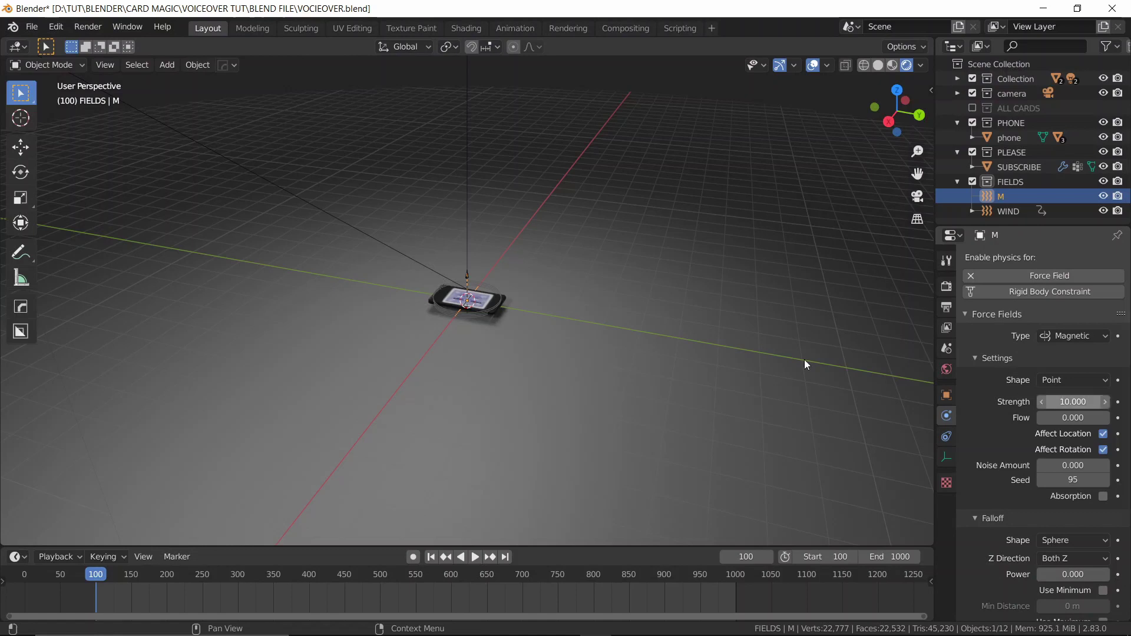
pyautogui.press('space')
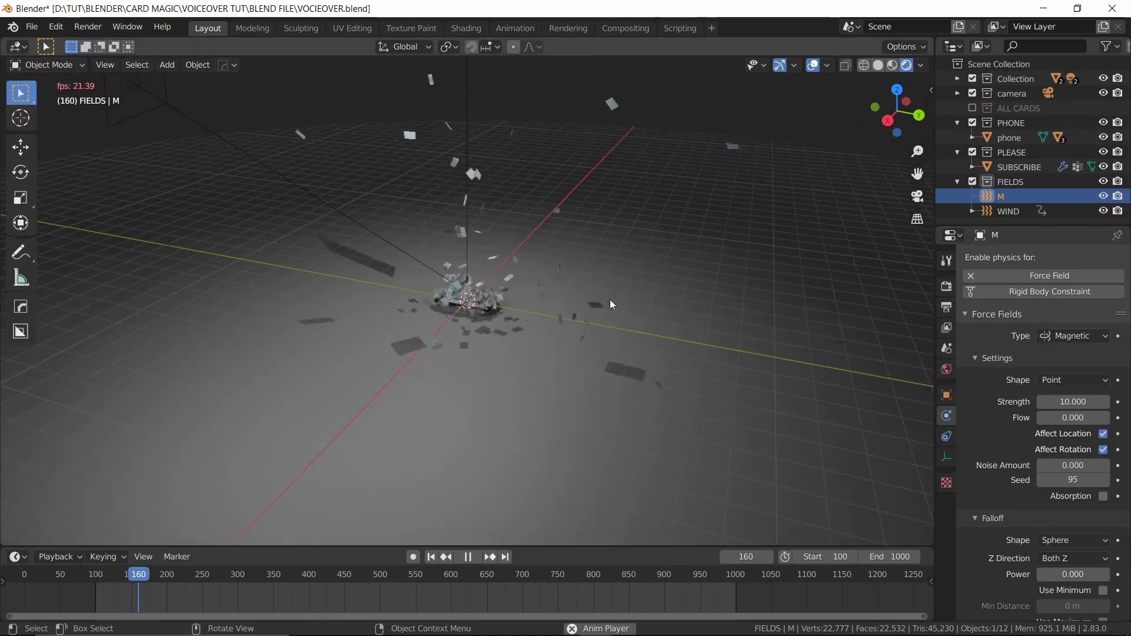
pyautogui.press('Escape')
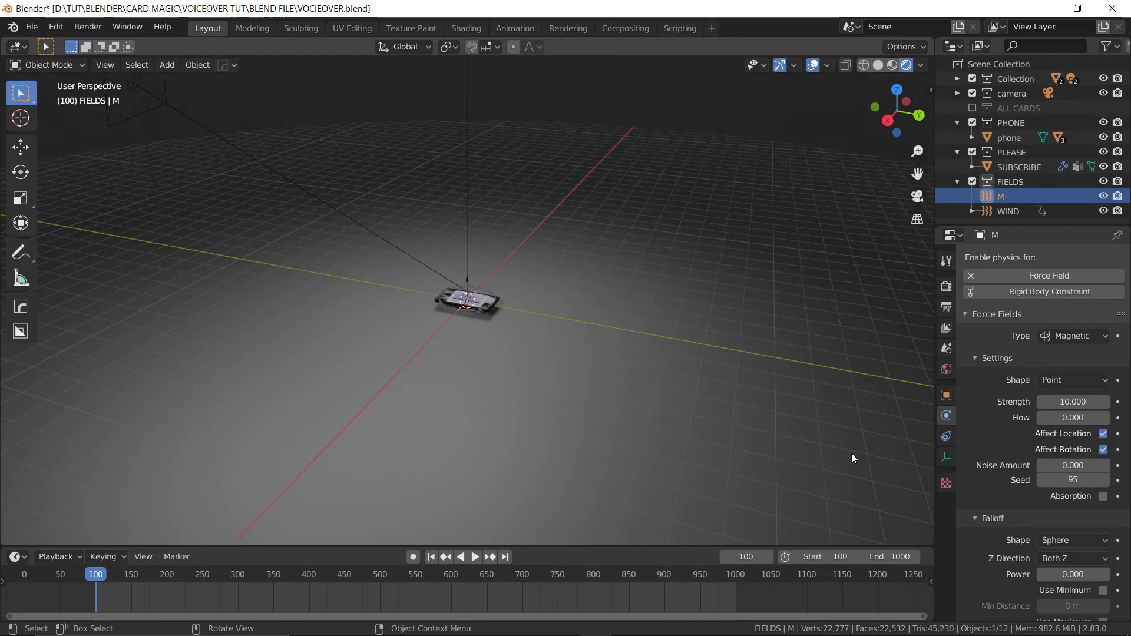
pyautogui.click(1070, 403)
pyautogui.write('10.0')
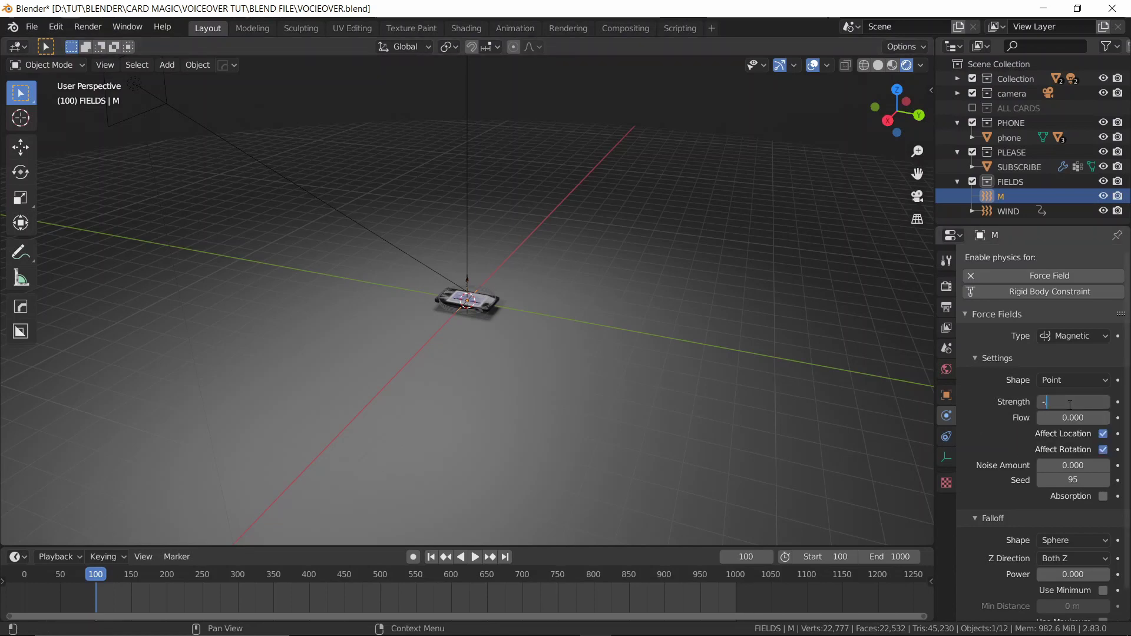
pyautogui.press('Return')
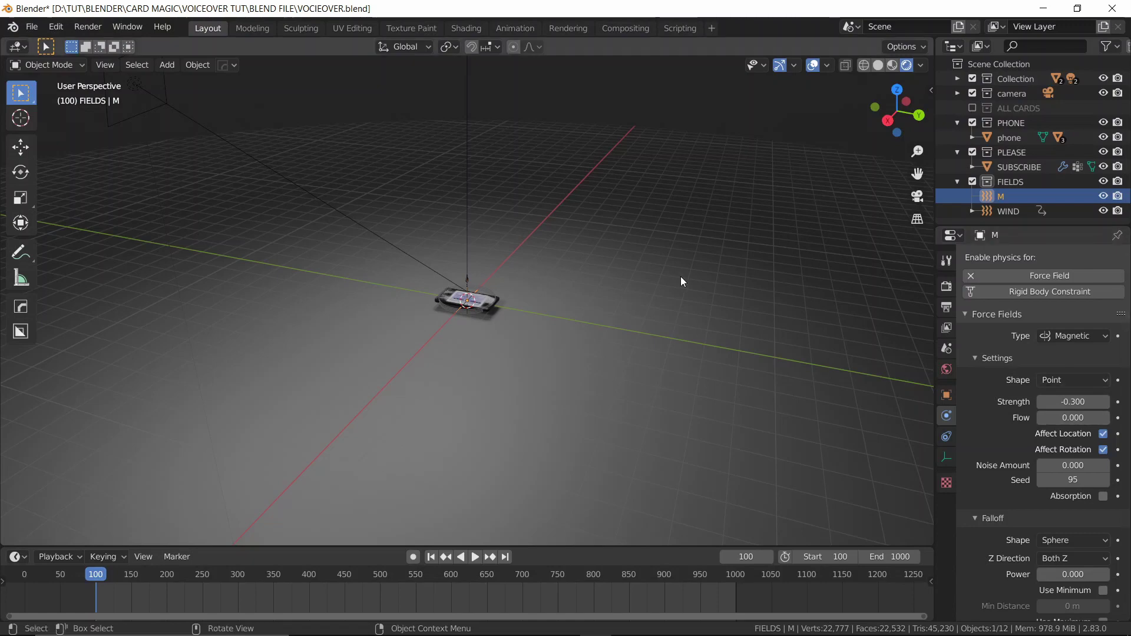
# Undo the stray zero-strength key, revisit frame 301's strength, and replay from the start.
pyautogui.press('space')
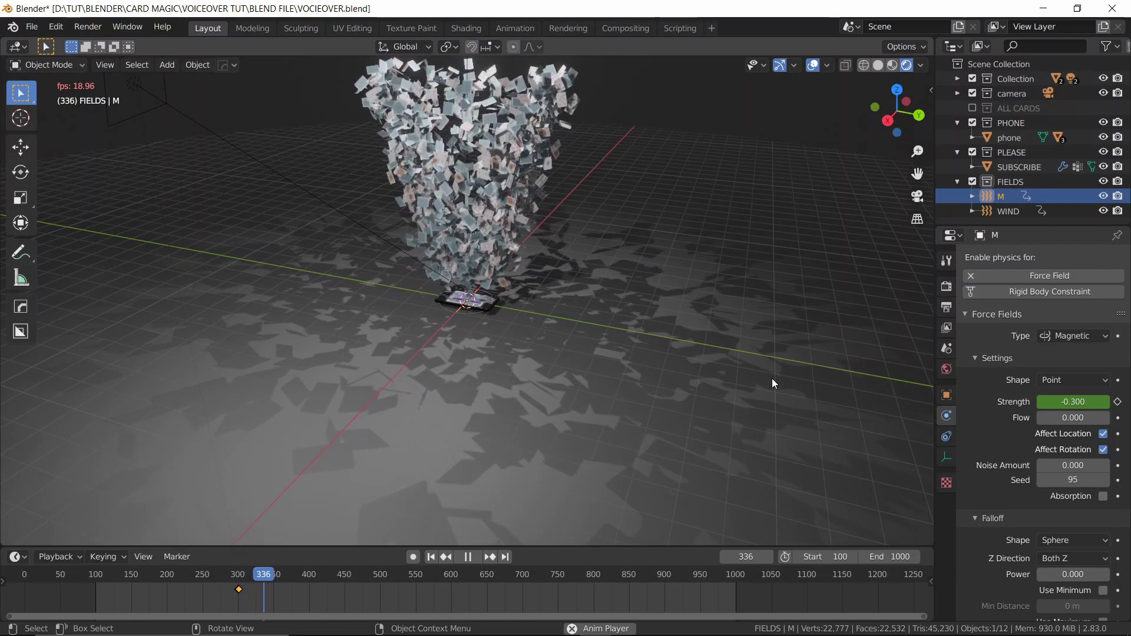
pyautogui.press('space')
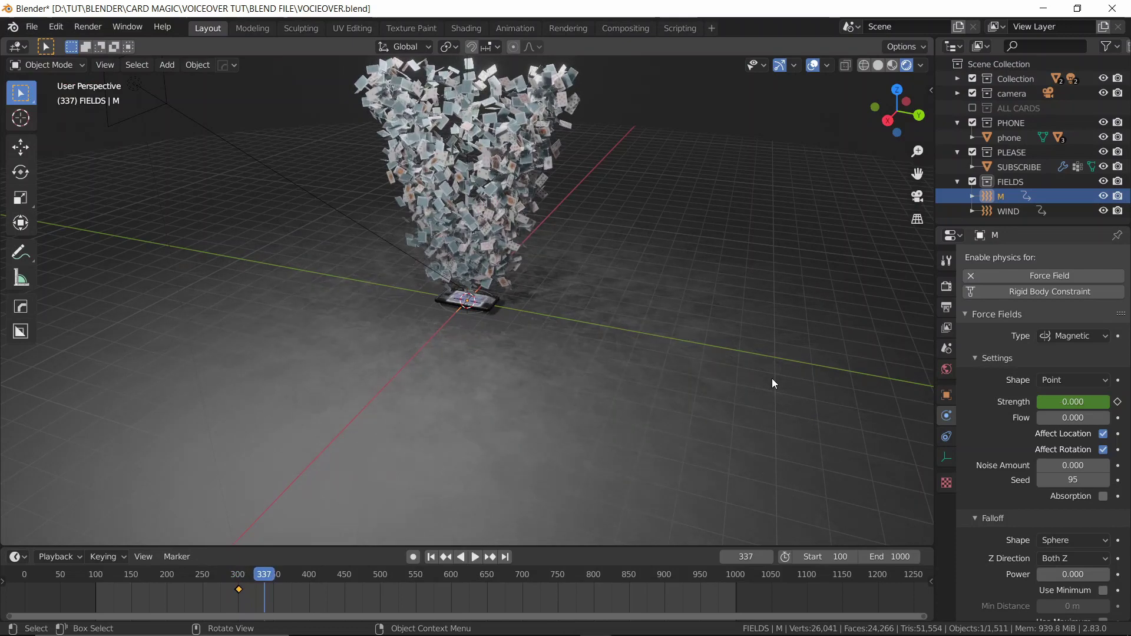
pyautogui.hotkey('ctrl', 'z')
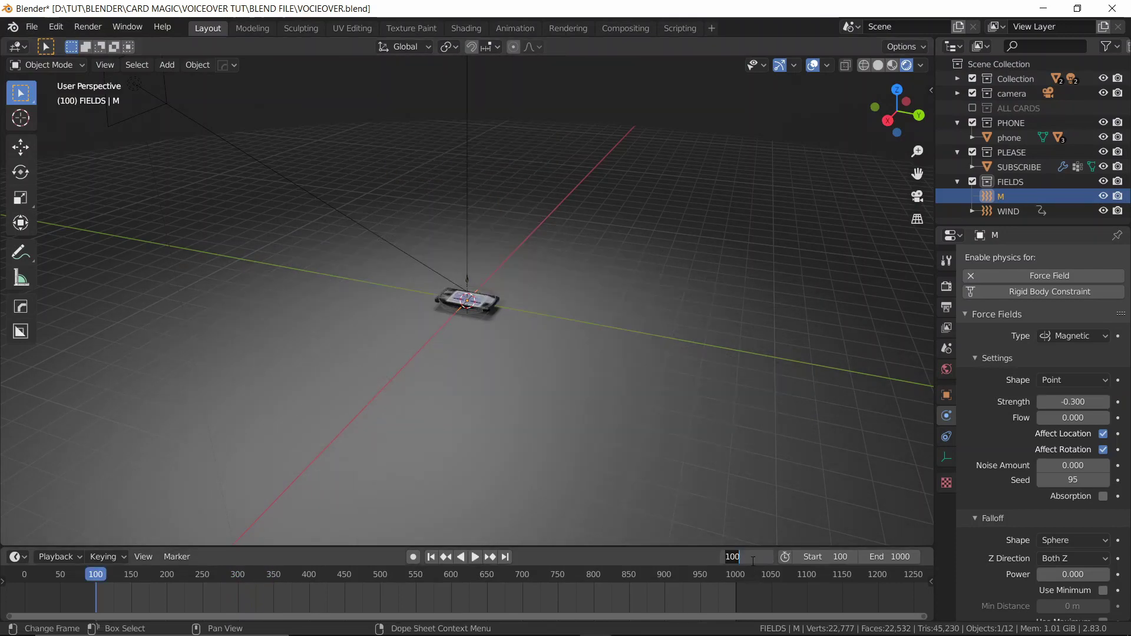
pyautogui.write('301')
pyautogui.press('Return')
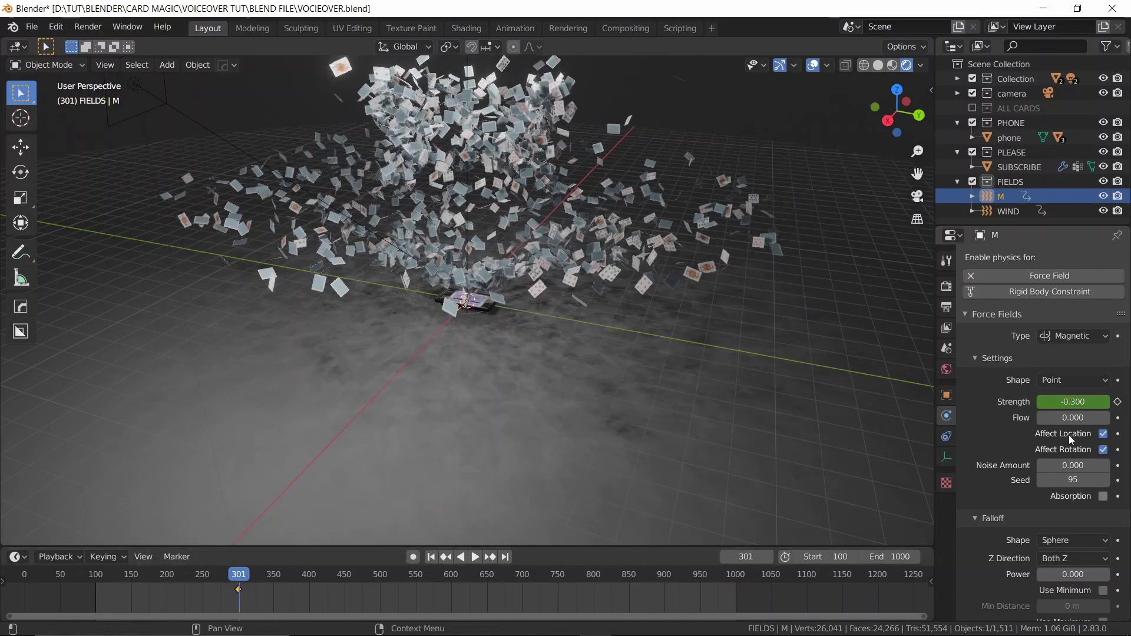
pyautogui.press('BackSpace')
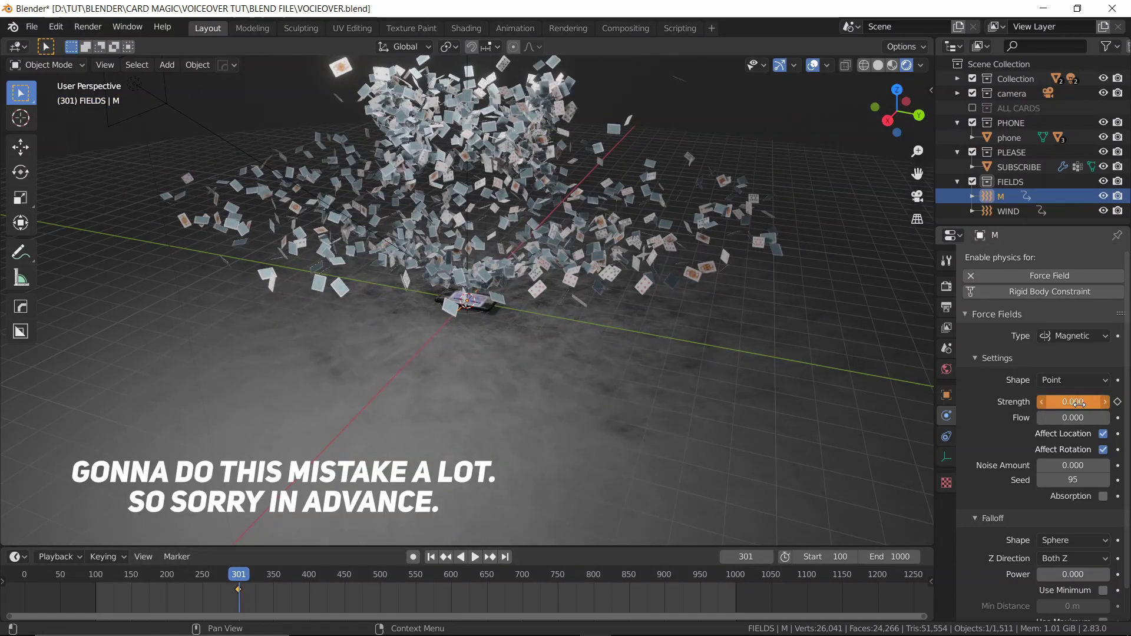
pyautogui.hotkey('shift', 'Left')
pyautogui.press('space')
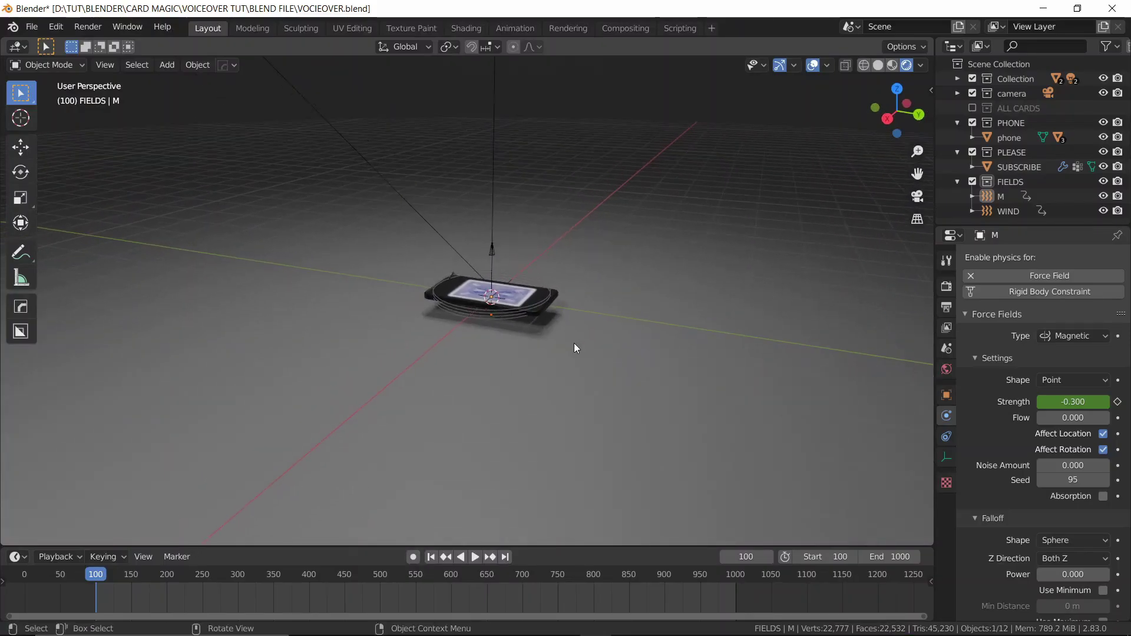
# Add a Force field at the phone, name it F, and set its strength to 10.
pyautogui.hotkey('shift', 'a')
pyautogui.moveTo(574, 344)
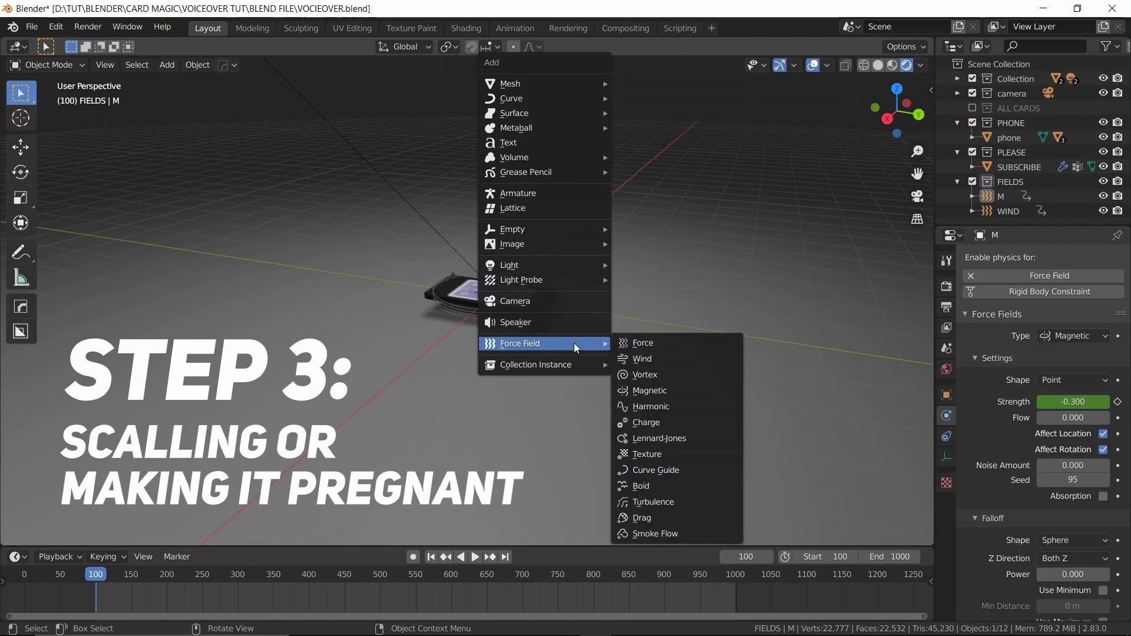
pyautogui.click(635, 342)
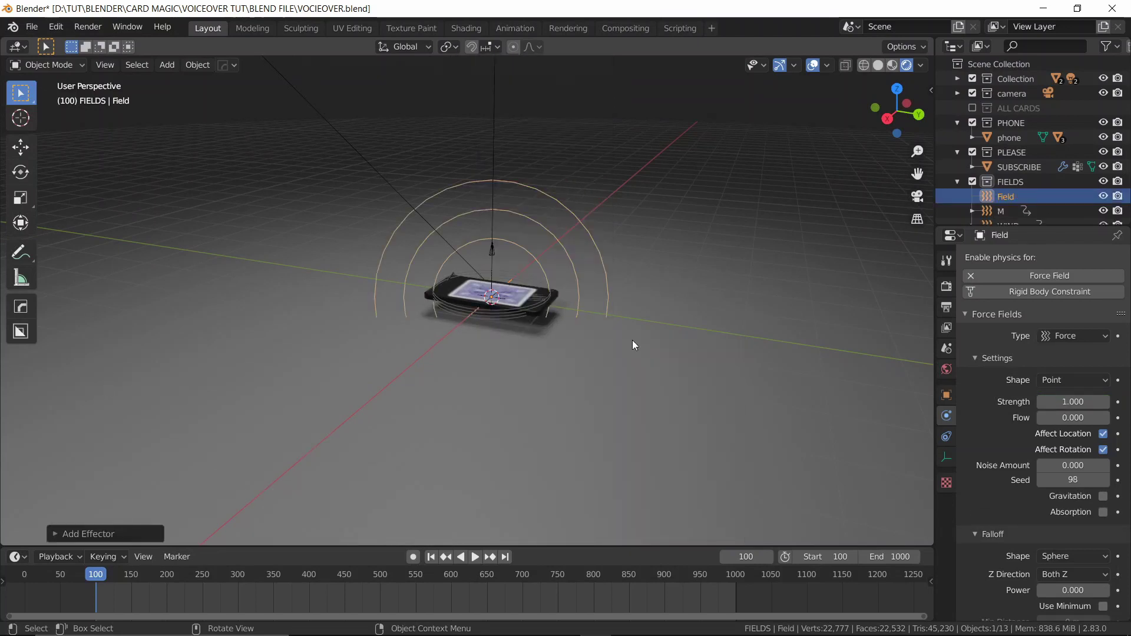
pyautogui.press('F2')
pyautogui.write('F')
pyautogui.press('Return')
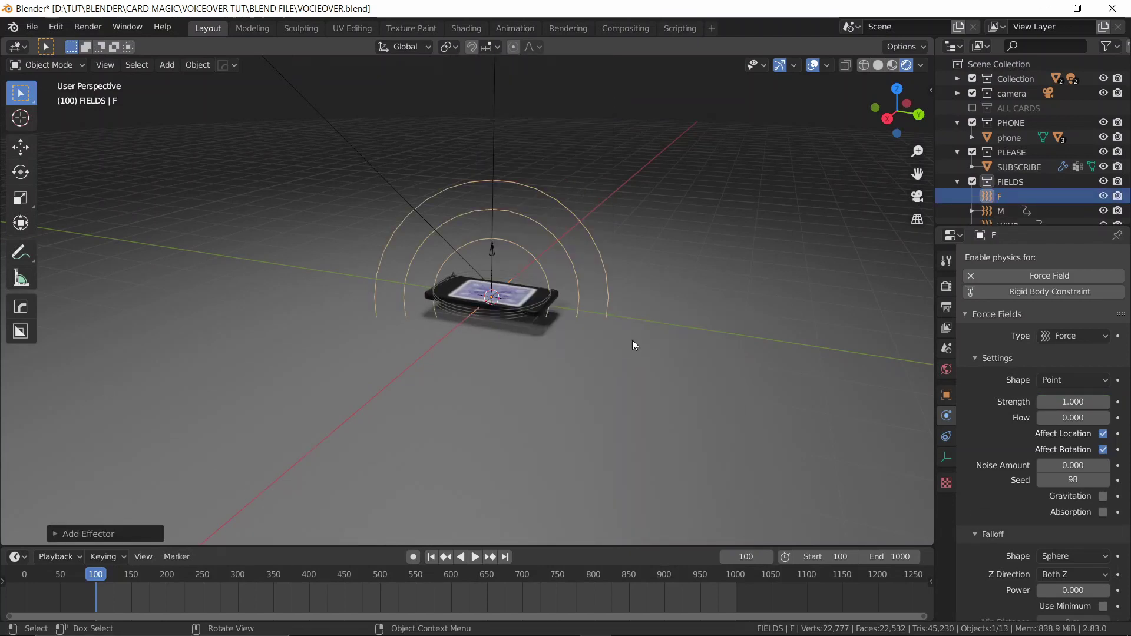
pyautogui.click(1069, 402)
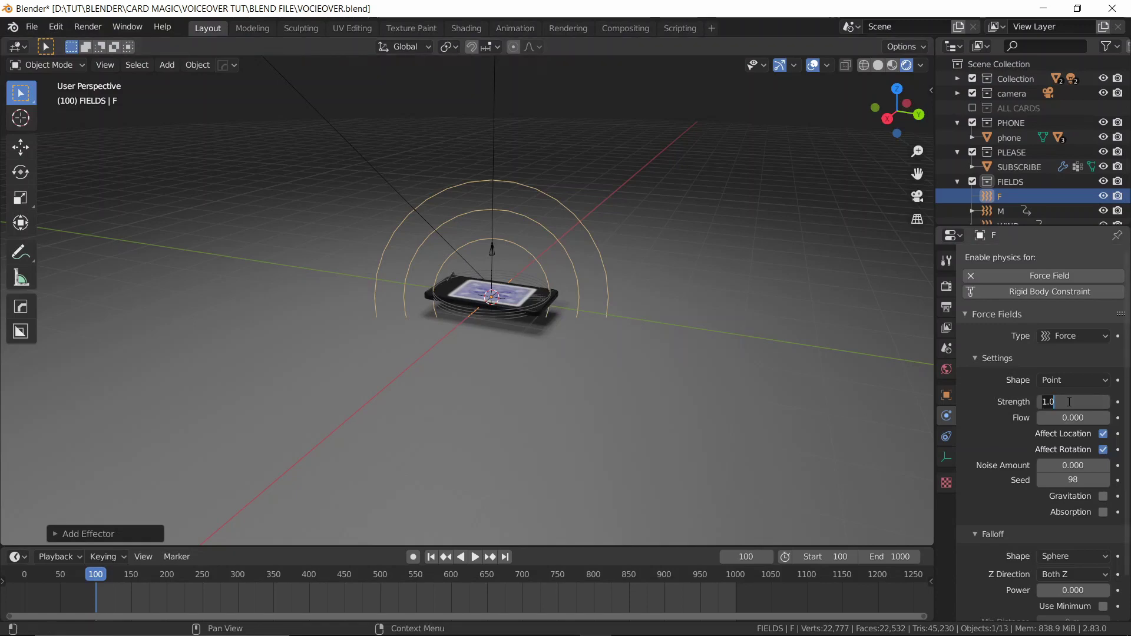
pyautogui.write('10')
pyautogui.press('Return')
# Play the animation to watch the cards blast outward, then rewind to frame 100.
pyautogui.press('space')
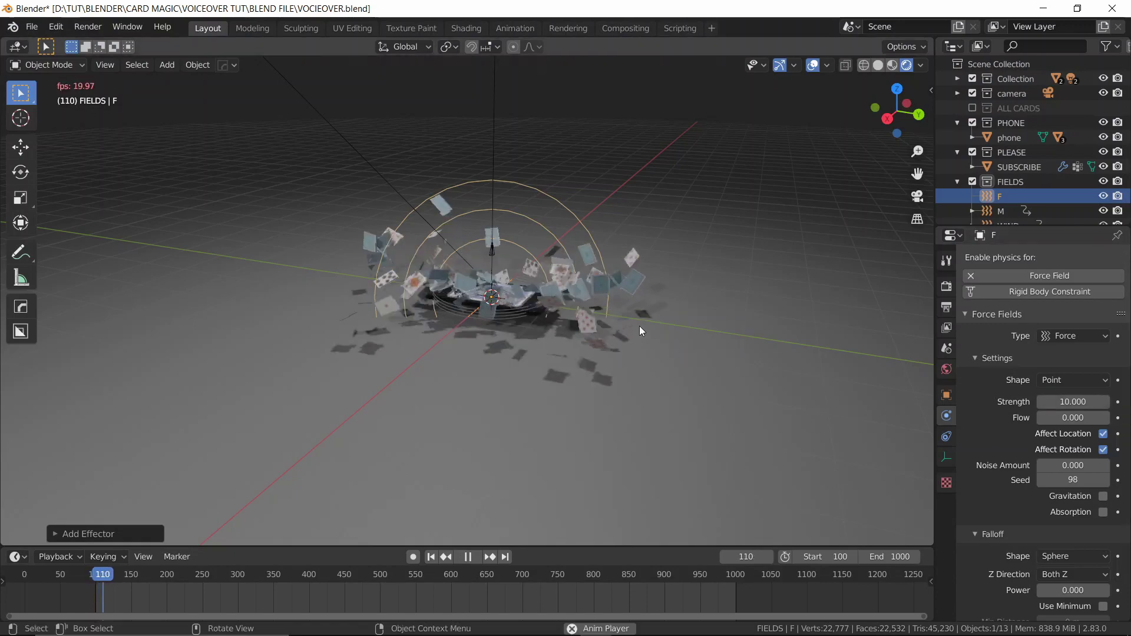
pyautogui.moveTo(639, 324)
pyautogui.mouseDown(button='middle')
pyautogui.moveTo(617, 335)
pyautogui.moveTo(631, 307)
pyautogui.moveTo(608, 303)
pyautogui.moveTo(627, 284)
pyautogui.moveTo(653, 301)
pyautogui.moveTo(644, 312)
pyautogui.mouseUp(button='middle')
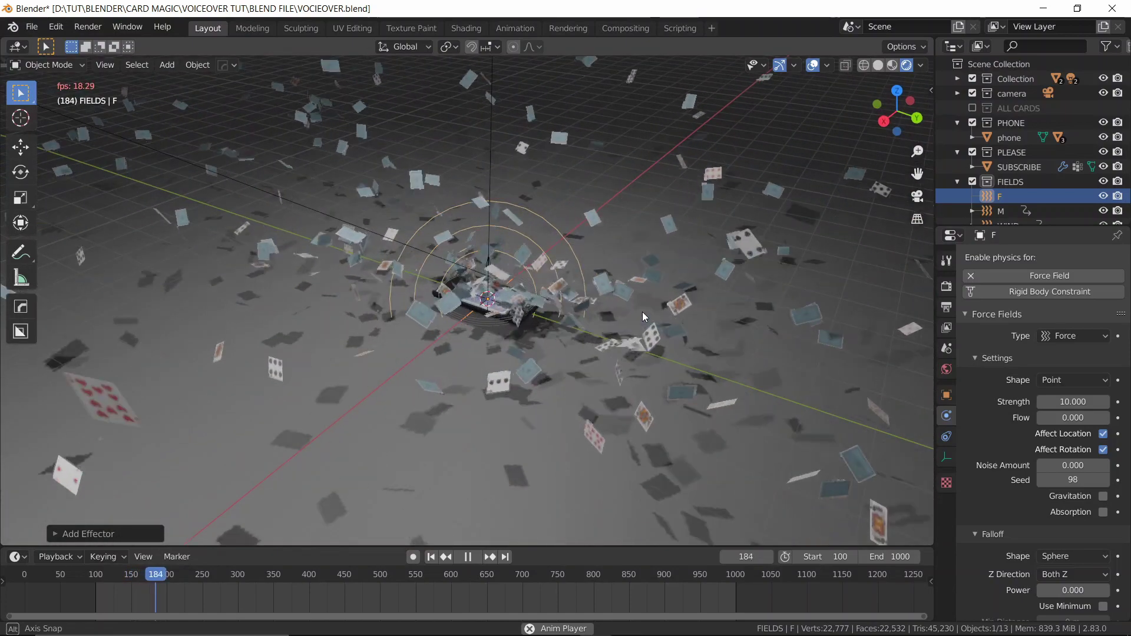
pyautogui.press('space')
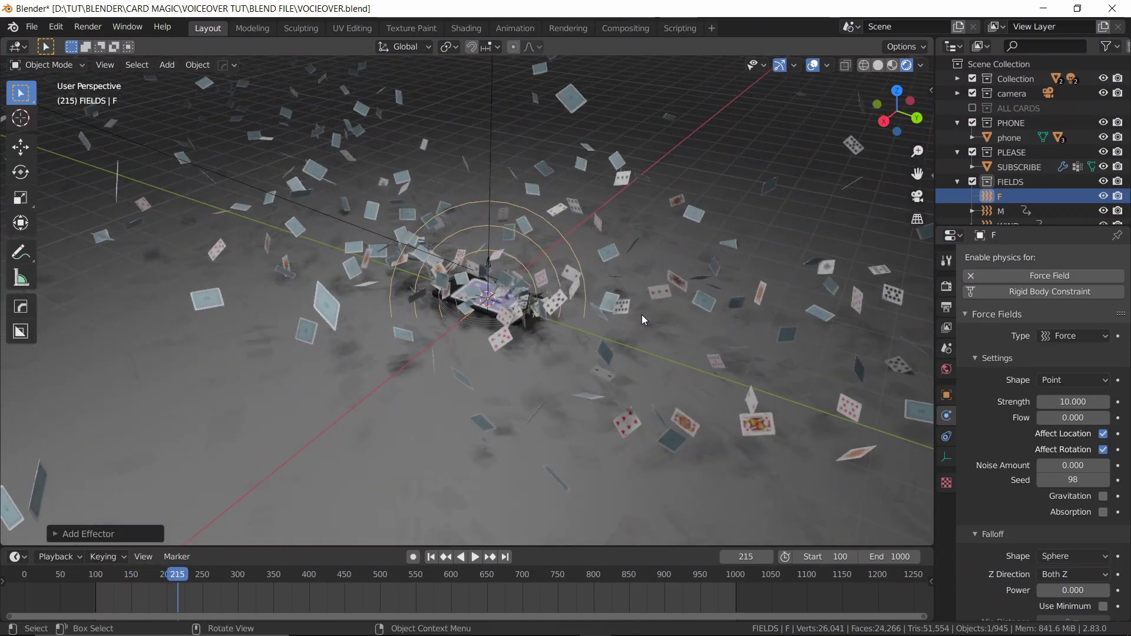
pyautogui.hotkey('shift', 'Left')
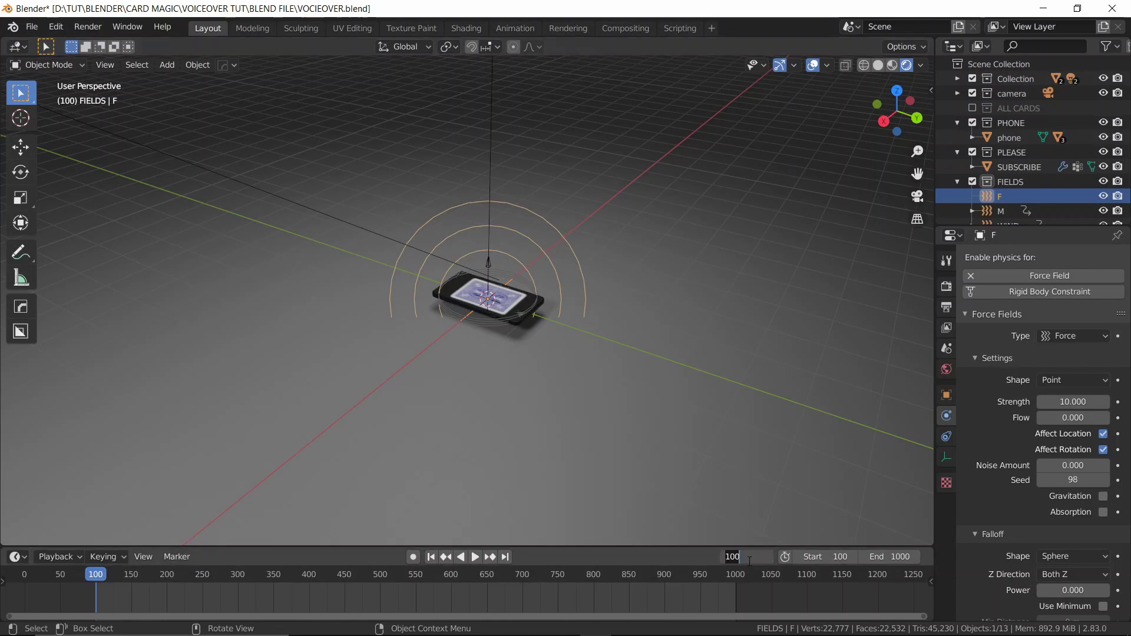
# Keyframe F's strength at 0 on frame 360.
pyautogui.press('Return')
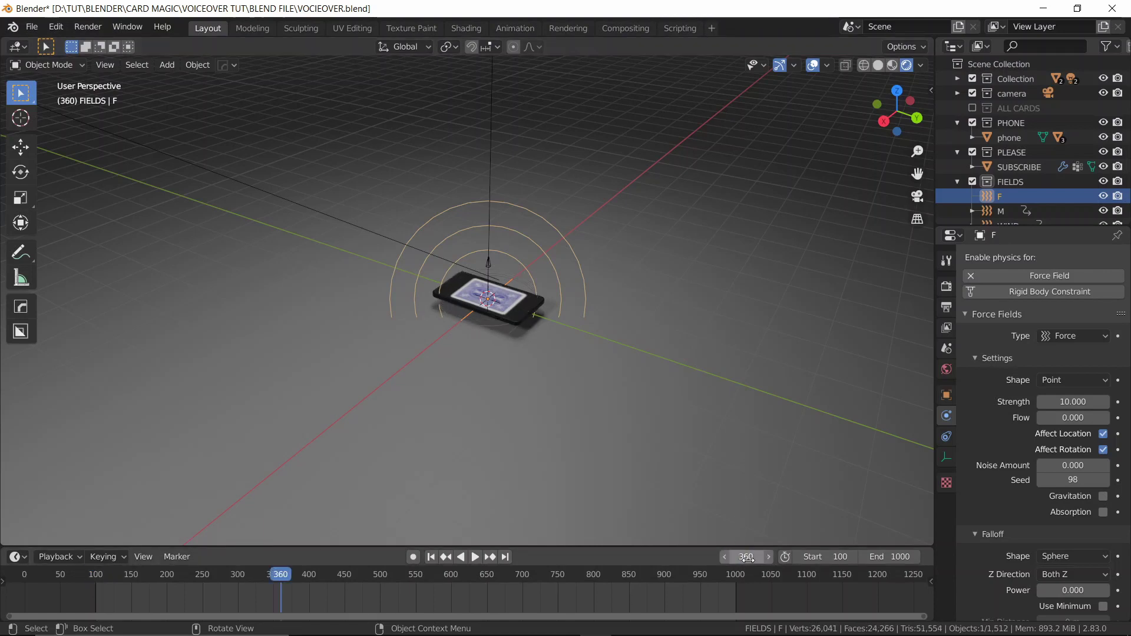
pyautogui.click(1066, 404)
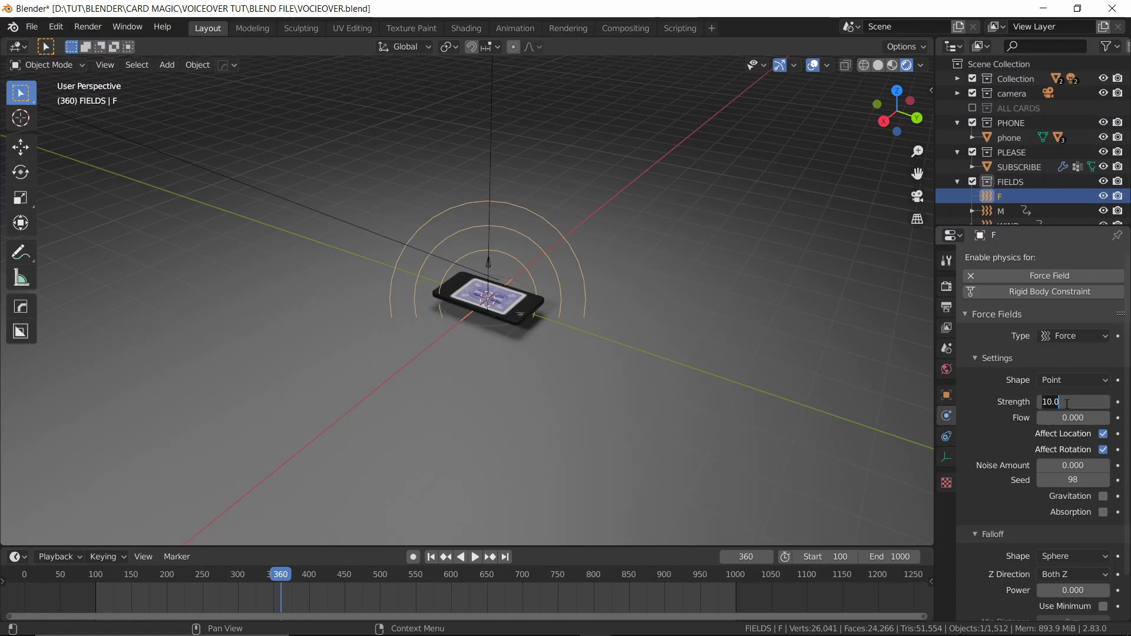
pyautogui.write('0')
pyautogui.press('Return')
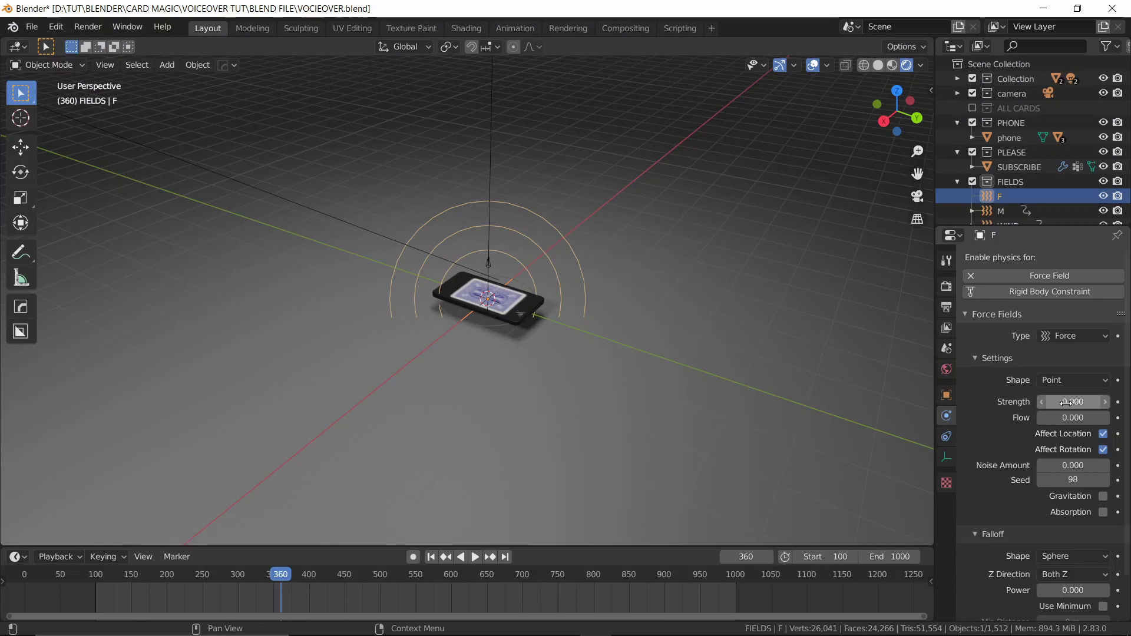
pyautogui.press('i')
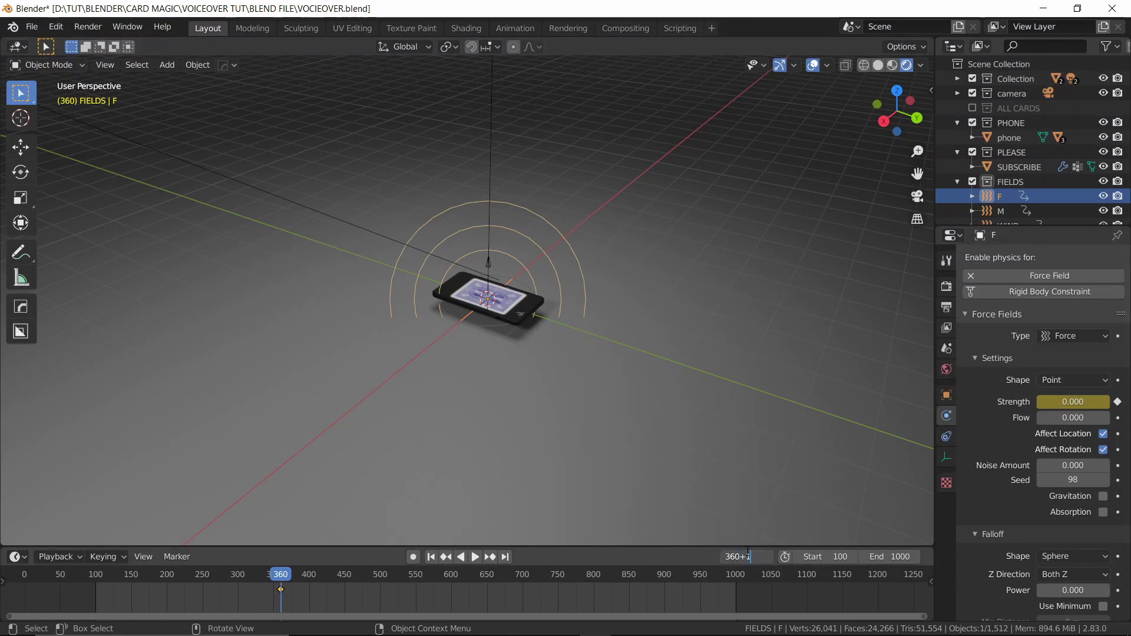
# Keyframe F's strength at 0.3 on frame 370.
pyautogui.write('0')
pyautogui.press('Return')
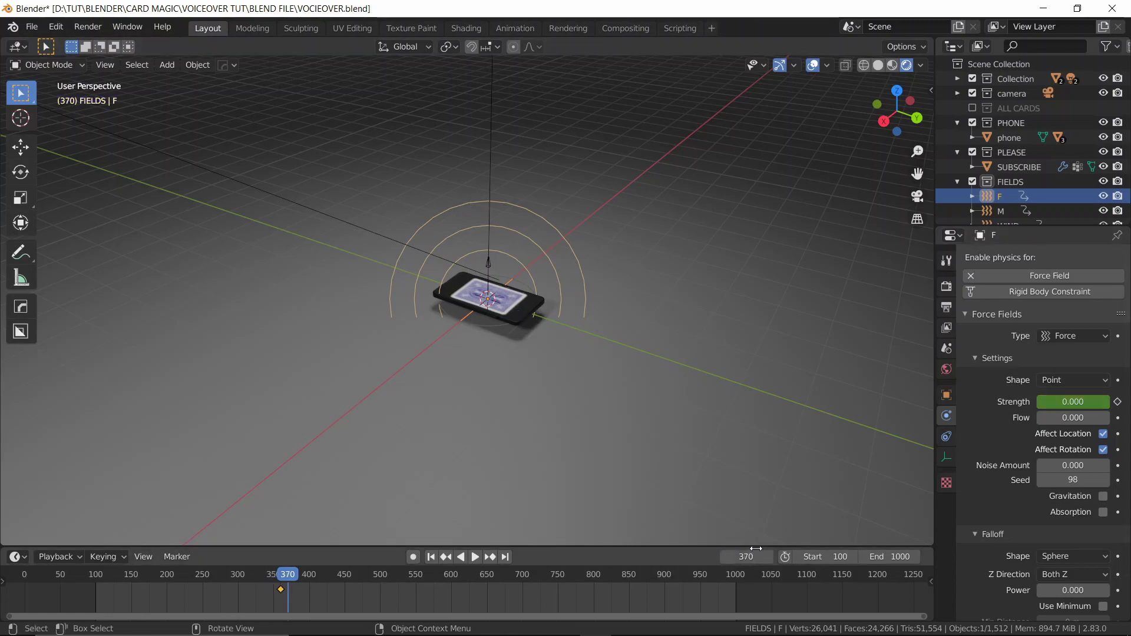
pyautogui.click(1089, 401)
pyautogui.write('.3')
pyautogui.press('Return')
pyautogui.press('i')
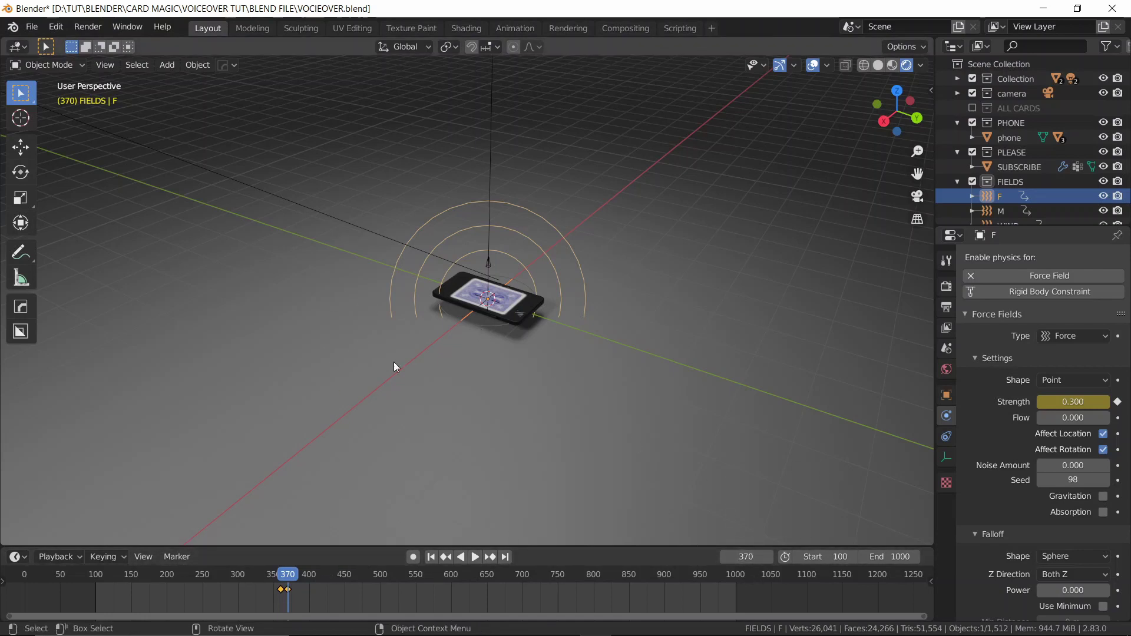
# Keyframe F's strength at frame 420, then drop it to 0 on frame 421.
pyautogui.click(746, 557)
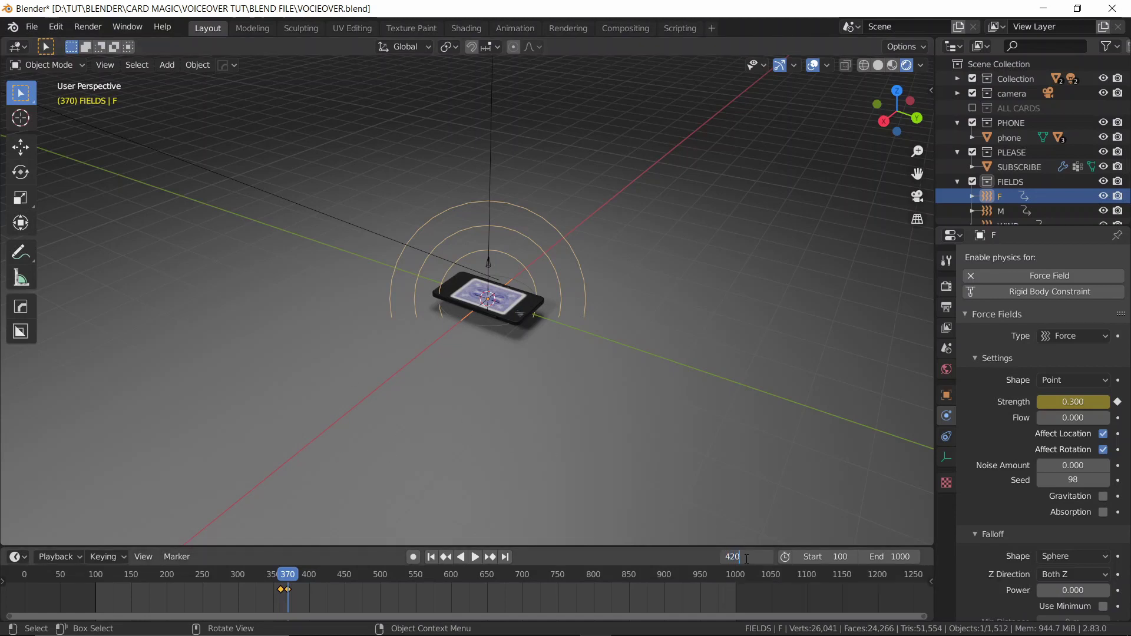
pyautogui.press('Return')
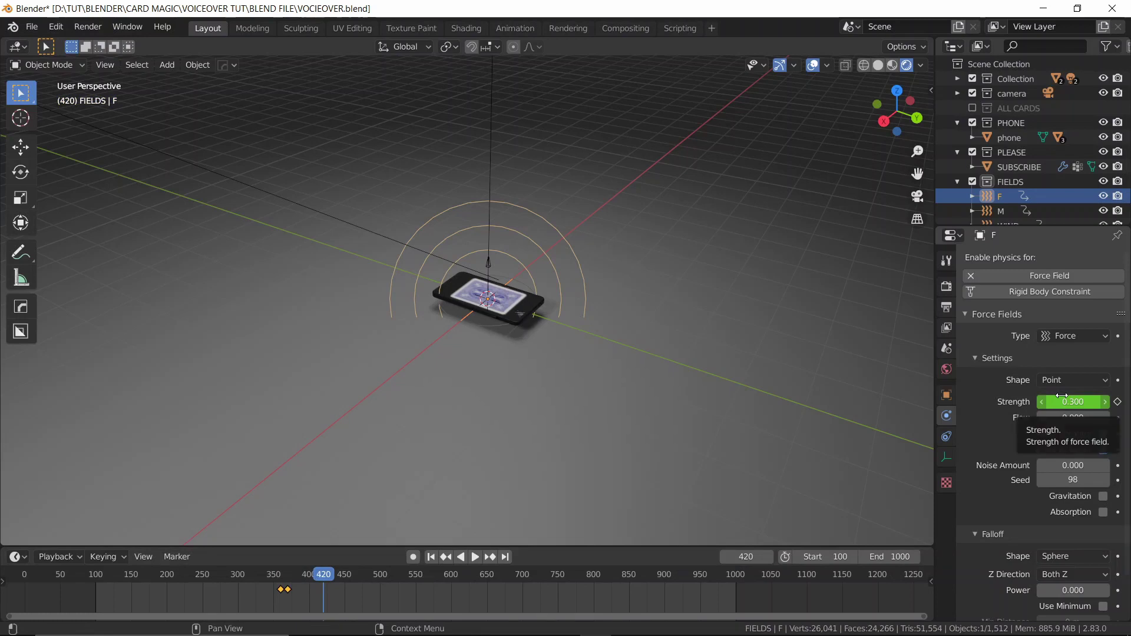
pyautogui.press('i')
pyautogui.press('Right')
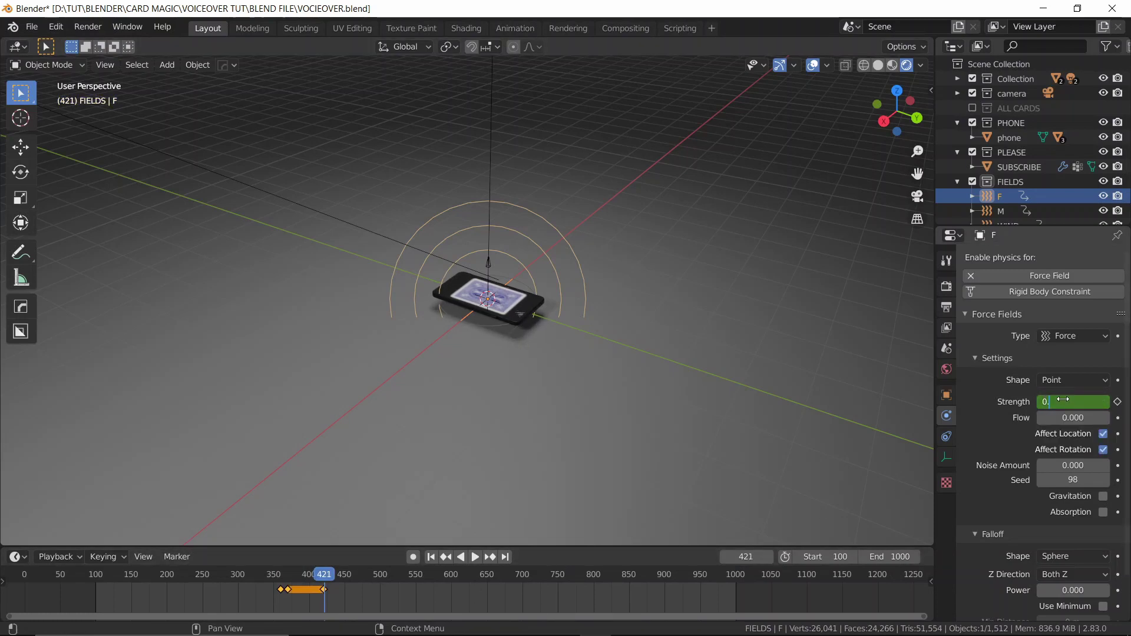
pyautogui.press('Return')
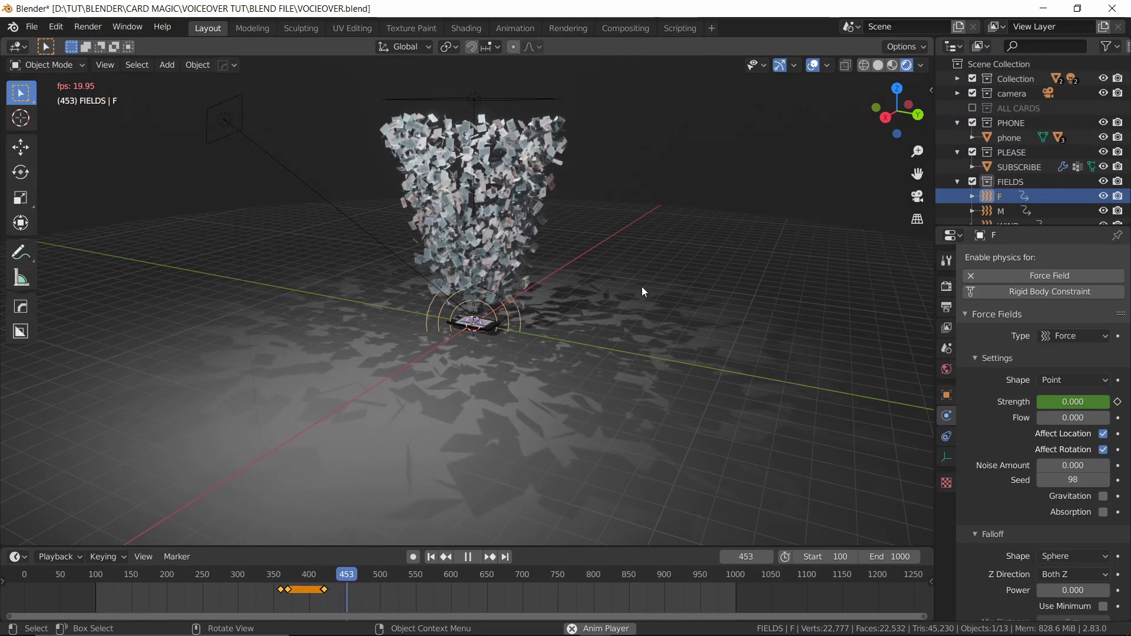
# Rewind to the start frame and raise the F field straight up about 4.5 m.
pyautogui.press('space')
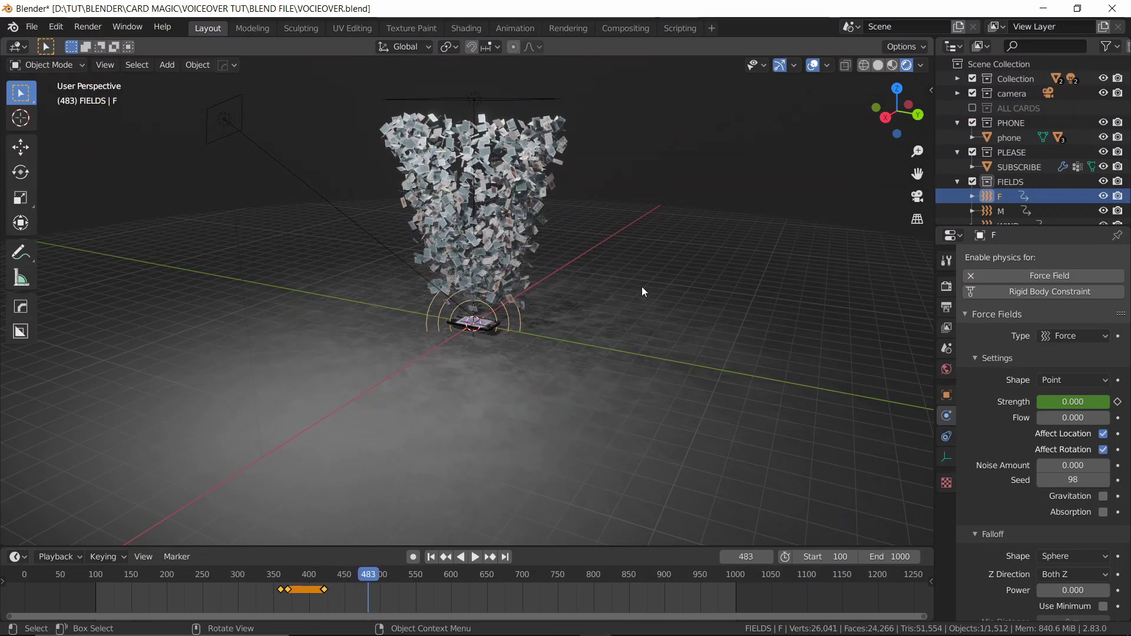
pyautogui.hotkey('shift', 'Left')
pyautogui.press('g')
pyautogui.press('z')
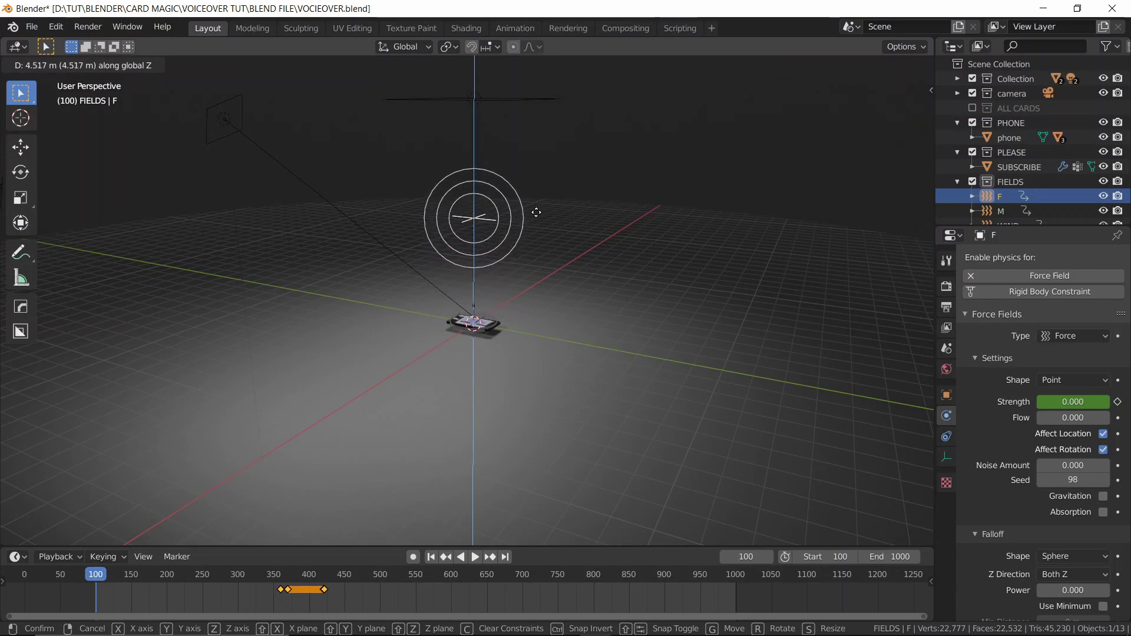
pyautogui.click(537, 207)
# Play the simulation and orbit around the higher card tornado.
pyautogui.press('space')
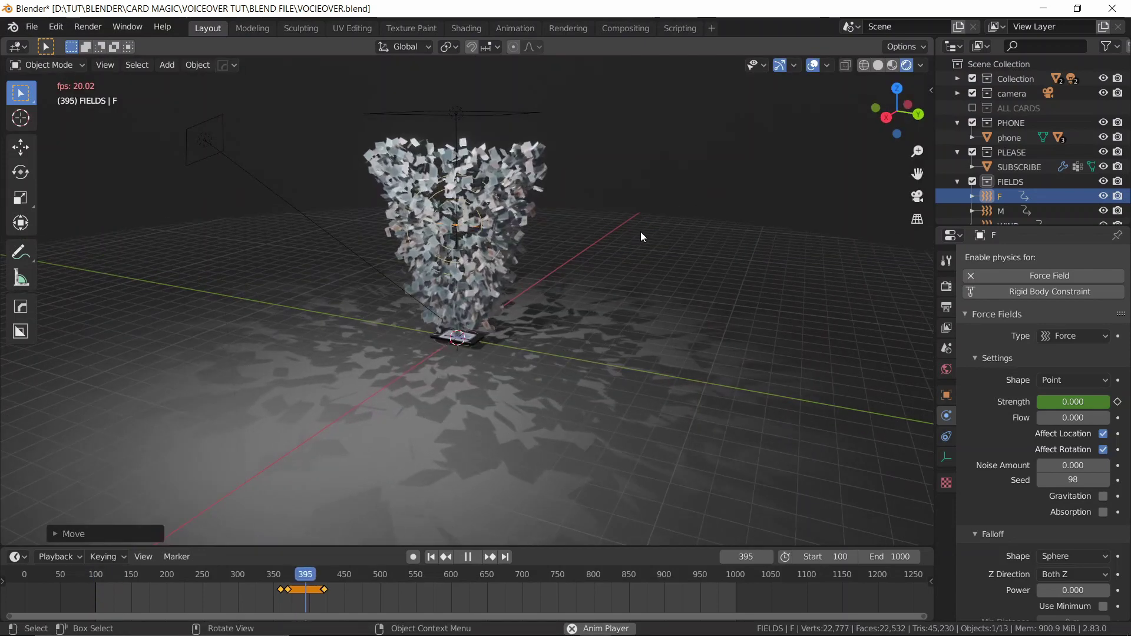
pyautogui.moveTo(641, 232)
pyautogui.mouseDown(button='middle')
pyautogui.moveTo(603, 242)
pyautogui.moveTo(629, 231)
pyautogui.mouseUp(button='middle')
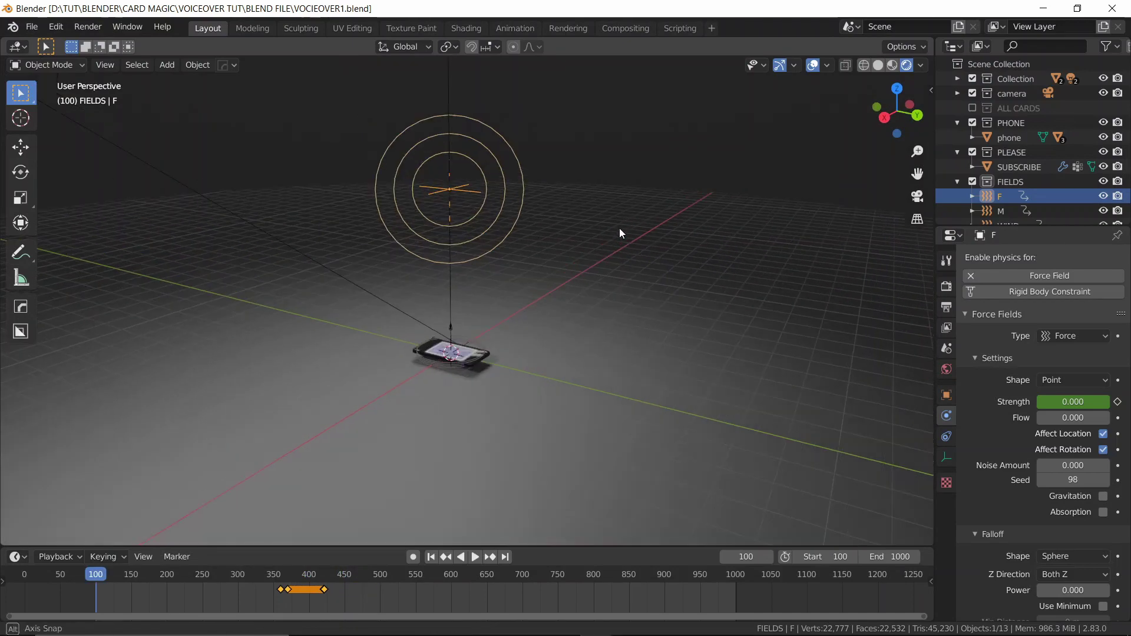
pyautogui.moveTo(620, 232); pyautogui.dragTo(593, 263, button='middle')
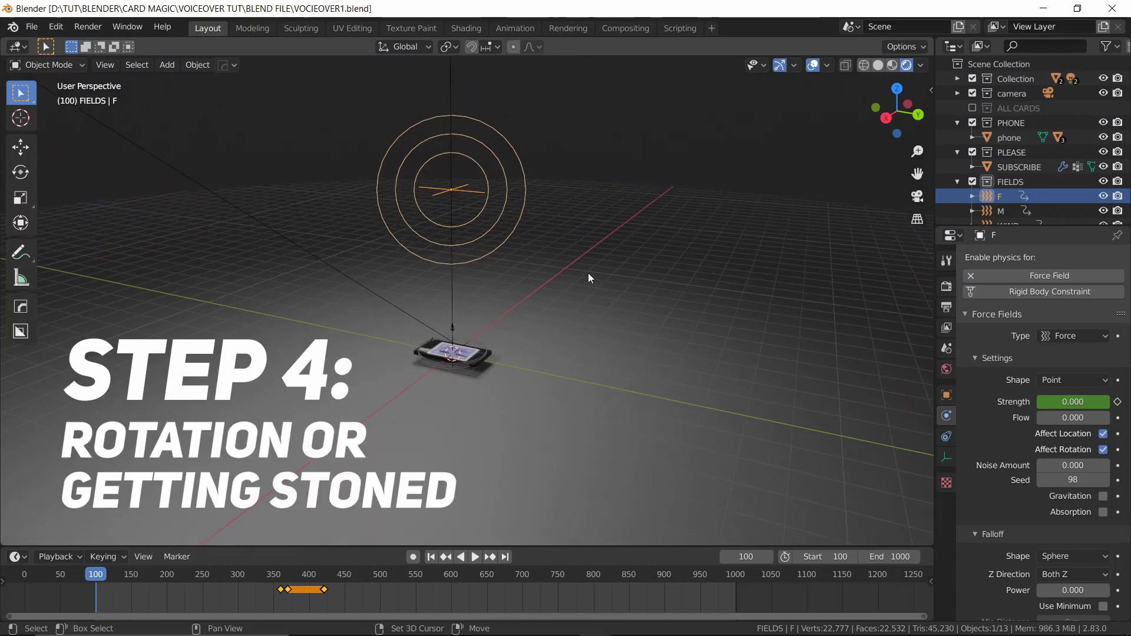
# Add a Vortex force field named v with strength 10.
pyautogui.hotkey('shift', 'a')
pyautogui.moveTo(524, 316)
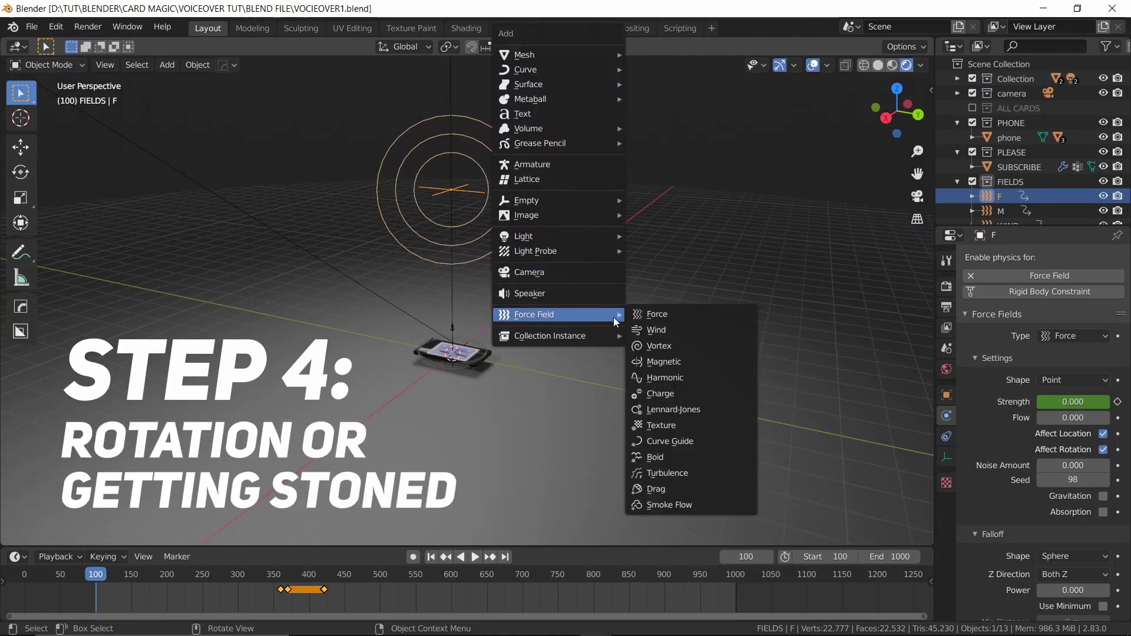
pyautogui.click(666, 345)
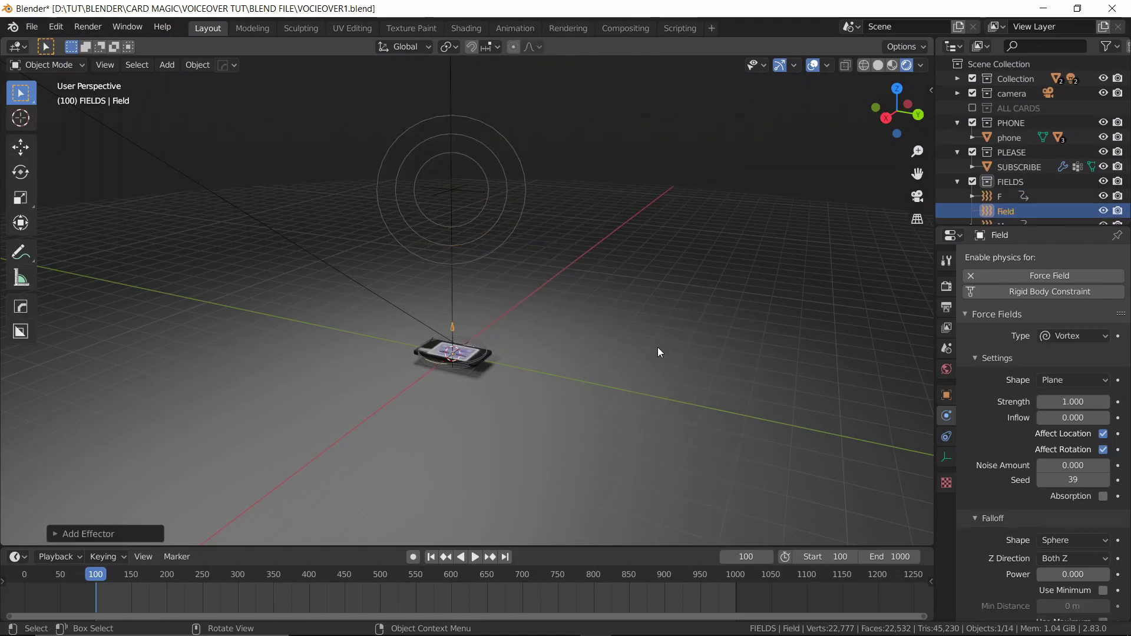
pyautogui.press('F2')
pyautogui.write('v')
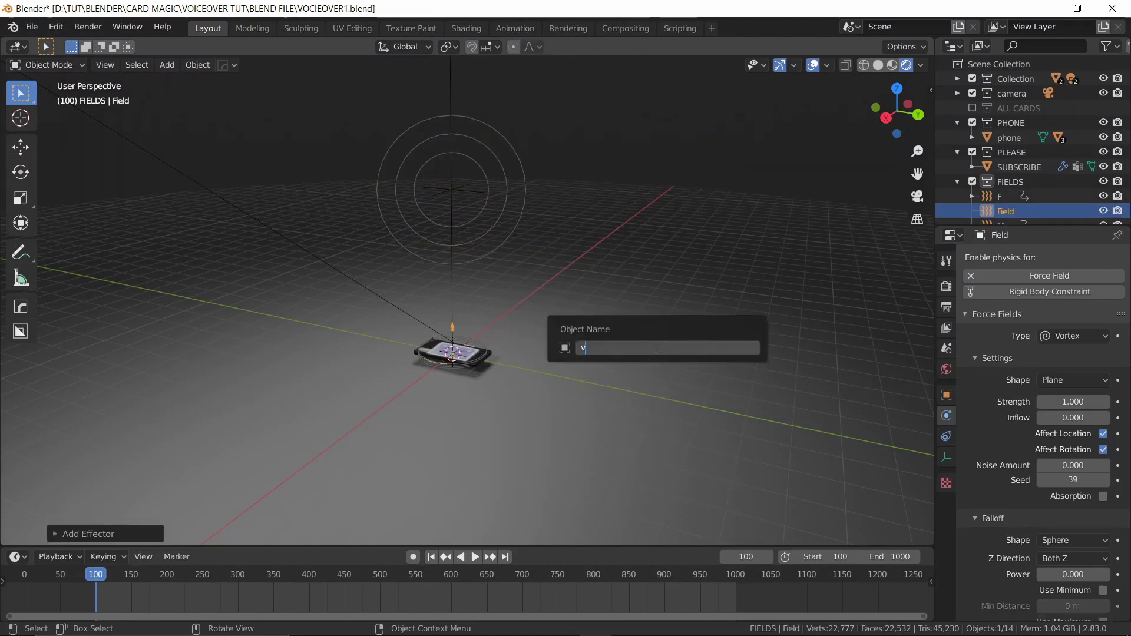
pyautogui.press('Return')
pyautogui.click(1063, 401)
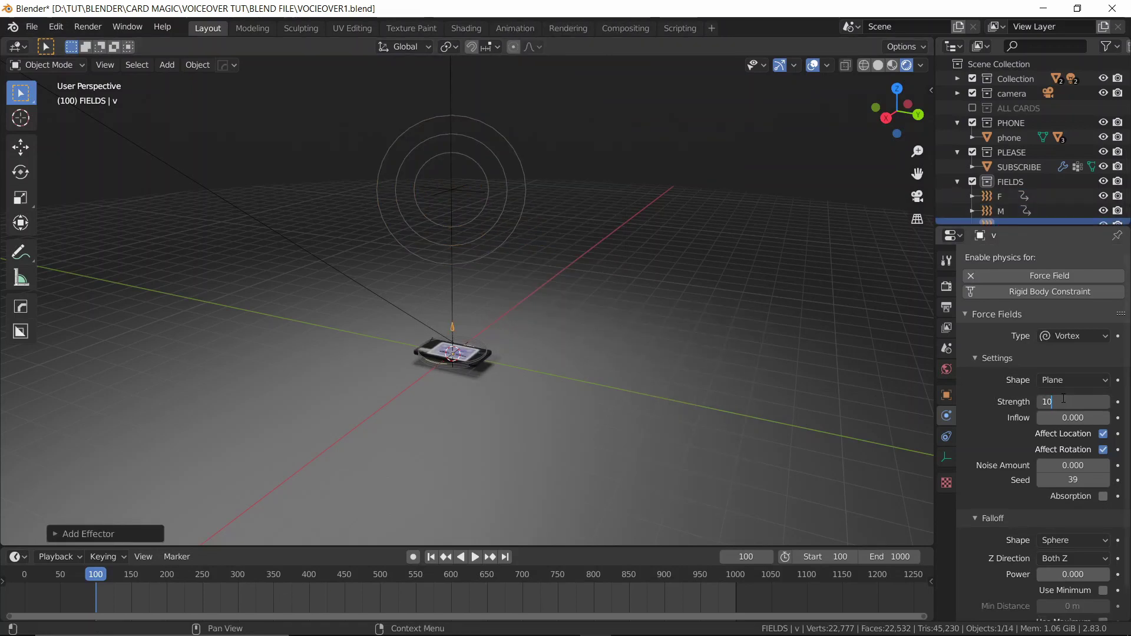
pyautogui.write('10')
pyautogui.press('Return')
# Preview the vortex briefly, then change its shape to Point.
pyautogui.press('space')
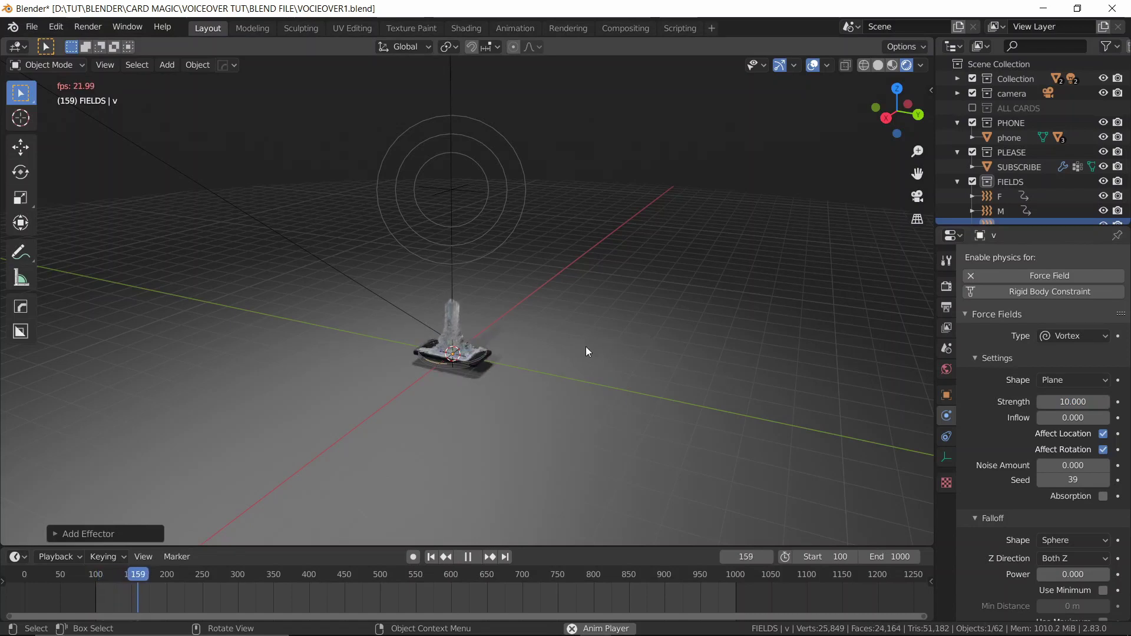
pyautogui.press('space')
pyautogui.click(1081, 381)
pyautogui.click(1062, 394)
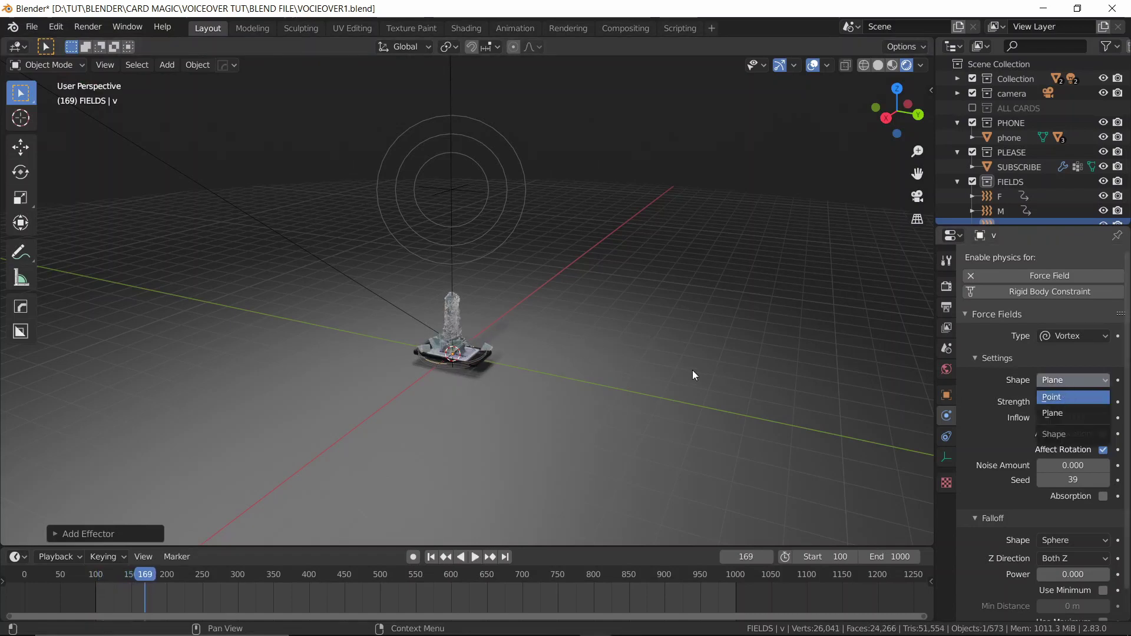
# Replay from the start frame and orbit to watch the cards swirl.
pyautogui.hotkey('shift', 'Left')
pyautogui.press('space')
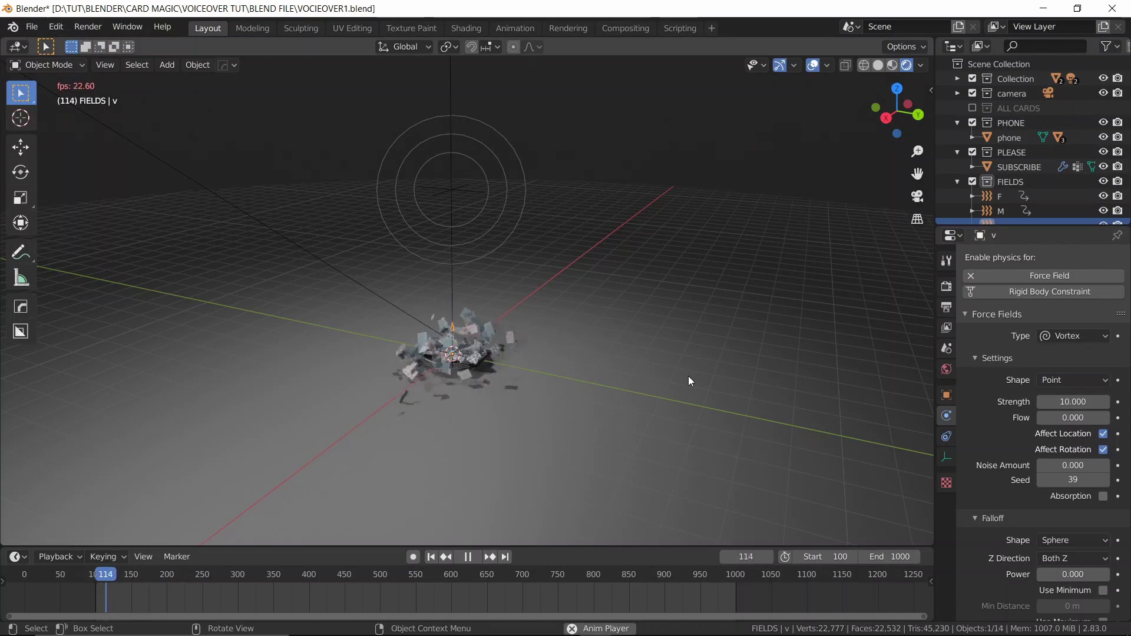
pyautogui.moveTo(557, 380); pyautogui.dragTo(450, 370, button='middle')
pyautogui.scroll(2, 450, 370)
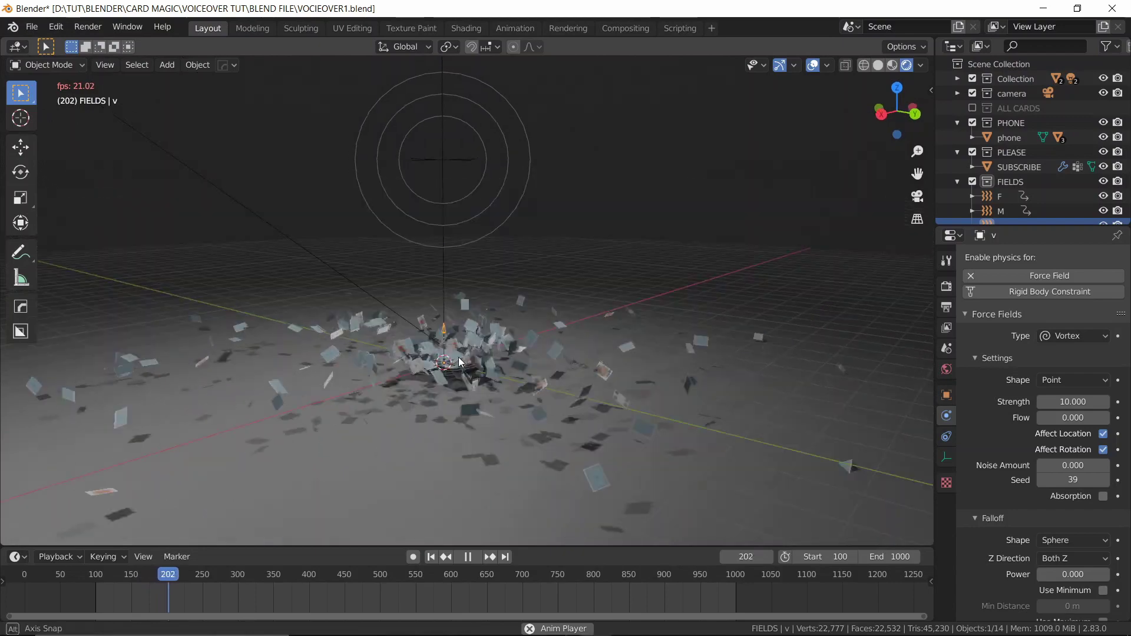
pyautogui.press('space')
# Keyframe the vortex strength at 0 on frame 460.
pyautogui.hotkey('shift', 'Left')
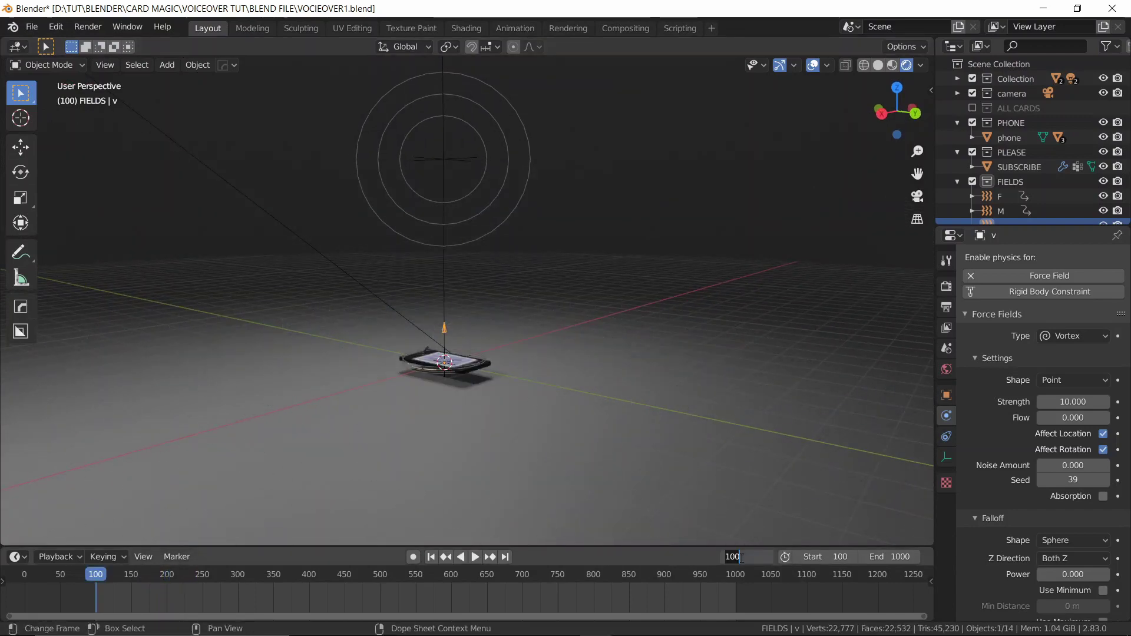
pyautogui.press('Return')
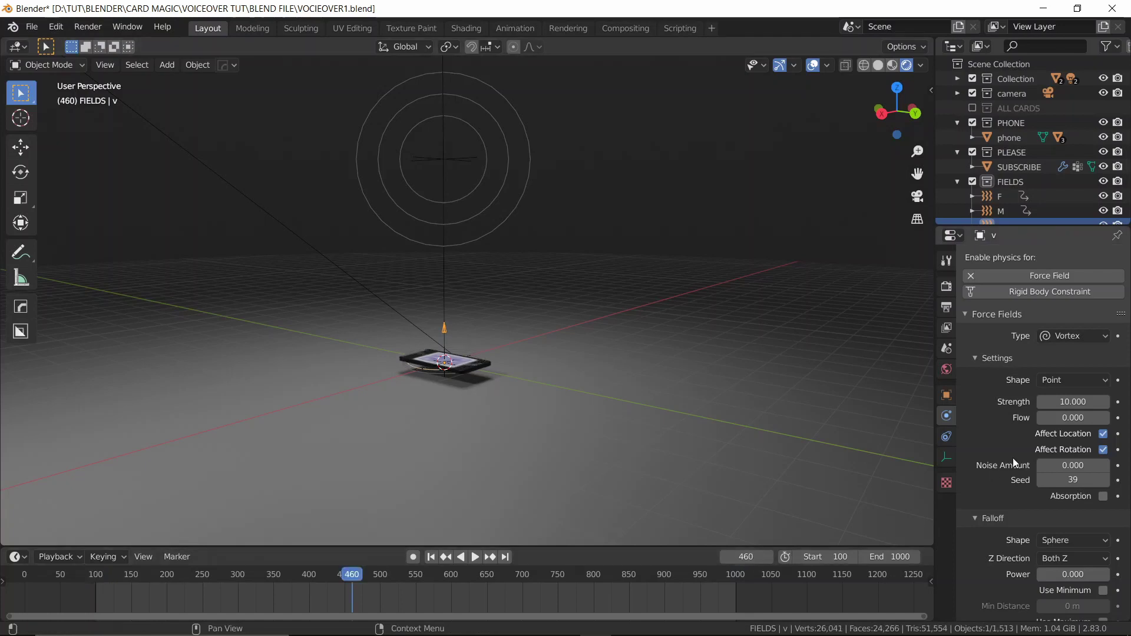
pyautogui.click(1073, 401)
pyautogui.write('0')
pyautogui.press('Return')
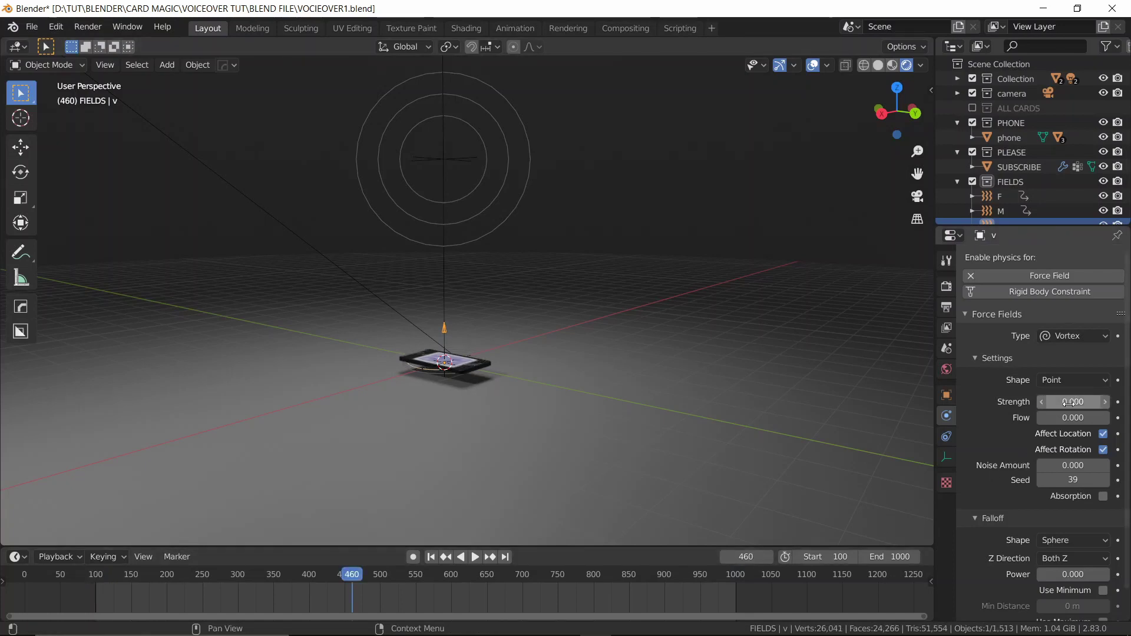
pyautogui.press('i')
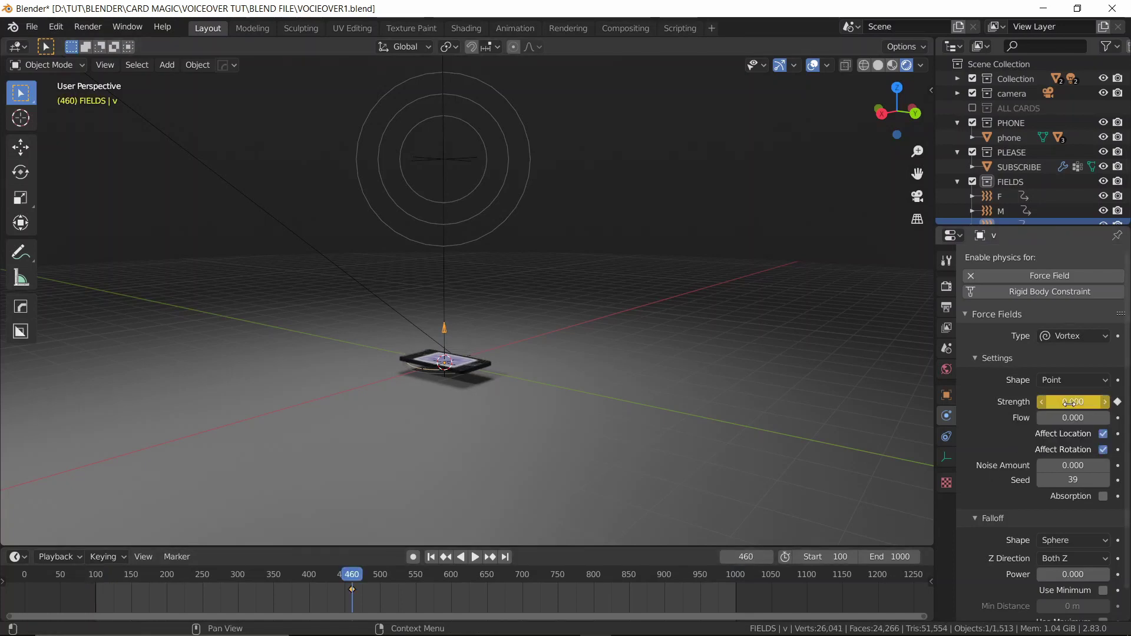
# Keyframe the vortex strength at 0.2 on frame 640.
pyautogui.click(754, 556)
pyautogui.write('640')
pyautogui.press('Return')
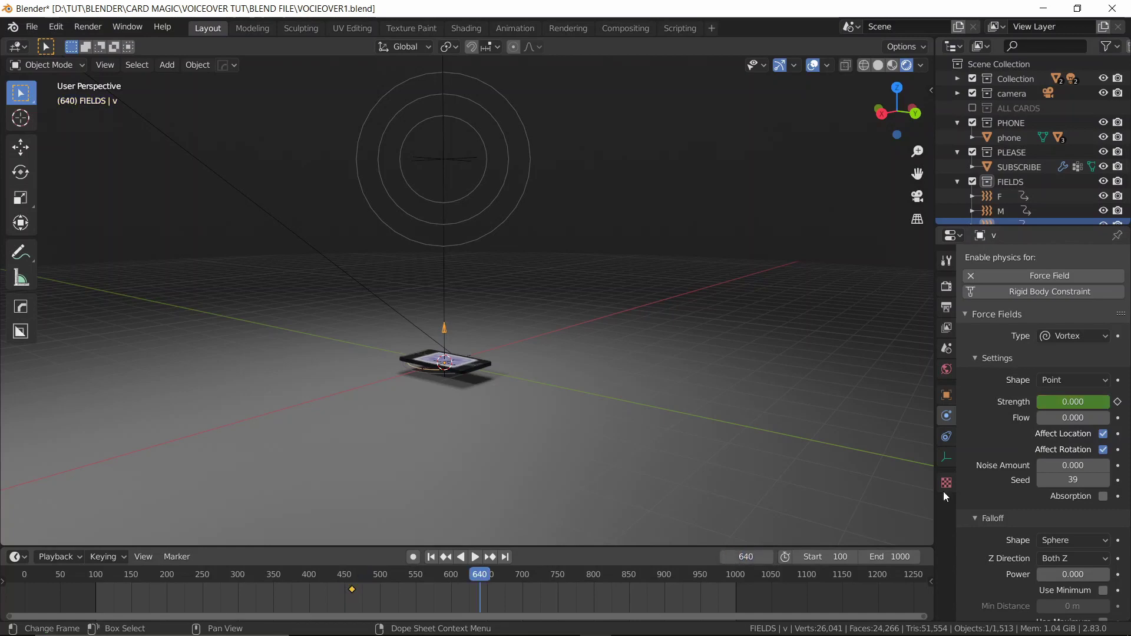
pyautogui.click(1055, 403)
pyautogui.write('0.0')
pyautogui.press('Return')
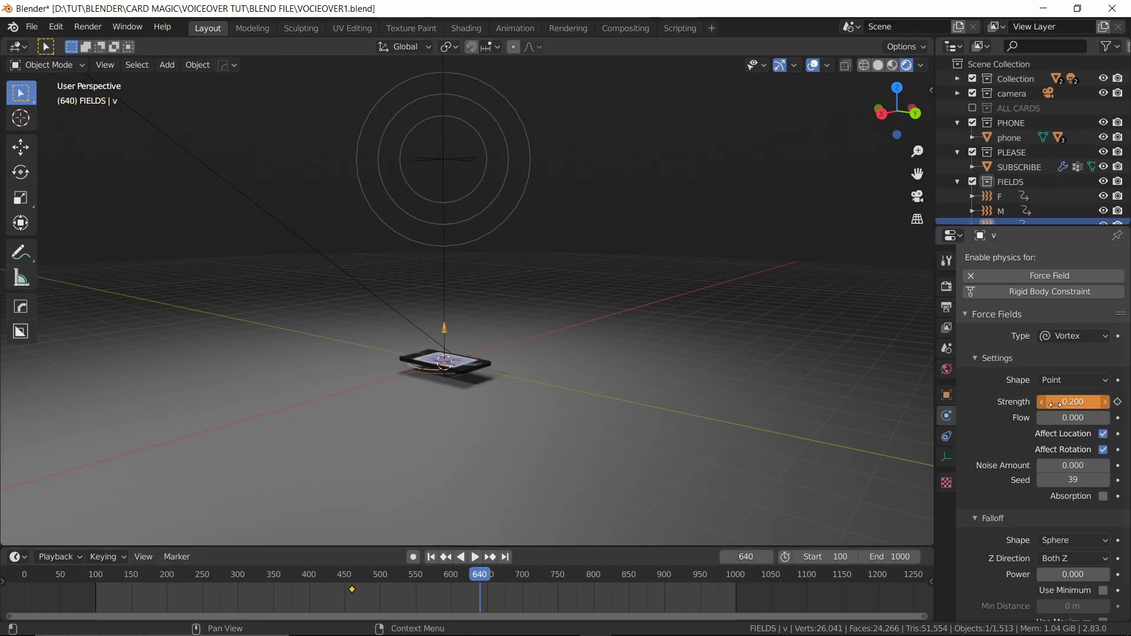
pyautogui.press('i')
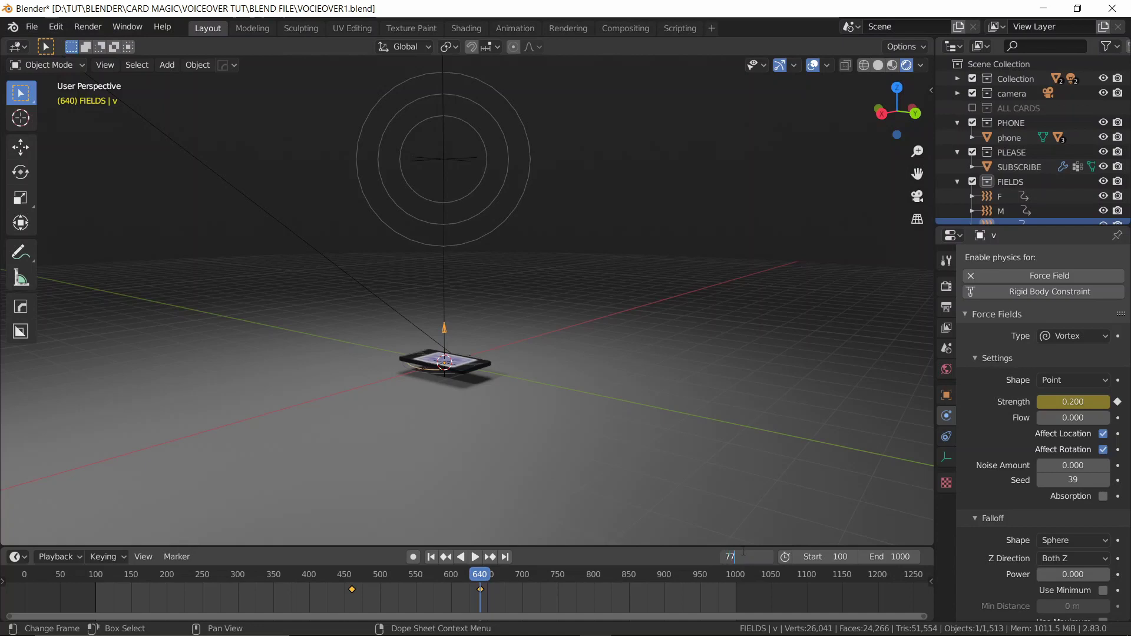
# Hold strength 0.2 with a key at frame 779, key 0 at frame 780, then rewind.
pyautogui.press('Return')
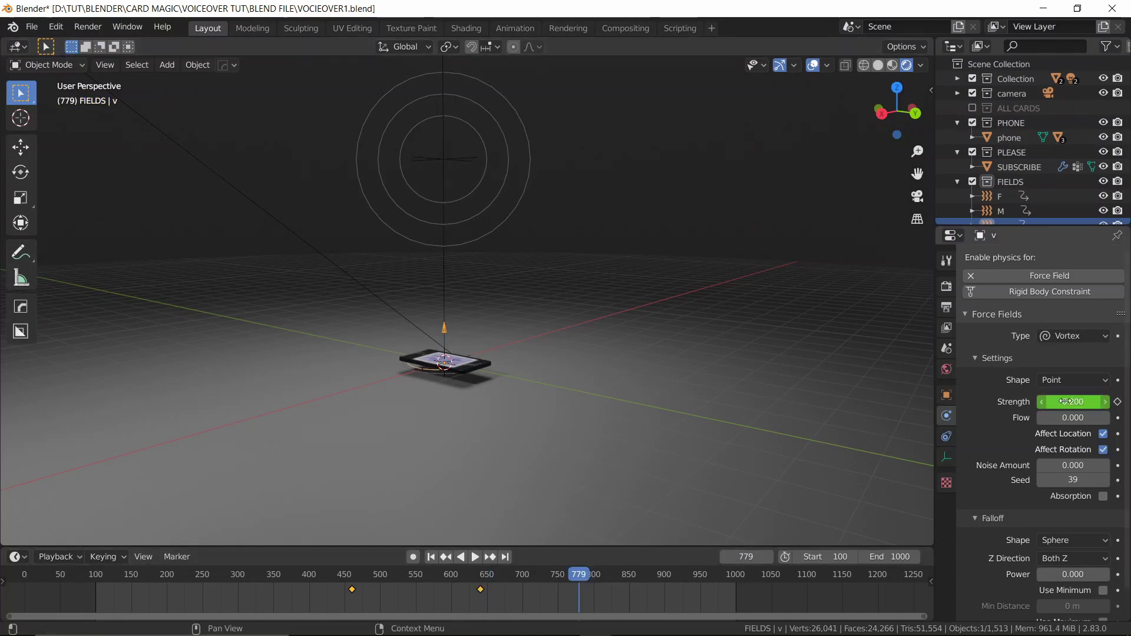
pyautogui.press('i')
pyautogui.press('Right')
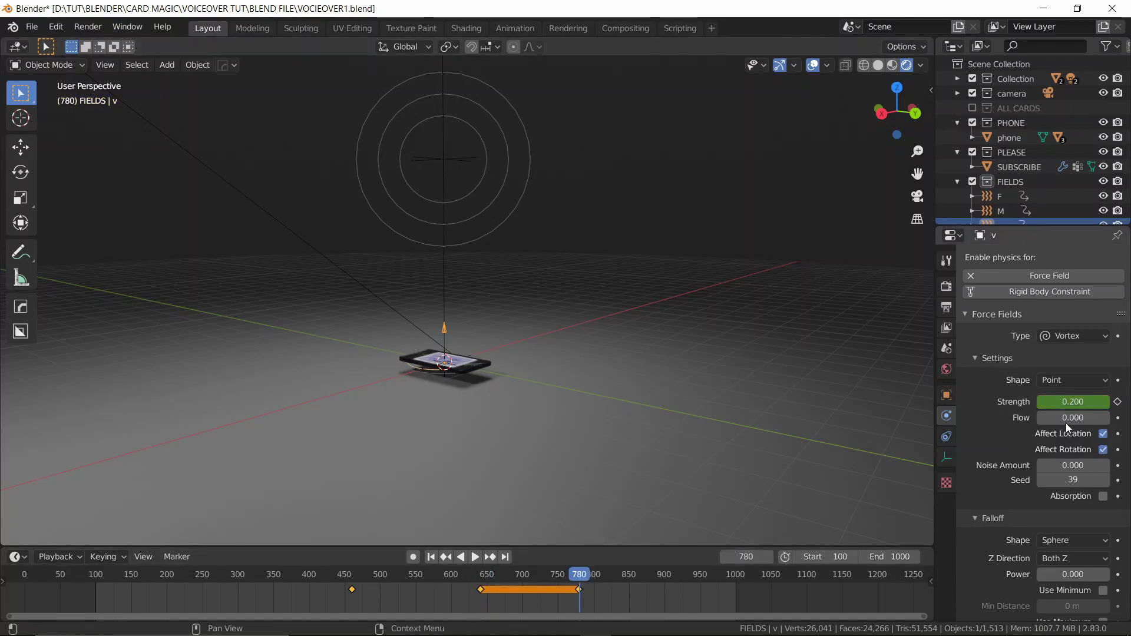
pyautogui.press('BackSpace')
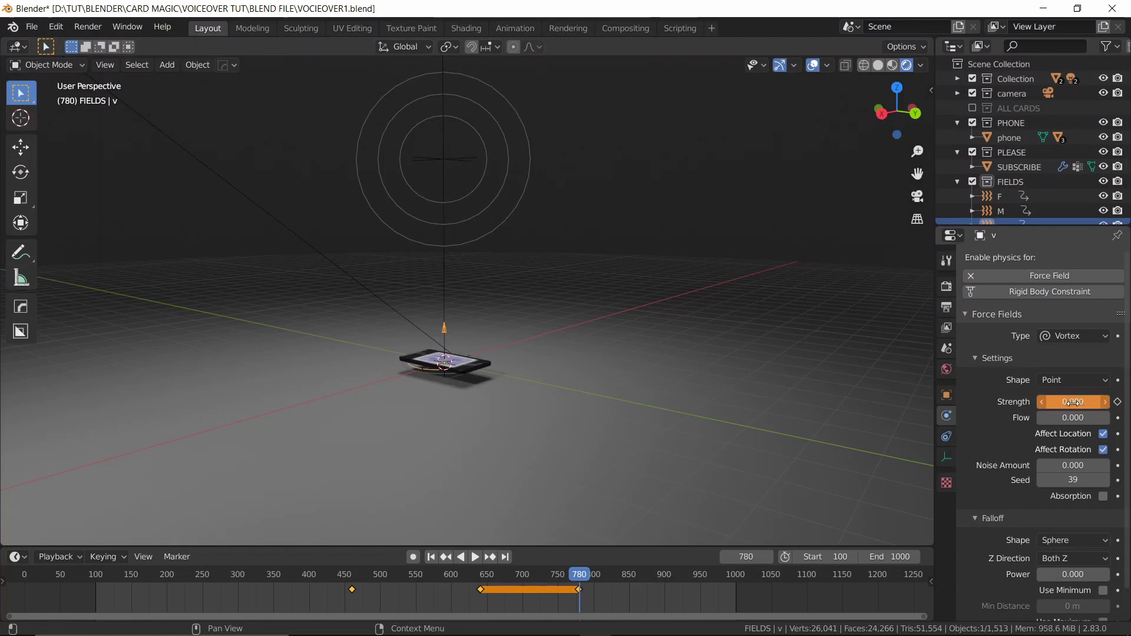
pyautogui.press('i')
pyautogui.hotkey('shift', 'Left')
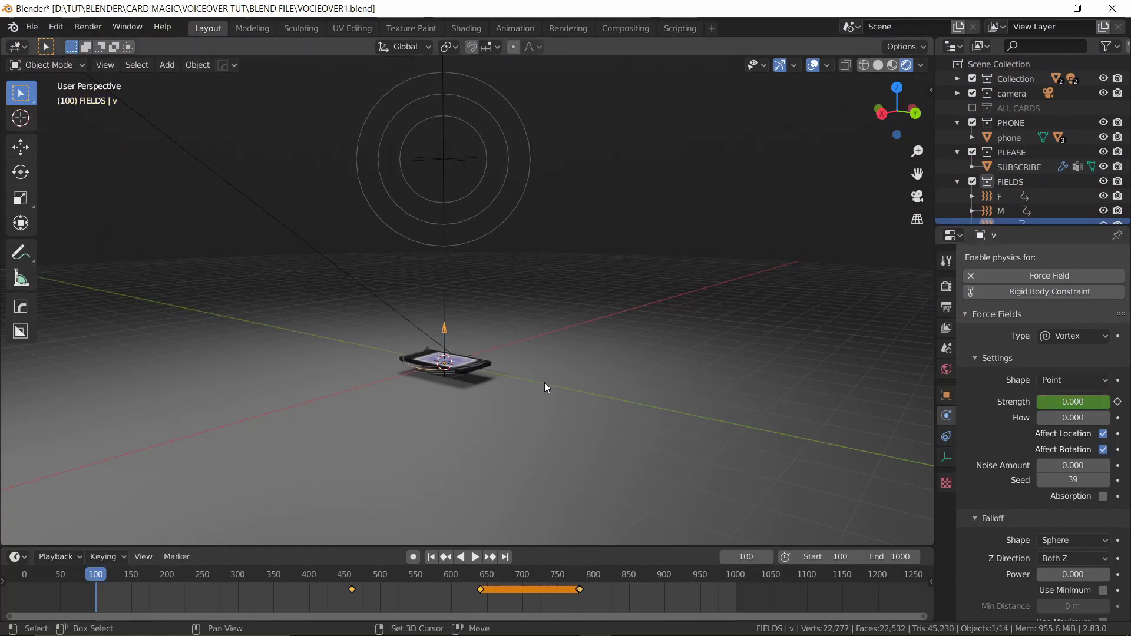
# Preview the vortex simulation, then keyframe its Flow at frame 460.
pyautogui.press('space')
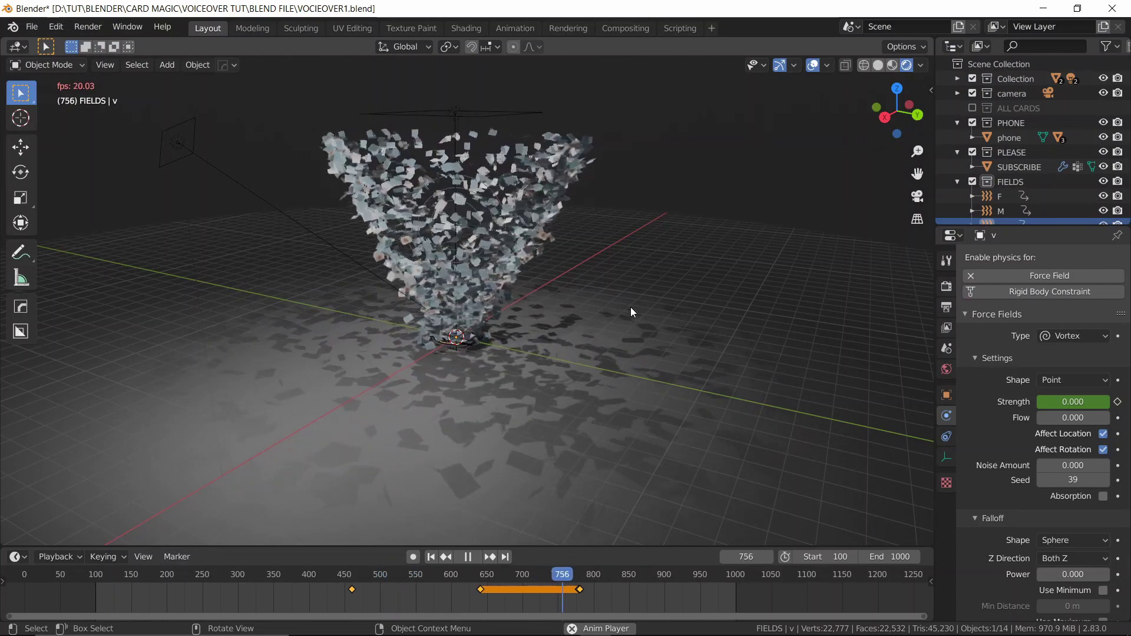
pyautogui.press('space')
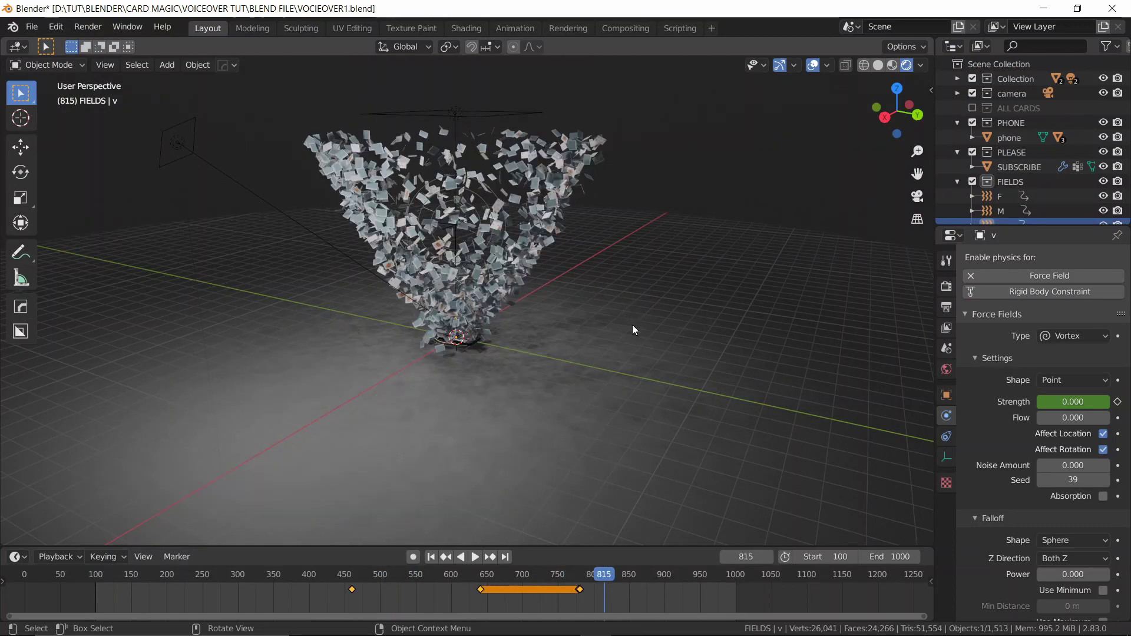
pyautogui.press('Down')
pyautogui.press('Down')
pyautogui.press('Down')
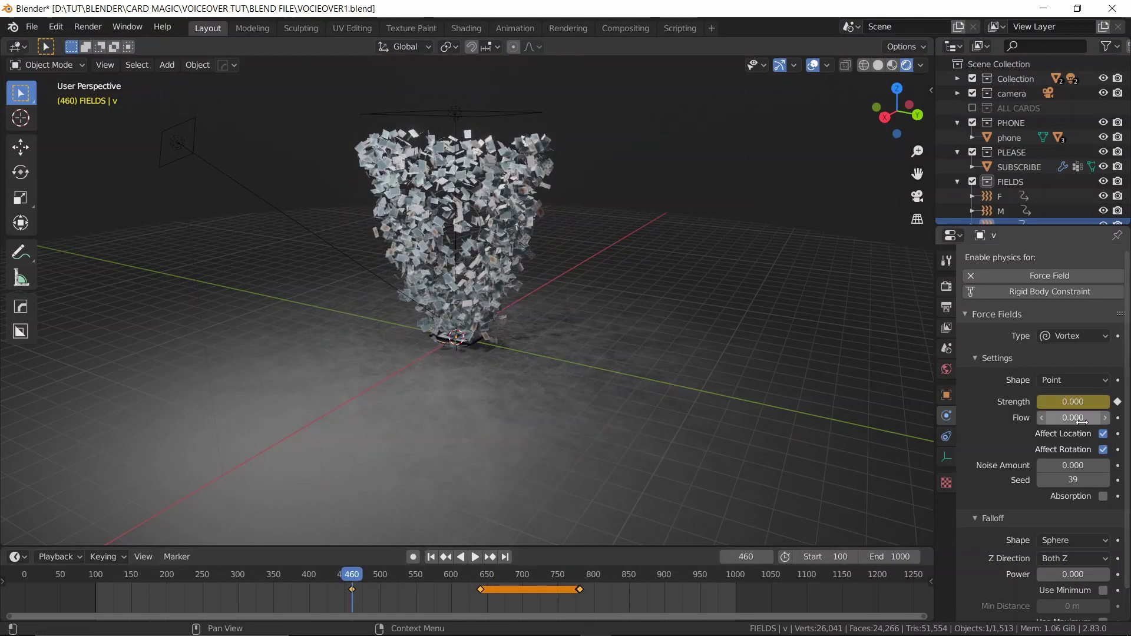
pyautogui.press('i')
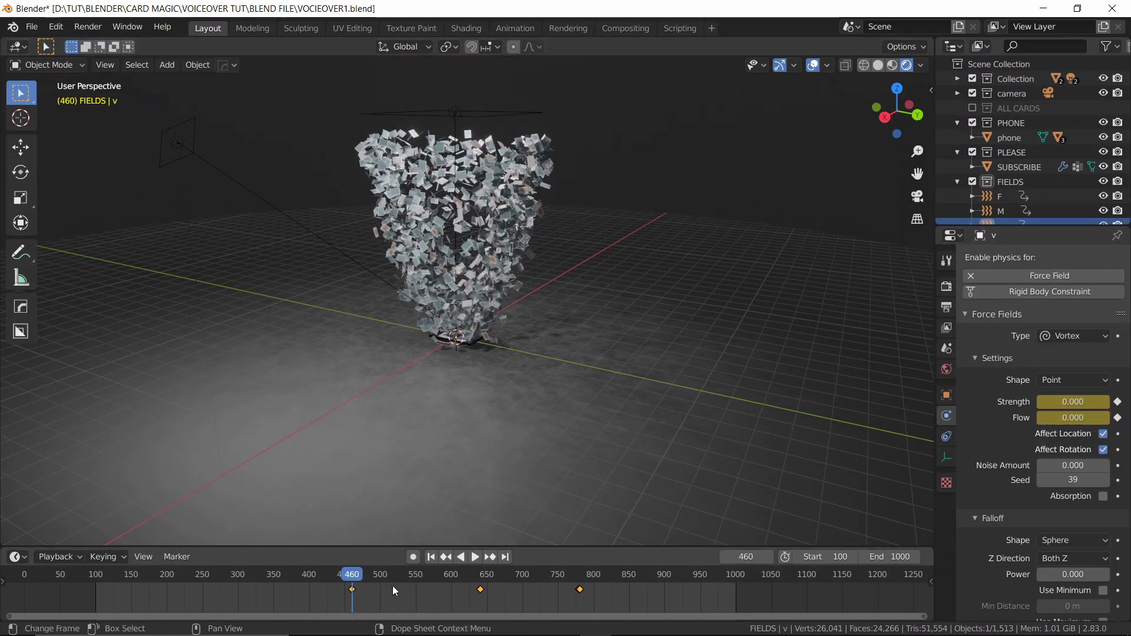
# Keyframe the vortex Flow at 1 on frame 461 and replay from the start.
pyautogui.press('Right')
pyautogui.click(1079, 418)
pyautogui.write('0.0')
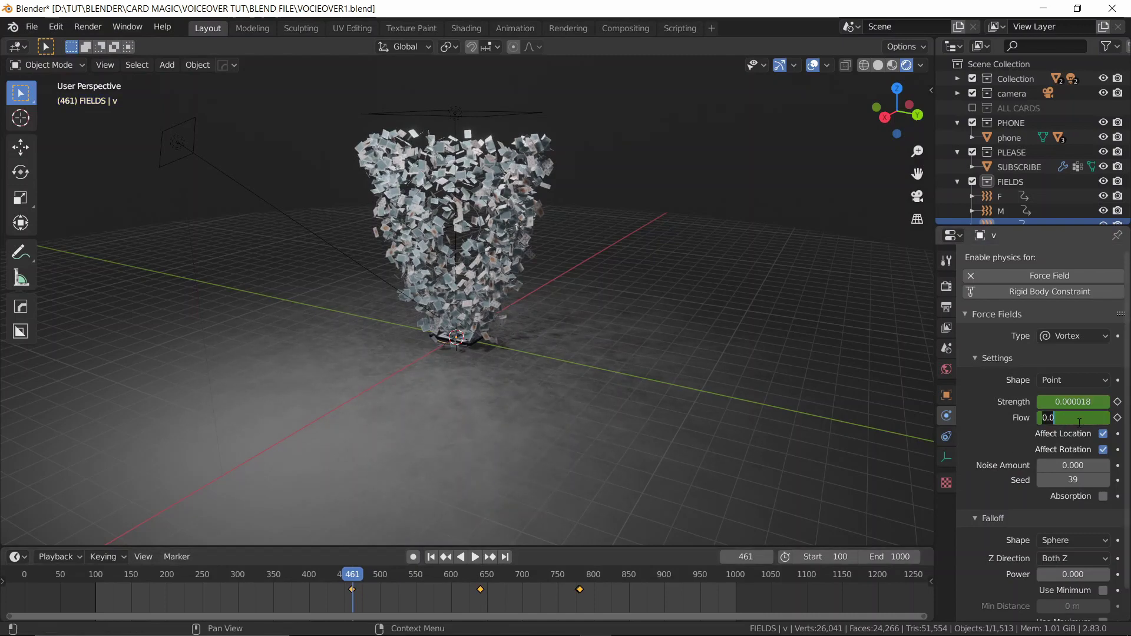
pyautogui.press('Return')
pyautogui.press('i')
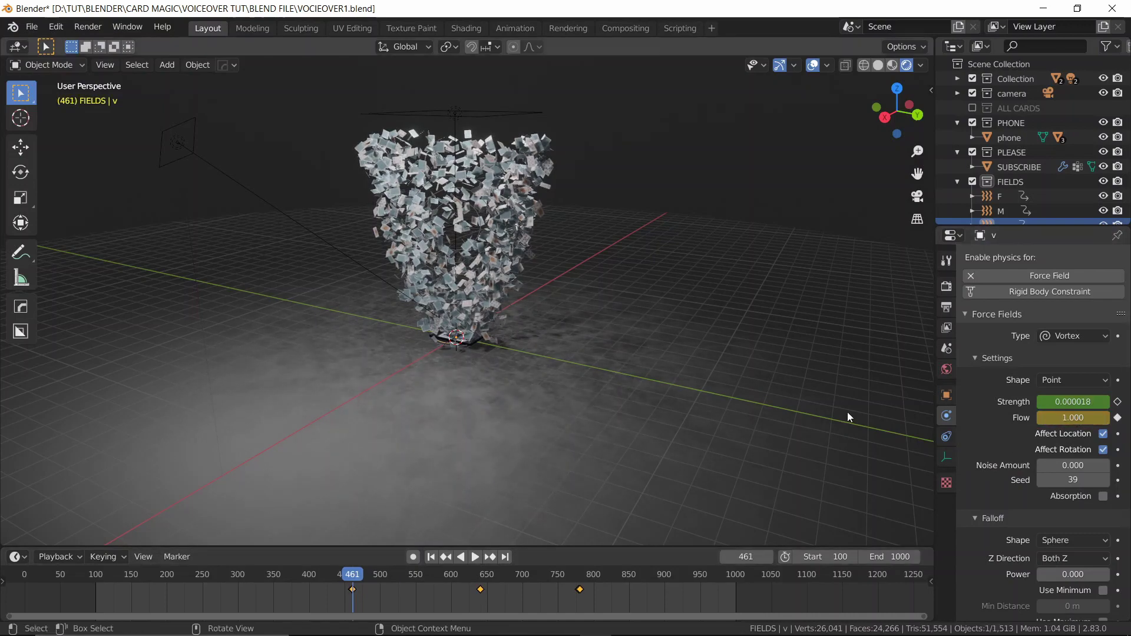
pyautogui.hotkey('shift', 'Left')
pyautogui.press('space')
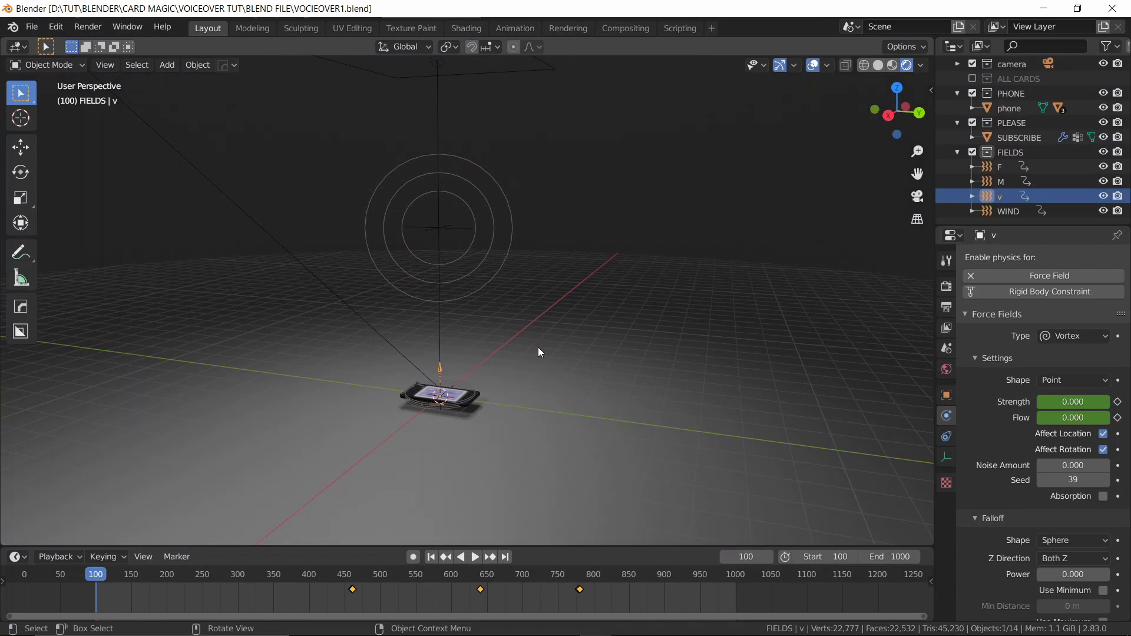
# Add a Turbulence force field with strength 10 and preview the cards.
pyautogui.keyDown('shift'); pyautogui.moveTo(538, 348); pyautogui.dragTo(536, 320, button='middle'); pyautogui.keyUp('shift')
pyautogui.hotkey('shift', 'a')
pyautogui.moveTo(539, 335)
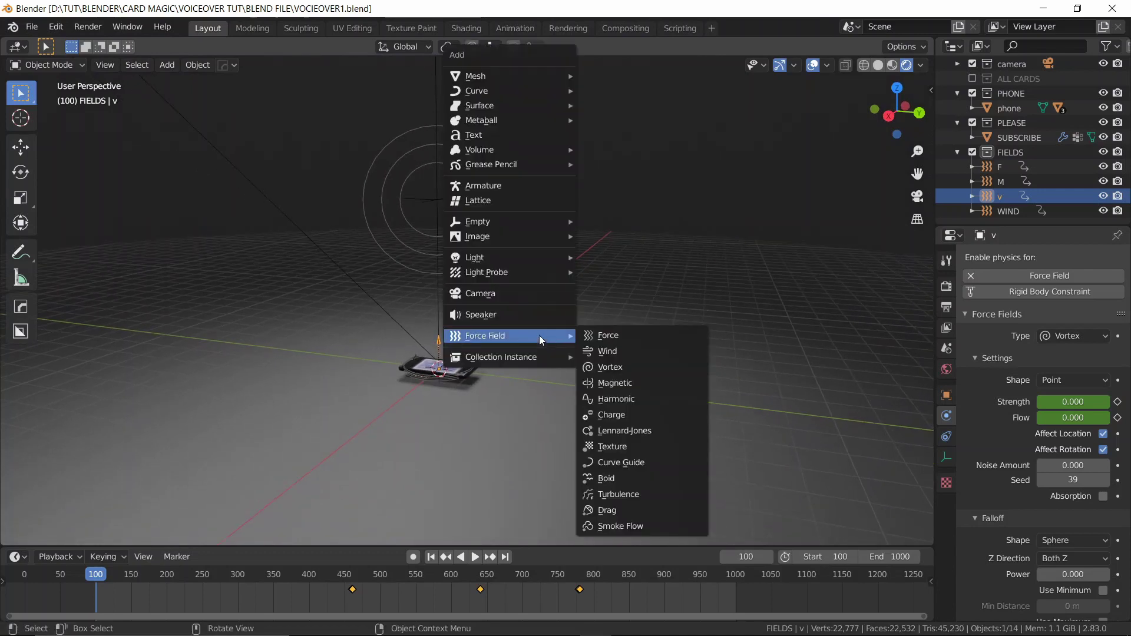
pyautogui.click(610, 495)
pyautogui.click(1061, 402)
pyautogui.write('10')
pyautogui.press('Return')
pyautogui.press('space')
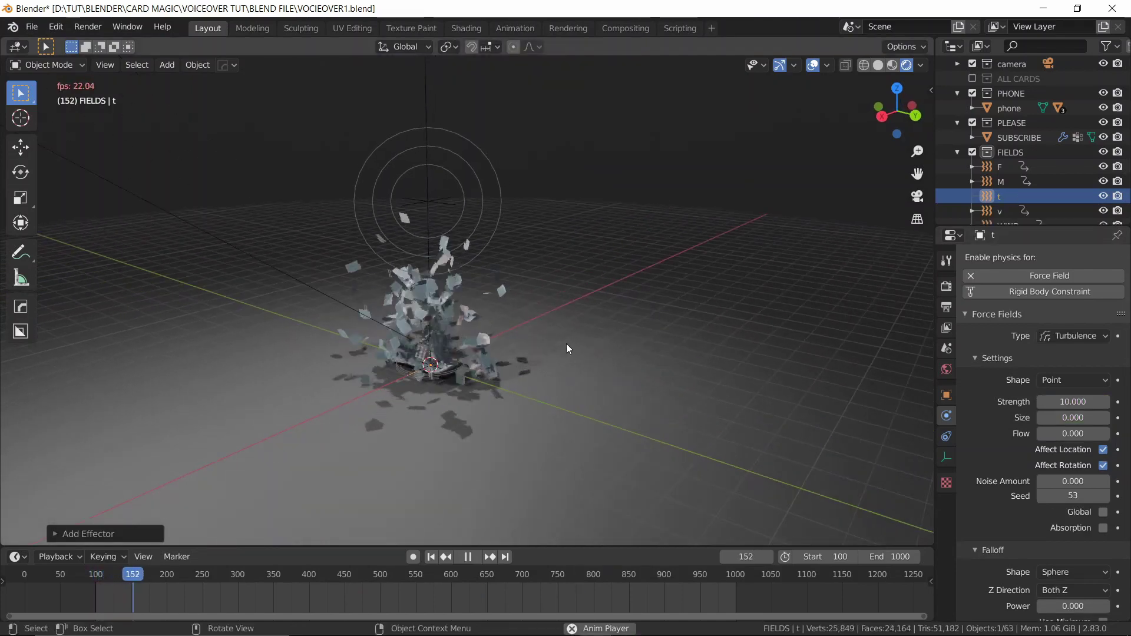
pyautogui.moveTo(619, 306)
pyautogui.mouseDown(button='middle')
pyautogui.moveTo(580, 298)
pyautogui.moveTo(627, 298)
pyautogui.mouseUp(button='middle')
pyautogui.press('Escape')
# Keyframe Turbulence strength 0 at frame 460 and 0.5 at frame 461.
pyautogui.click(745, 555)
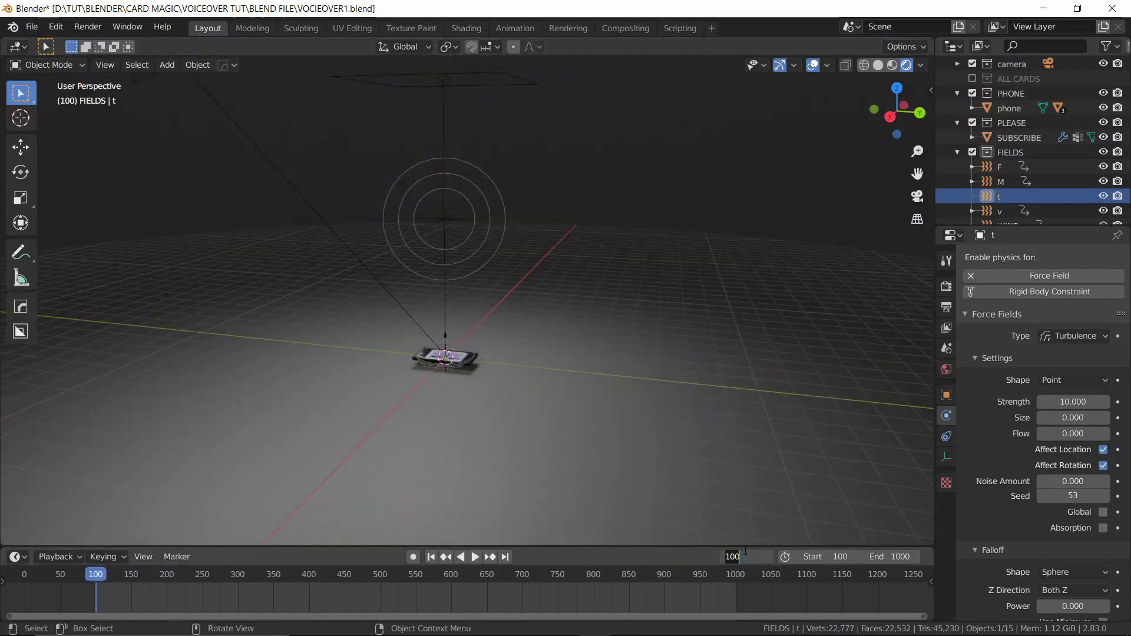
pyautogui.press('Return')
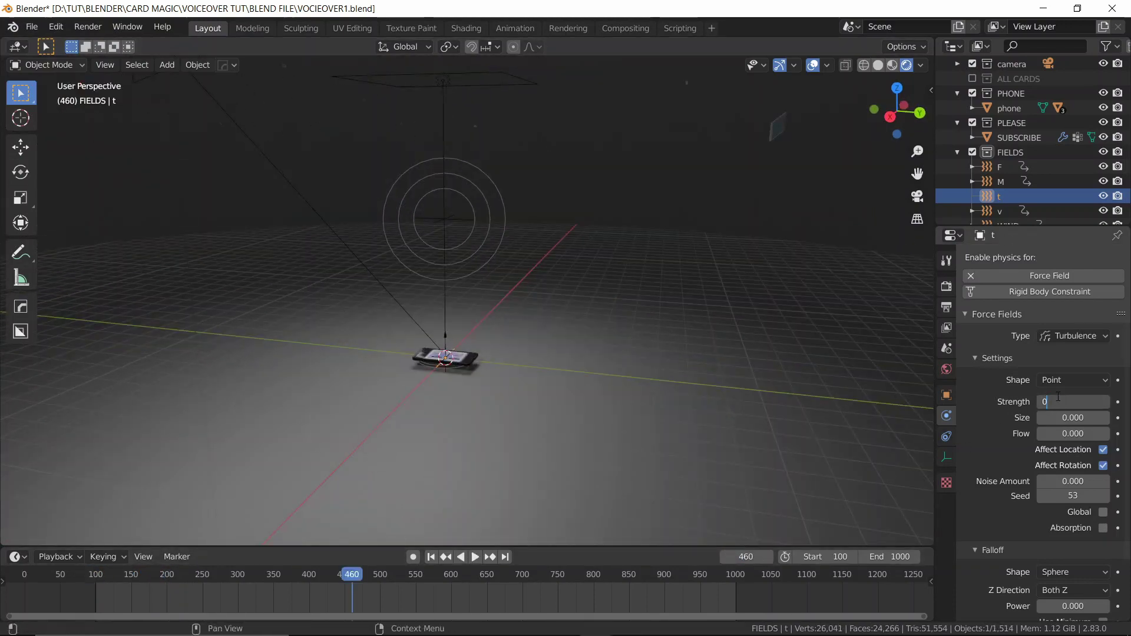
pyautogui.press('i')
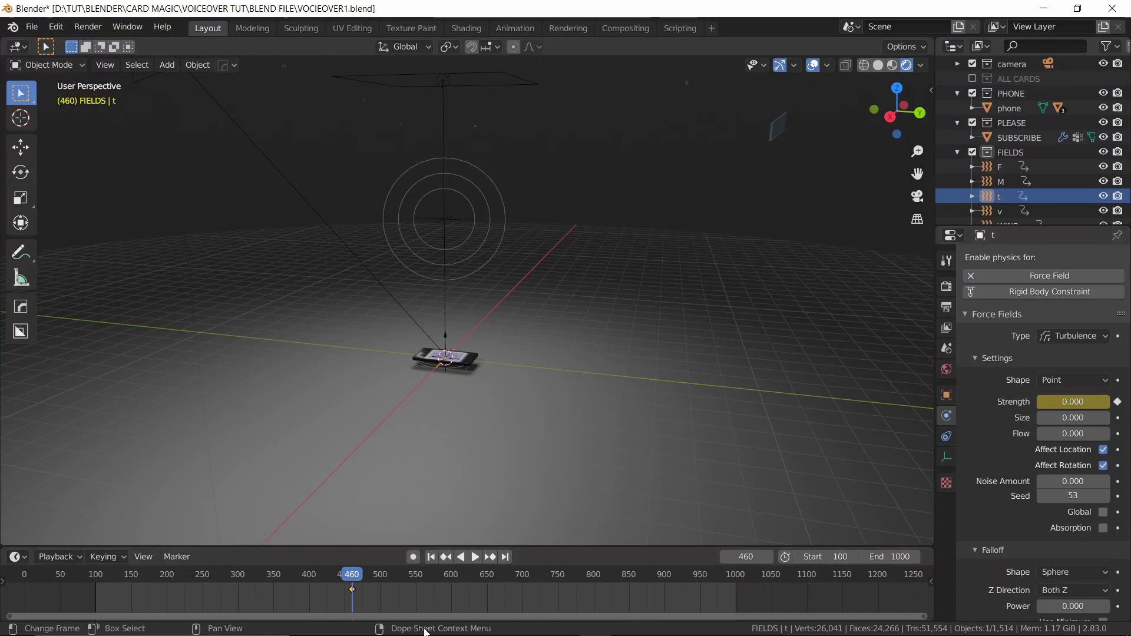
pyautogui.press('Right')
pyautogui.click(1072, 401)
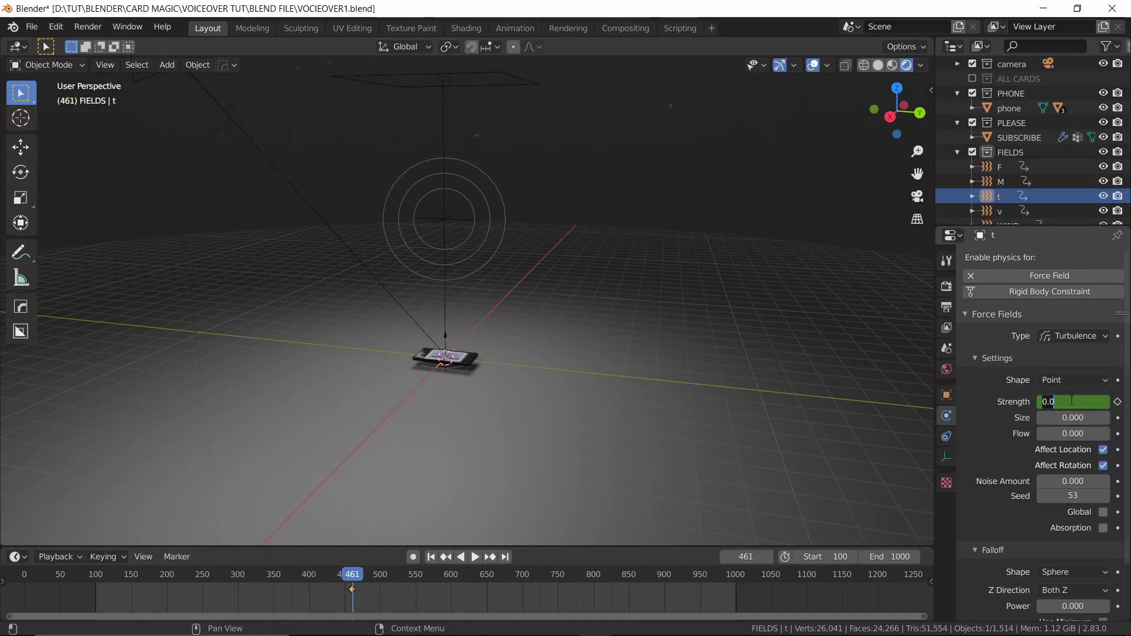
pyautogui.write('0.5')
pyautogui.press('Return')
pyautogui.press('i')
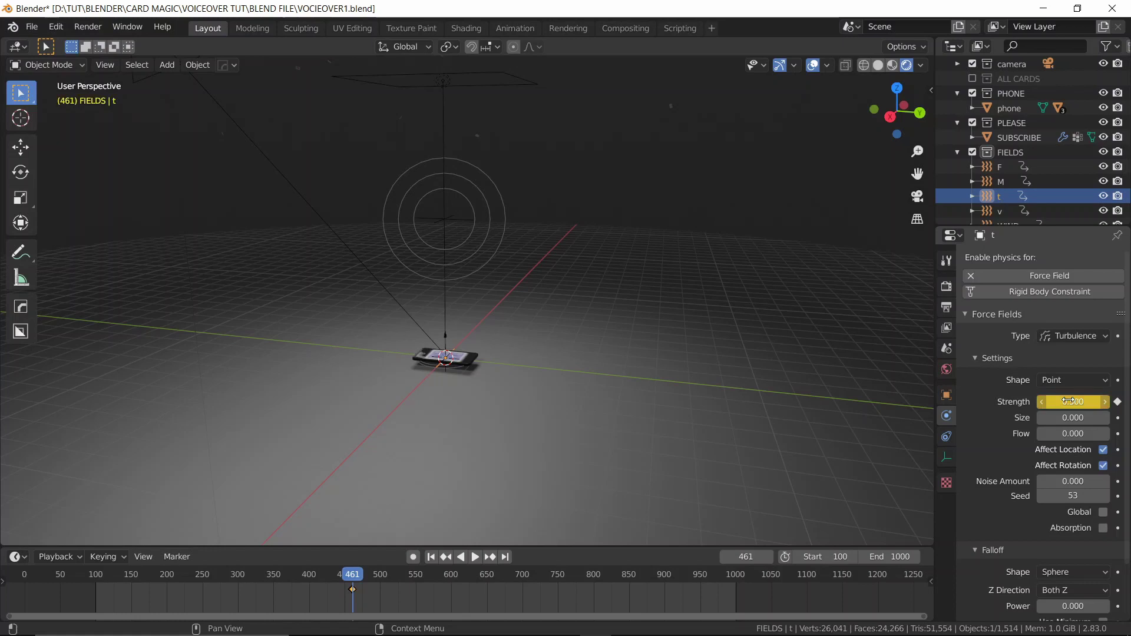
# Hold strength 0.5 with a key at frame 779, then key 0 at frame 780.
pyautogui.click(739, 557)
pyautogui.press('Return')
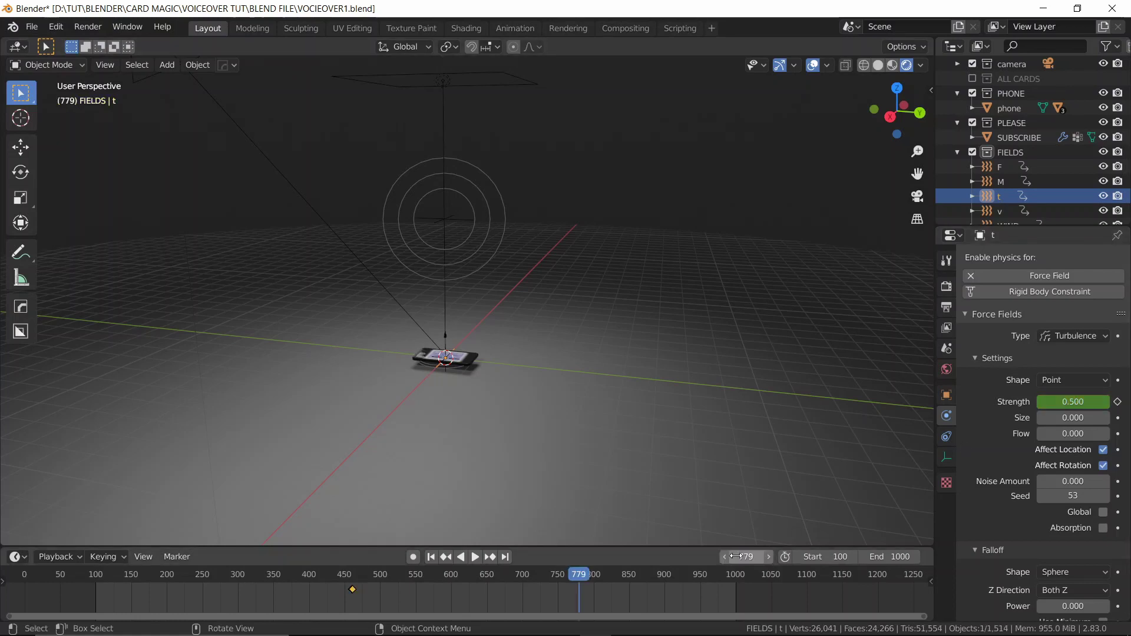
pyautogui.press('i')
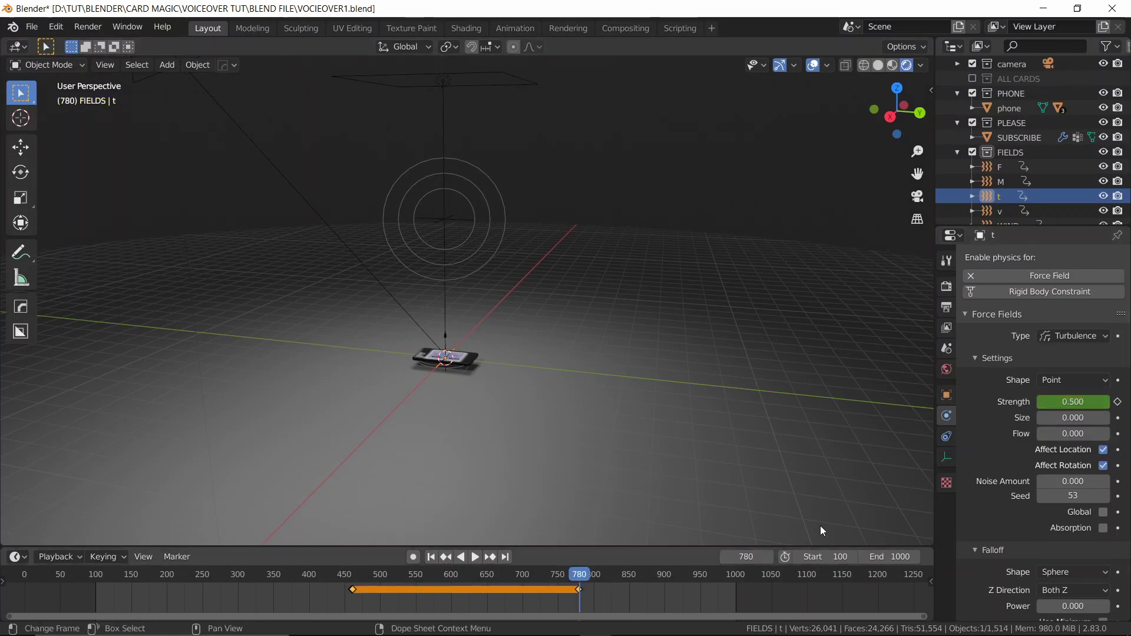
pyautogui.click(1068, 401)
pyautogui.write('0')
pyautogui.press('Return')
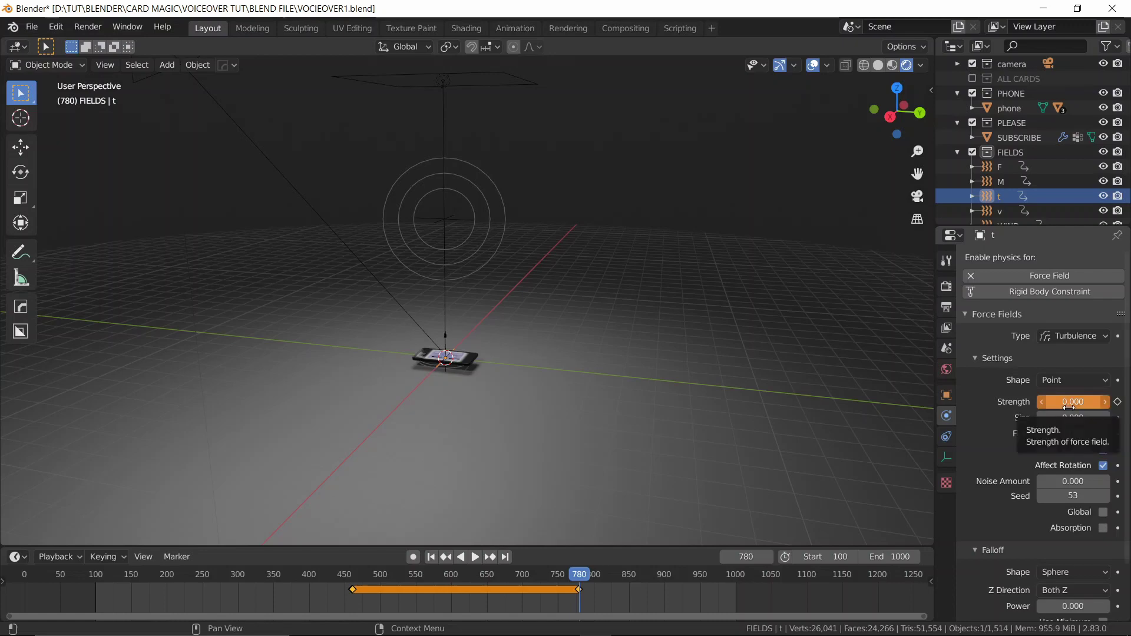
pyautogui.press('i')
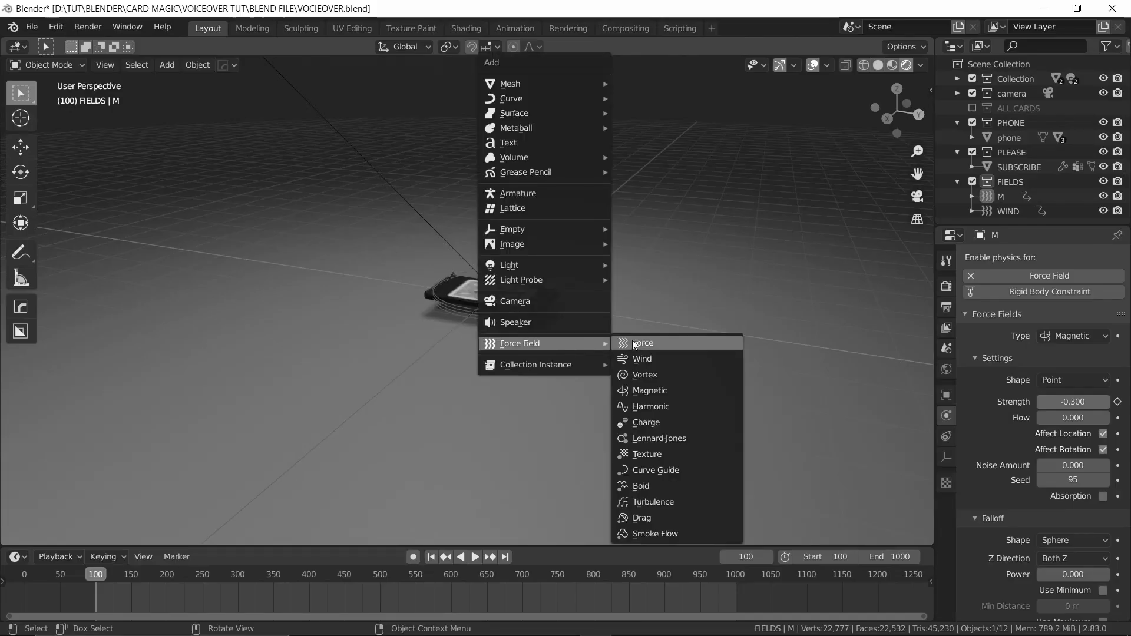
# Add a Force field at the phone named F with strength 10.
pyautogui.click(632, 341)
pyautogui.press('F2')
pyautogui.write('F')
pyautogui.press('Return')
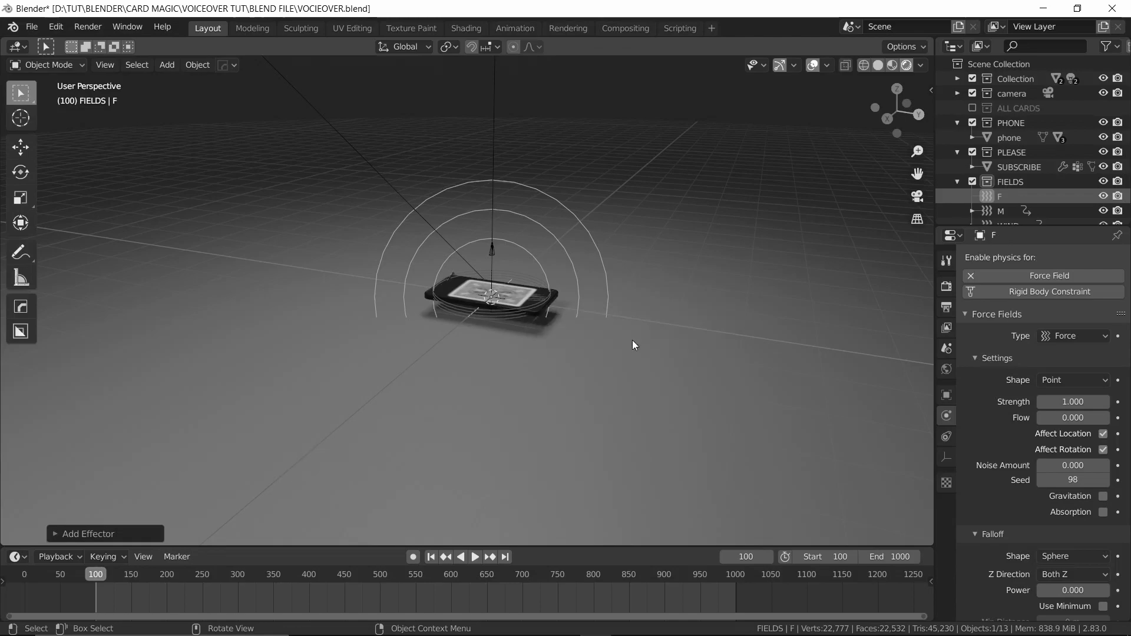
pyautogui.click(1073, 401)
pyautogui.write('10')
pyautogui.press('Return')
# Play the simulation to preview the card blast, then rewind to the start.
pyautogui.press('space')
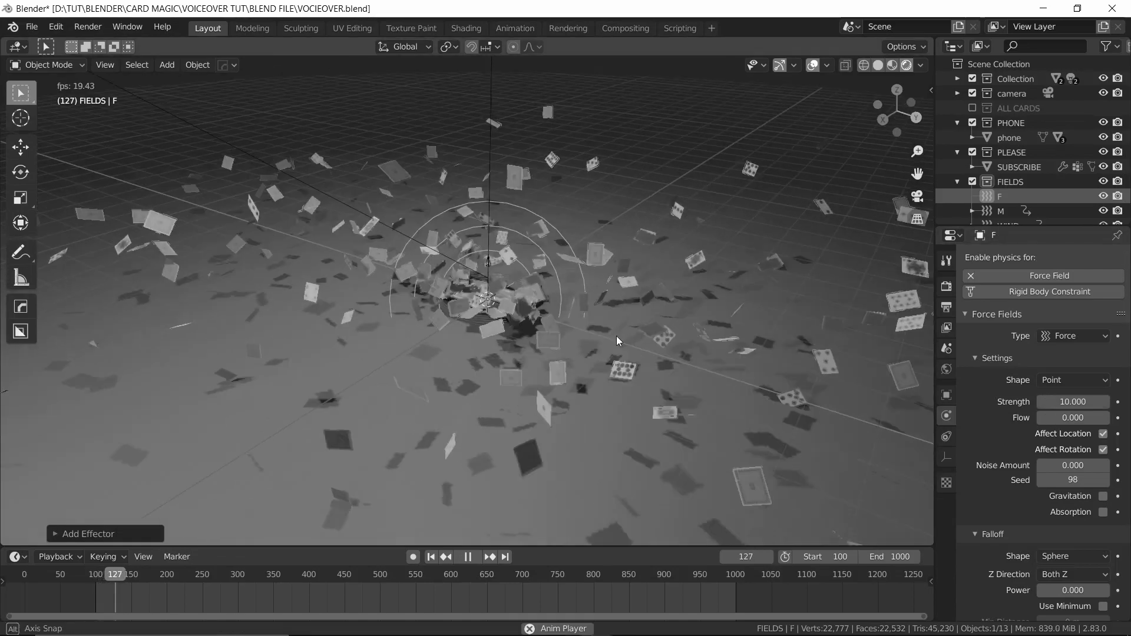
pyautogui.moveTo(609, 305); pyautogui.dragTo(642, 314, button='middle')
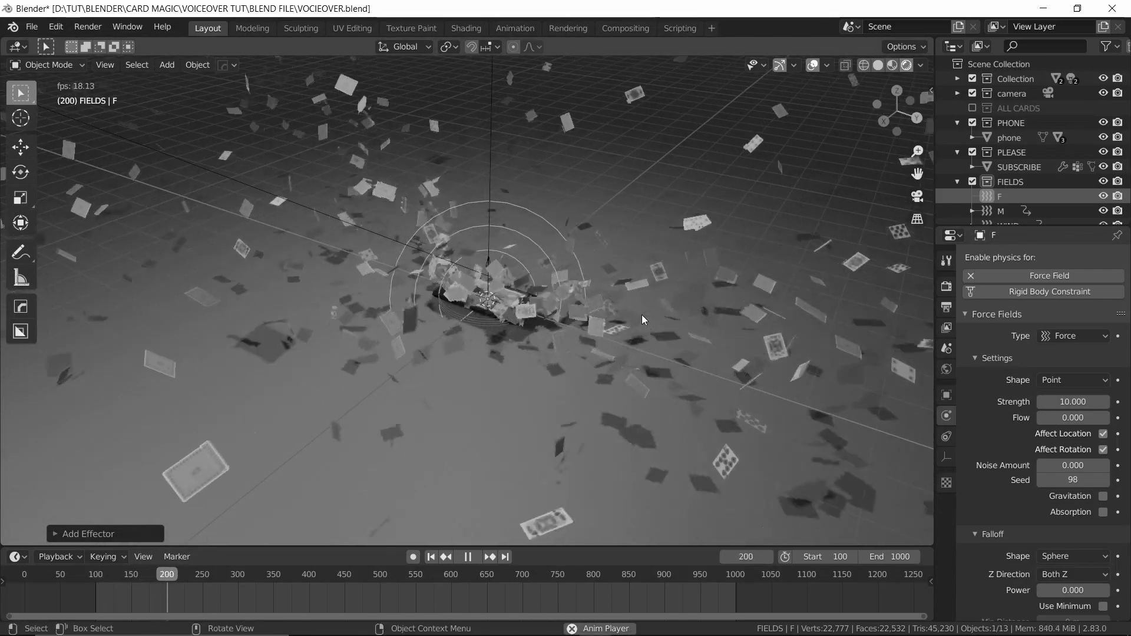
pyautogui.press('space')
pyautogui.hotkey('shift', 'Left')
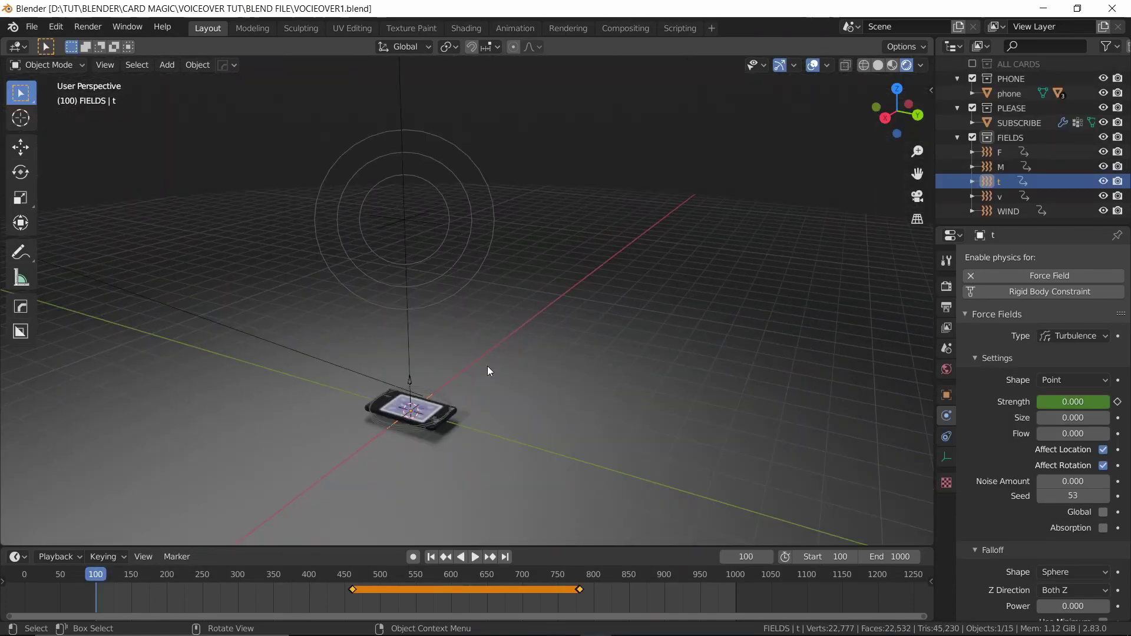
# Add a plain Force field and name it 'force shrink'.
pyautogui.moveTo(553, 302); pyautogui.dragTo(596, 302, button='middle')
pyautogui.hotkey('shift', 'a')
pyautogui.moveTo(614, 319)
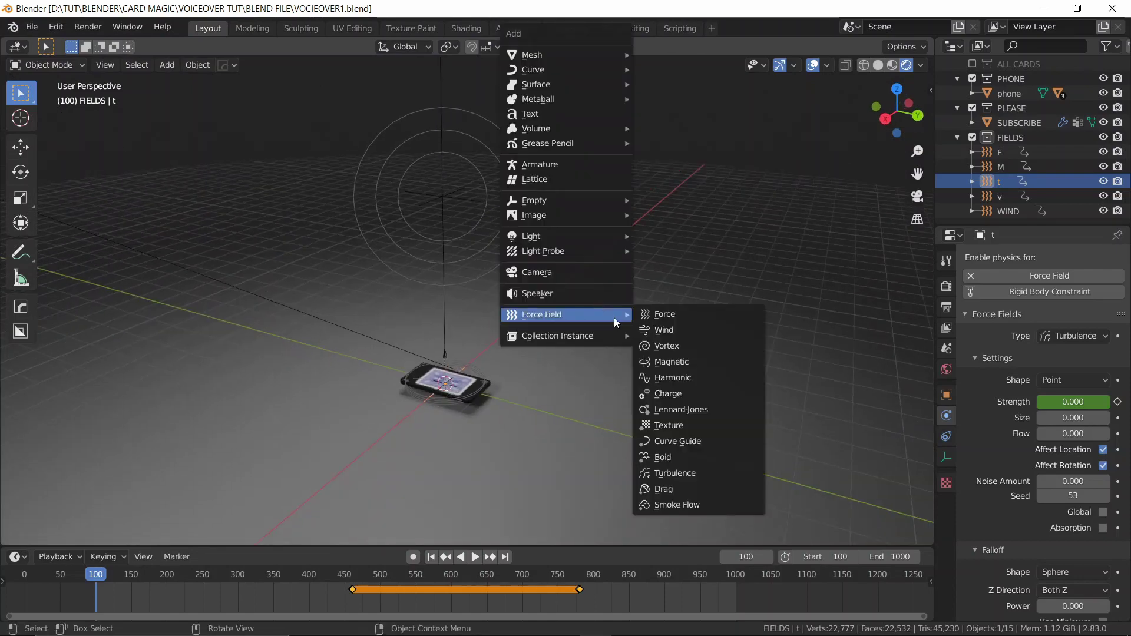
pyautogui.click(667, 318)
pyautogui.press('F2')
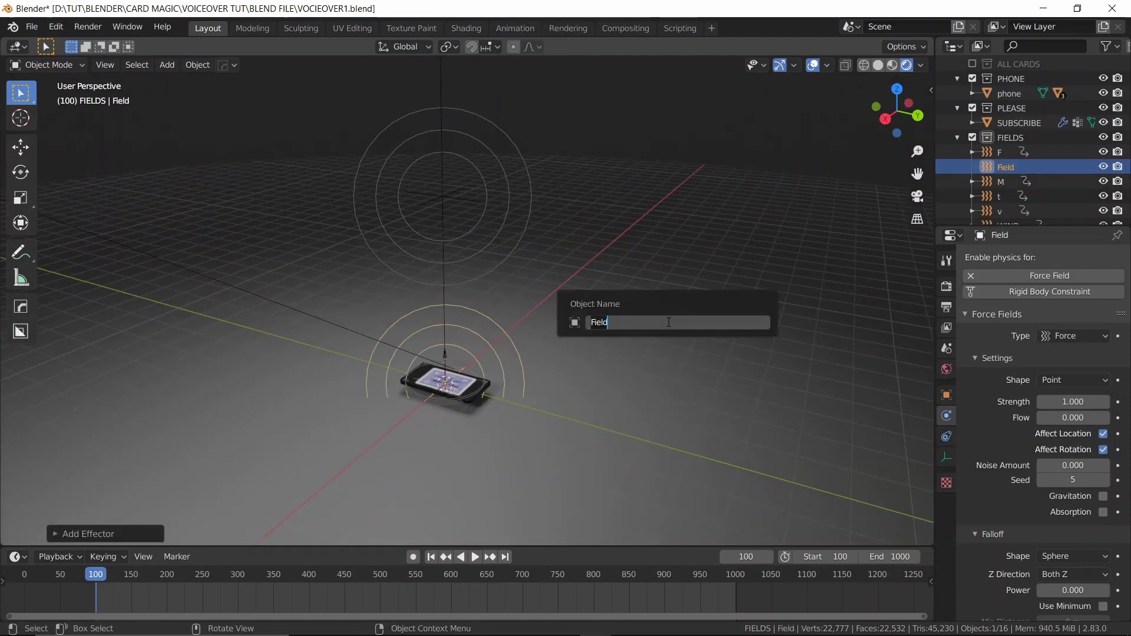
pyautogui.write('force shrink')
pyautogui.press('Return')
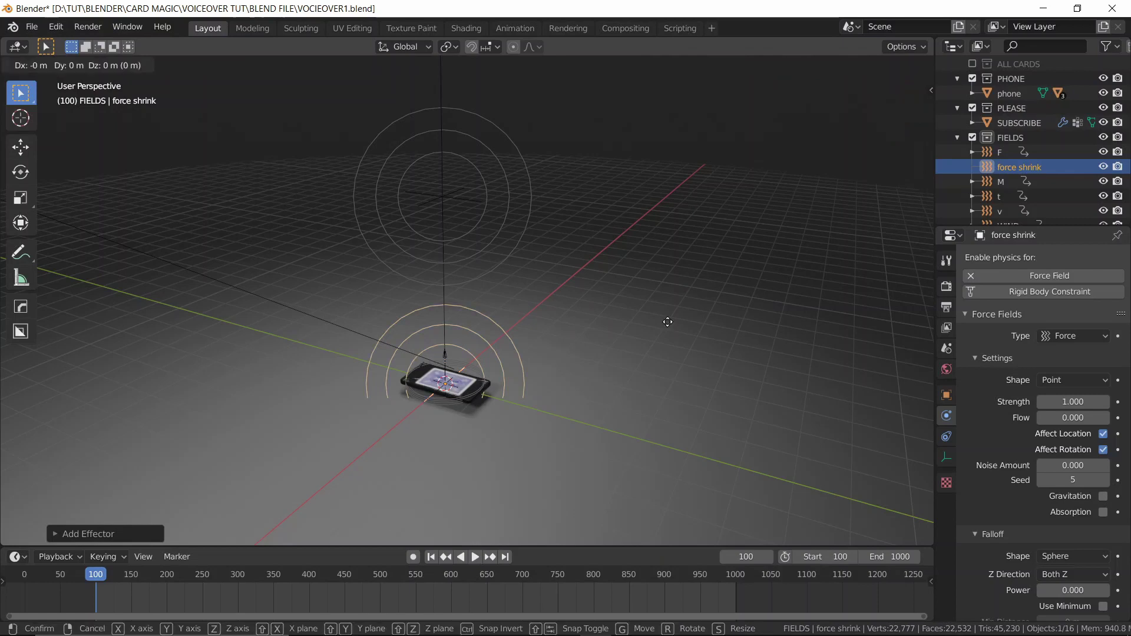
# Raise the force field straight up along Z, high above the phone.
pyautogui.press('g')
pyautogui.press('z')
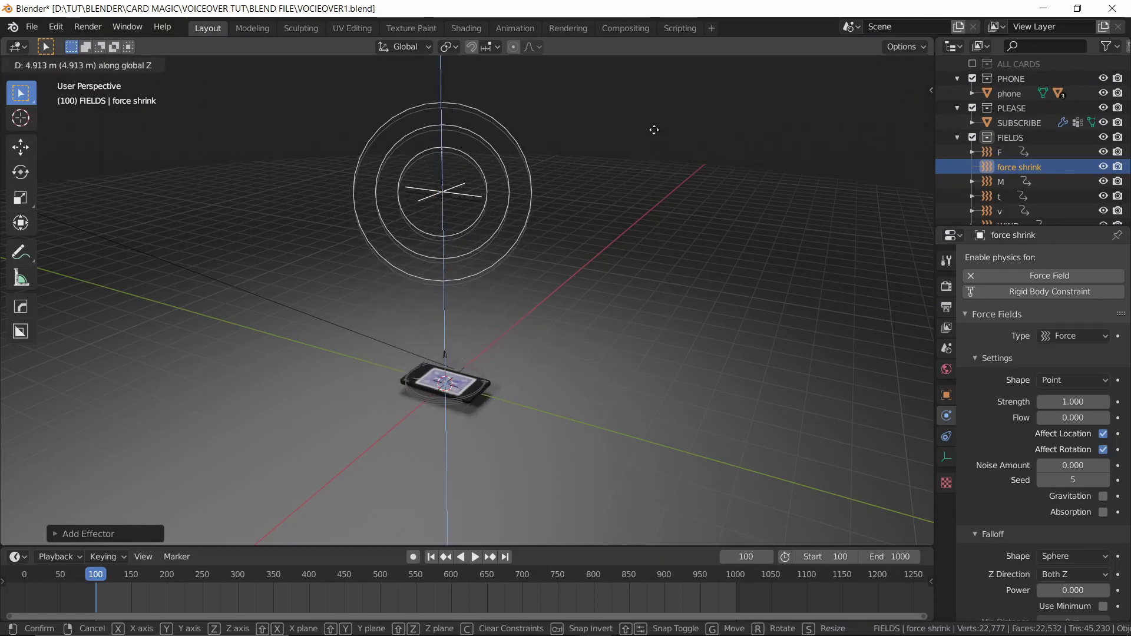
pyautogui.click(655, 151)
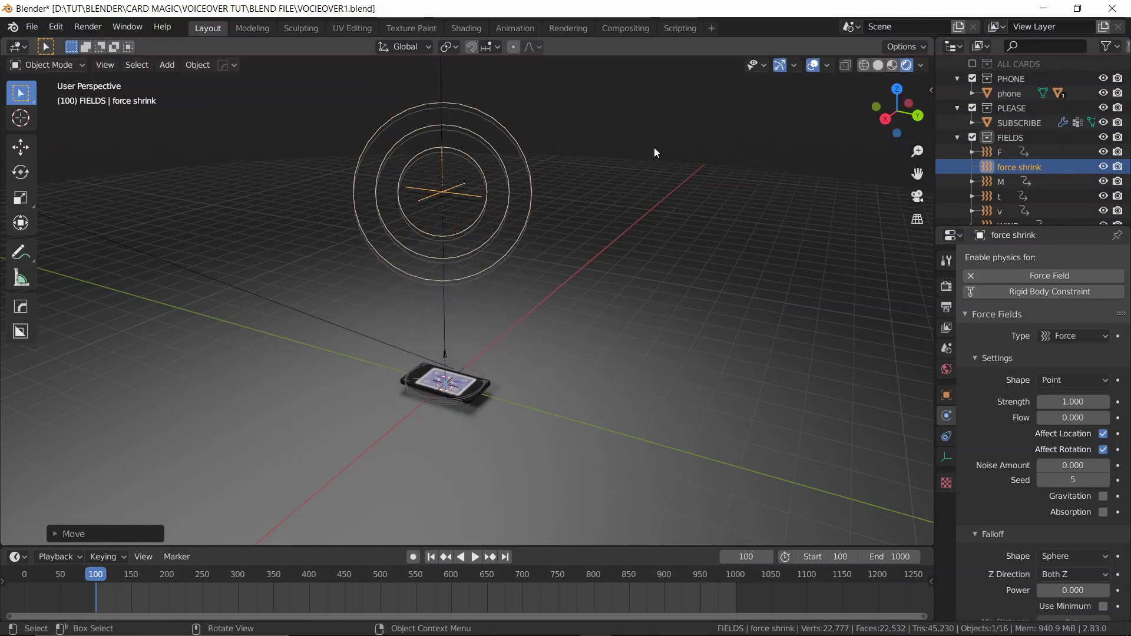
# Keyframe the field's Strength at 0 on frame 839.
pyautogui.click(751, 558)
pyautogui.write('839')
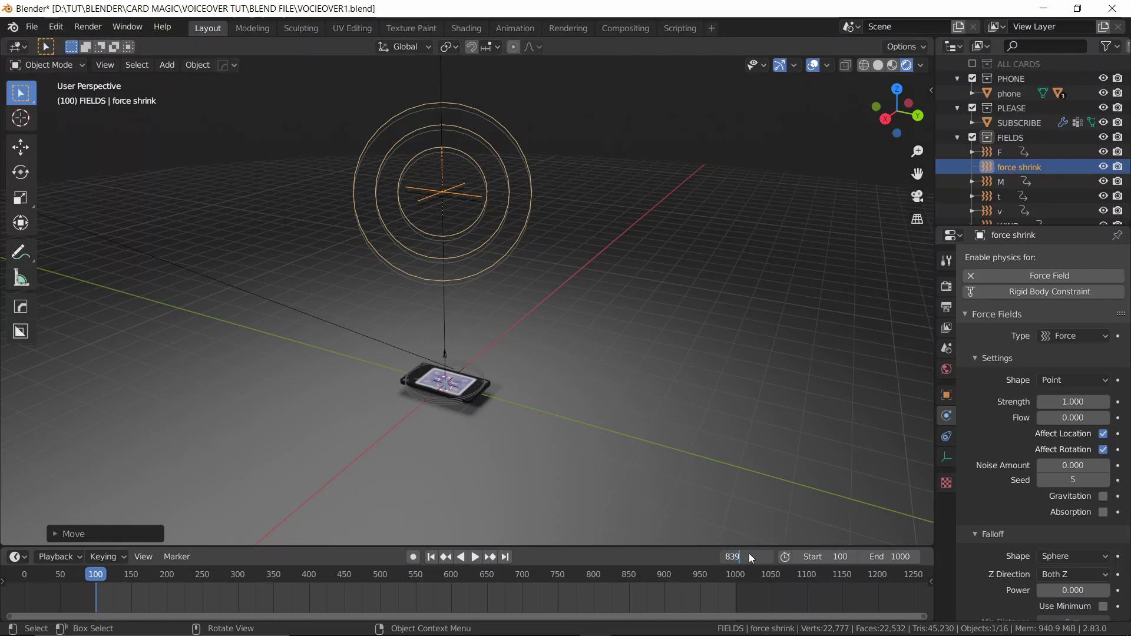
pyautogui.press('Return')
pyautogui.click(1078, 403)
pyautogui.write('0')
pyautogui.press('Return')
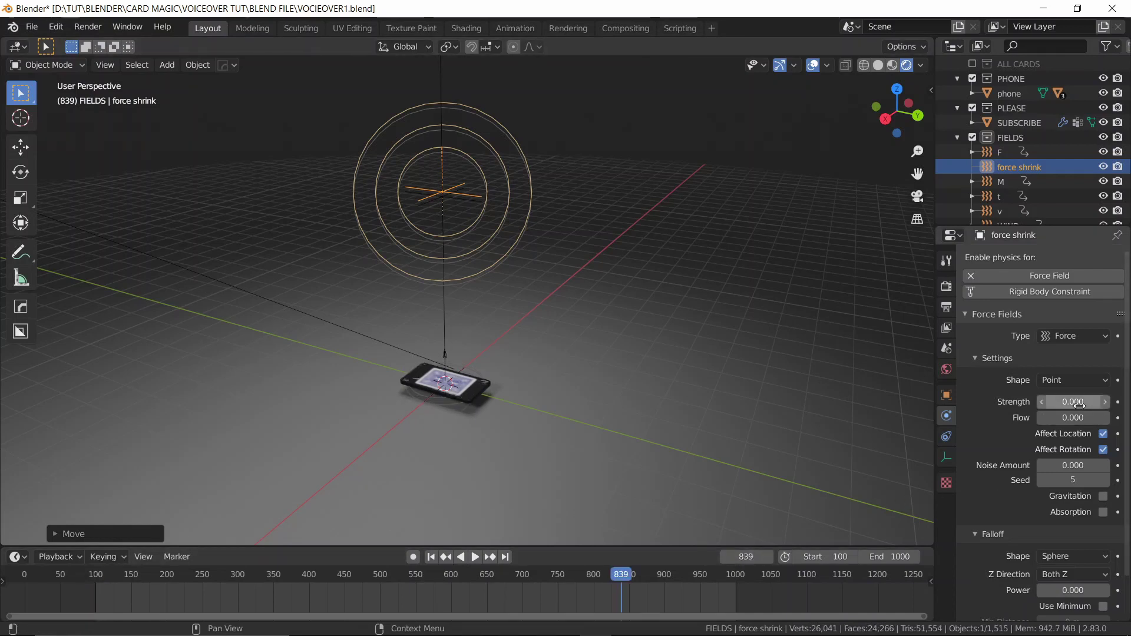
pyautogui.press('i')
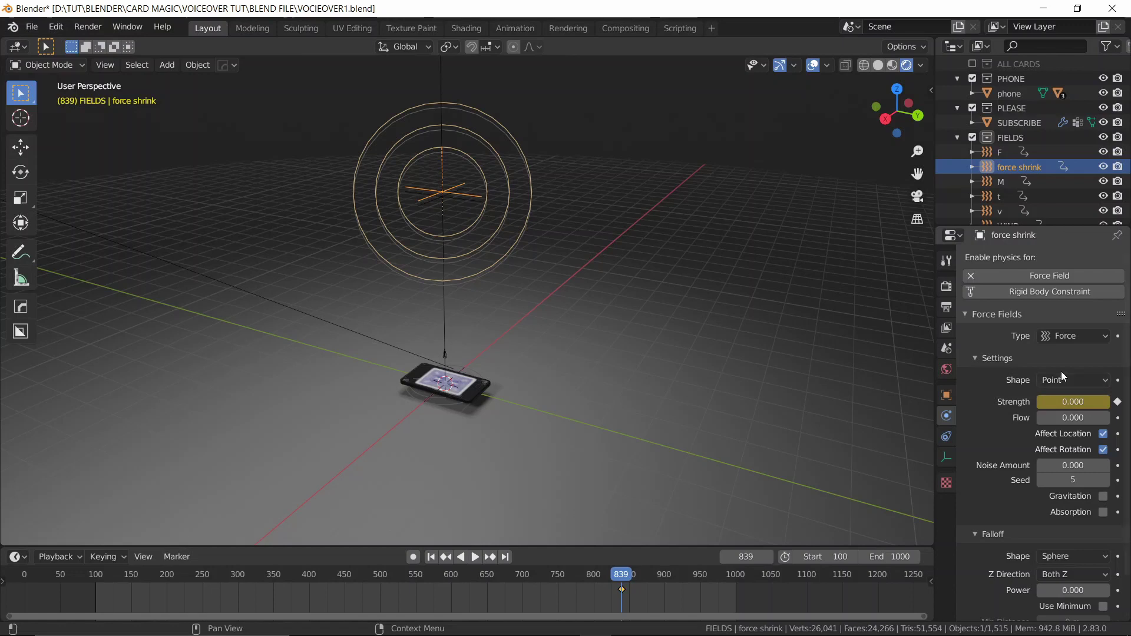
# Advance ten frames to 849 and bring the force field into view.
pyautogui.click(744, 555)
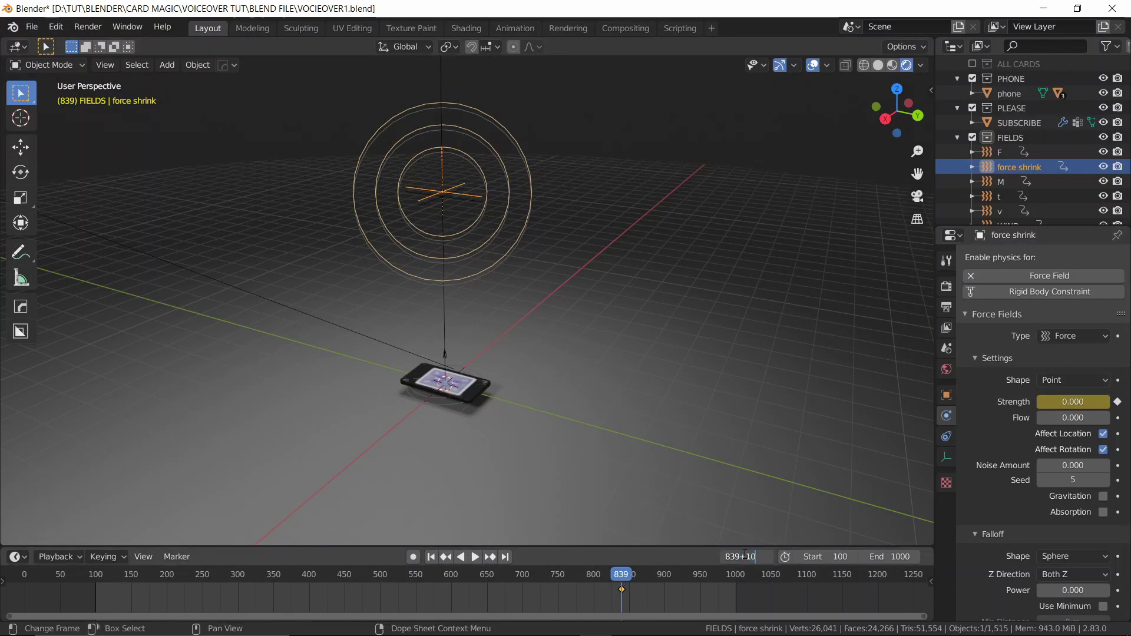
pyautogui.write('+10')
pyautogui.press('Return')
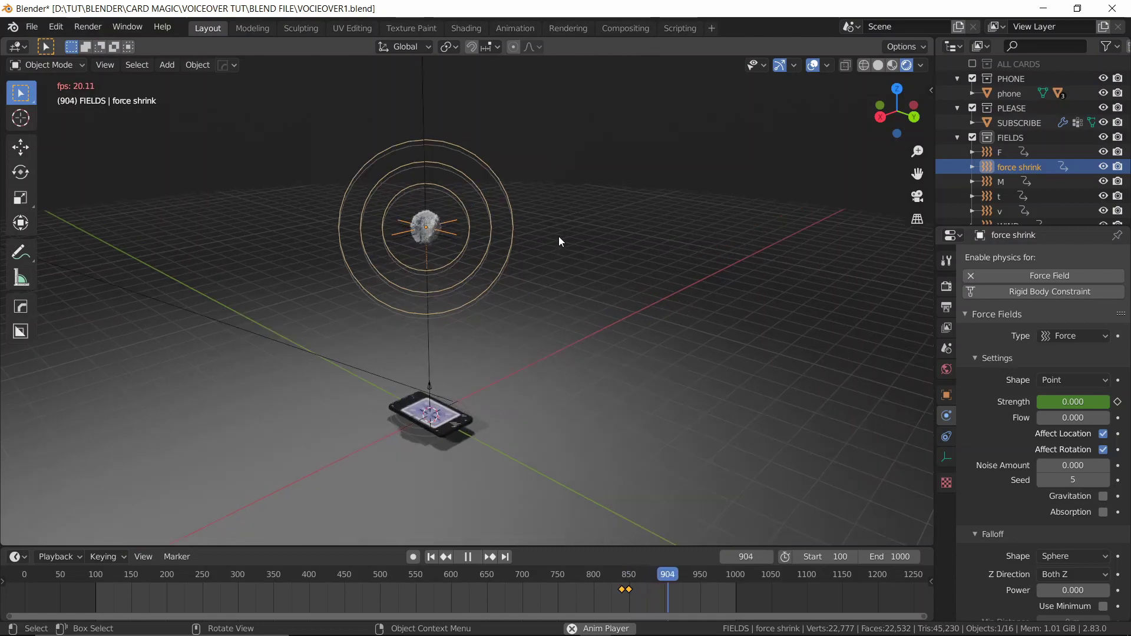
pyautogui.scroll(4, 558, 235)
pyautogui.keyDown('shift'); pyautogui.moveTo(582, 261); pyautogui.dragTo(628, 310, button='middle'); pyautogui.keyUp('shift')
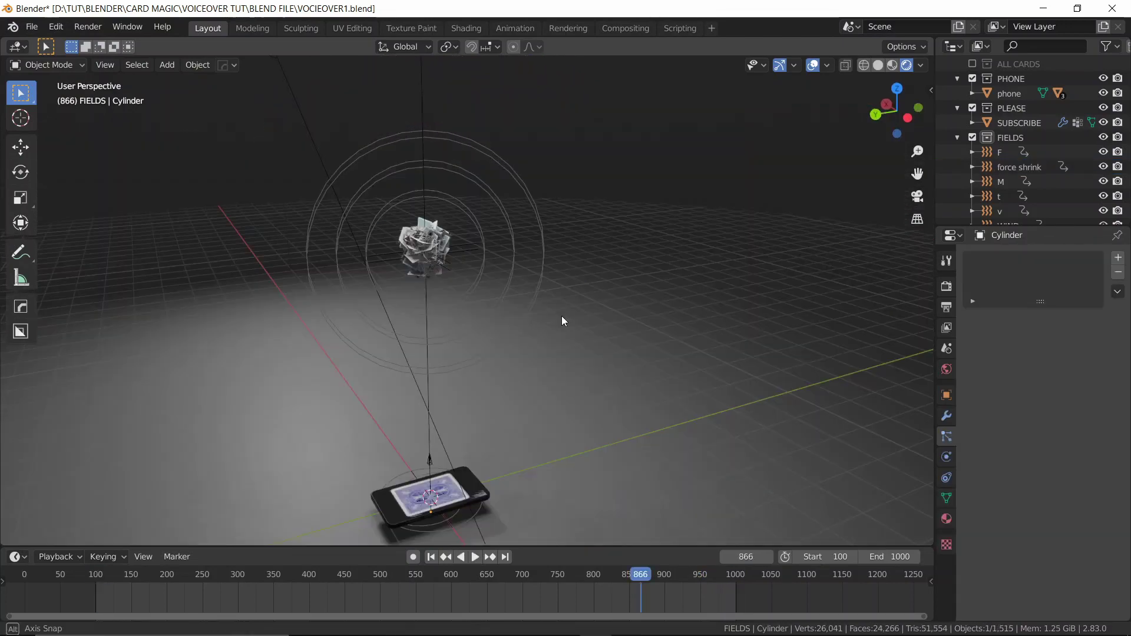
# Select the SUBSCRIBE emitter and keyframe its card scale of 0.3 at frame 862.
pyautogui.moveTo(562, 319); pyautogui.dragTo(570, 317, button='middle')
pyautogui.scroll(3, 570, 317)
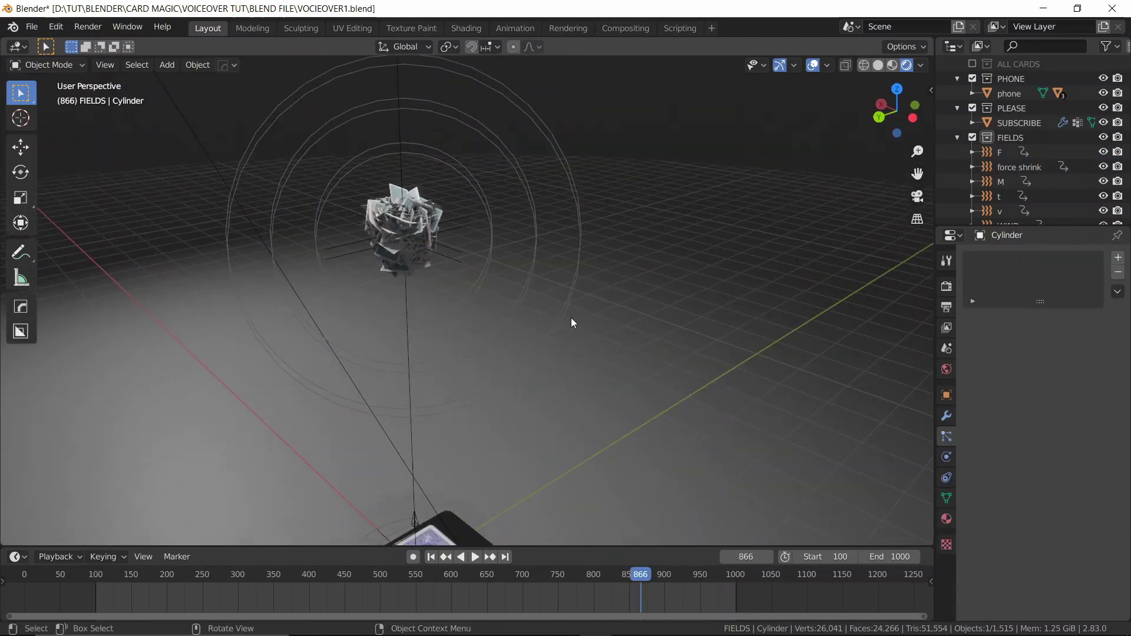
pyautogui.click(461, 250)
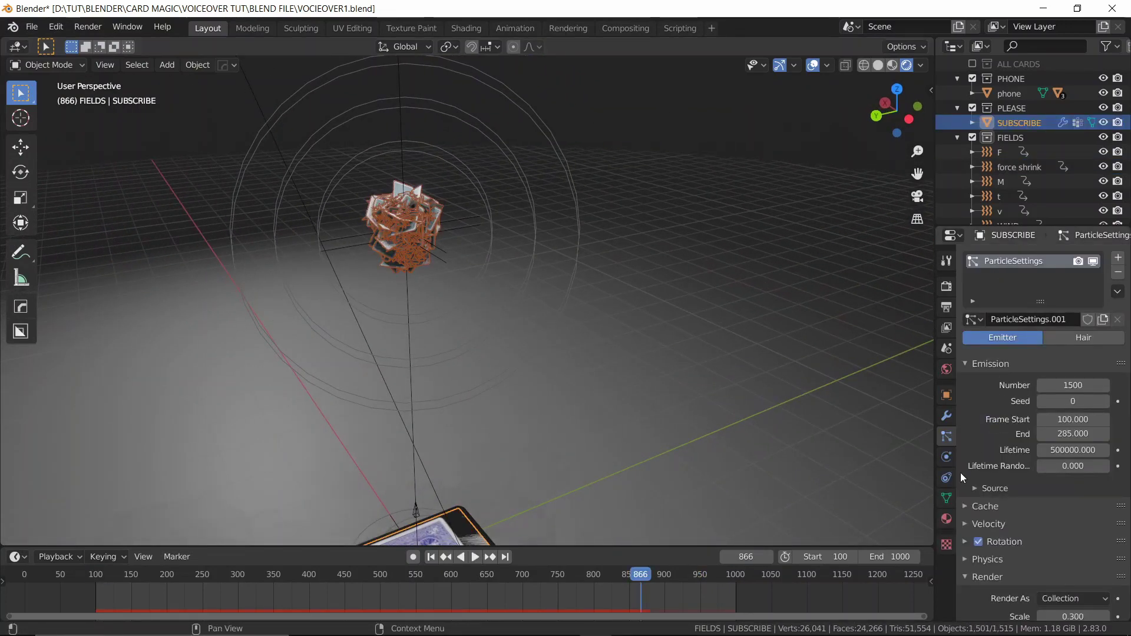
pyautogui.scroll(-4, 966, 577)
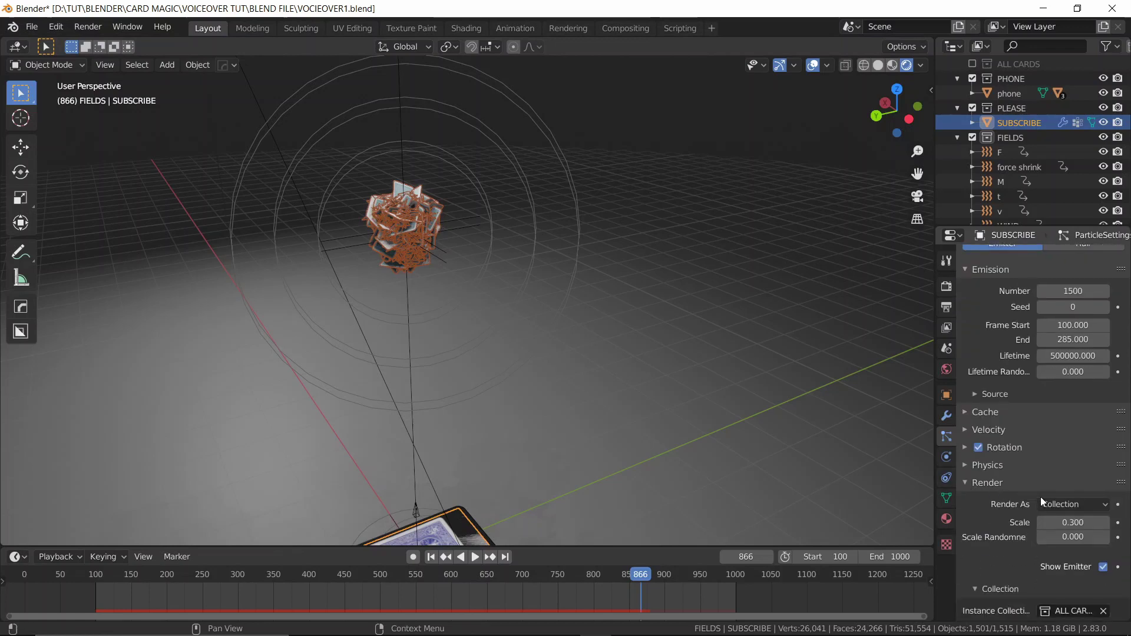
pyautogui.click(638, 577)
pyautogui.press('space')
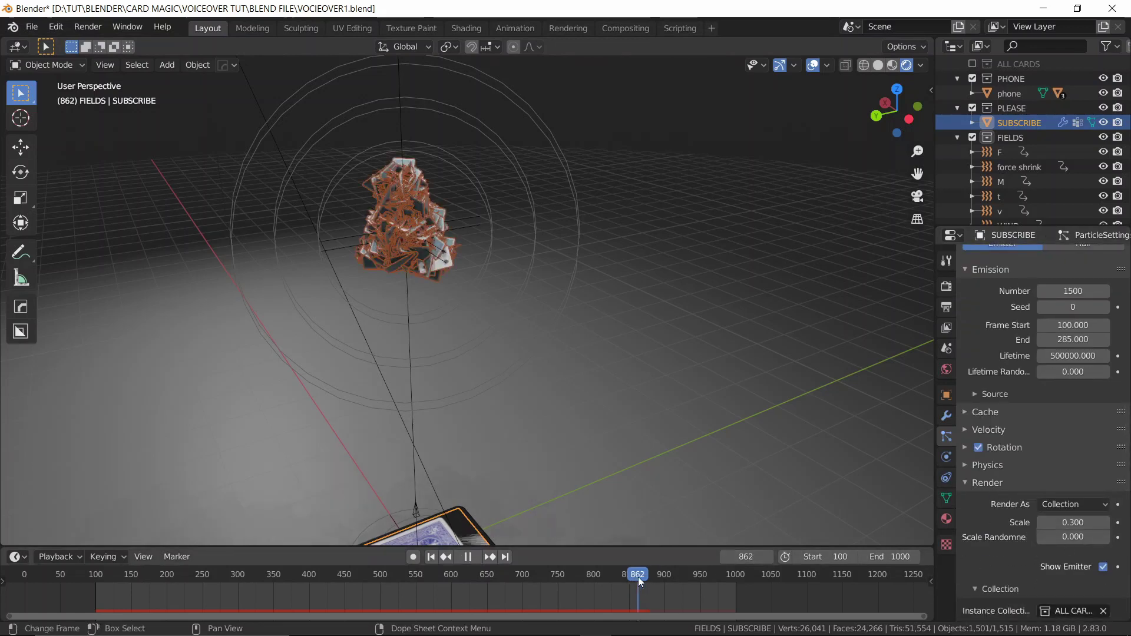
pyautogui.press('space')
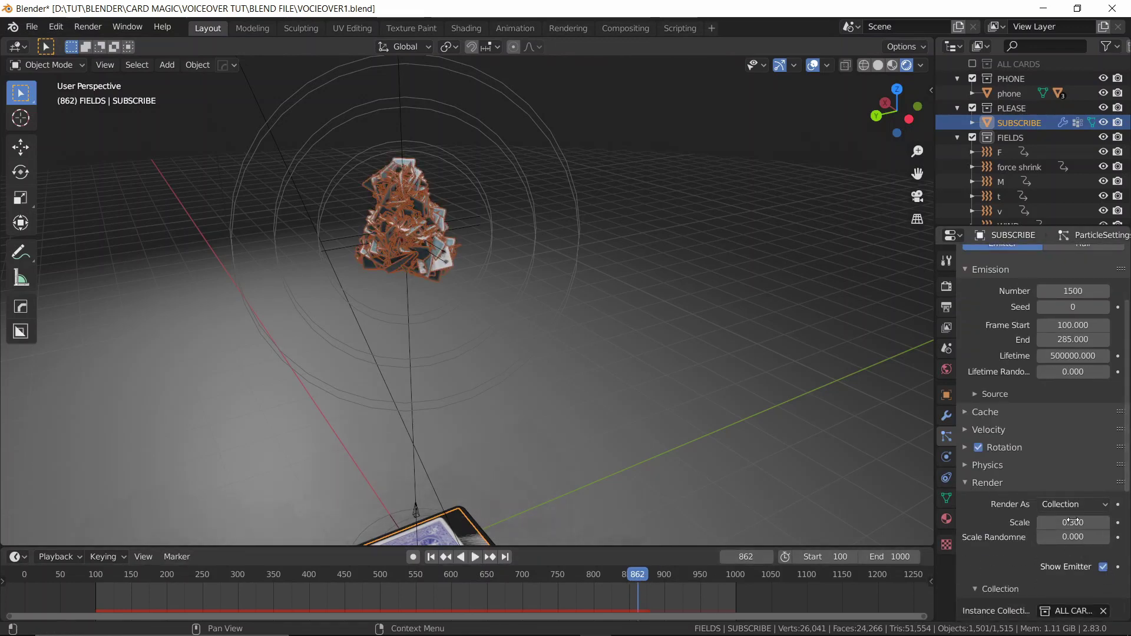
pyautogui.press('i')
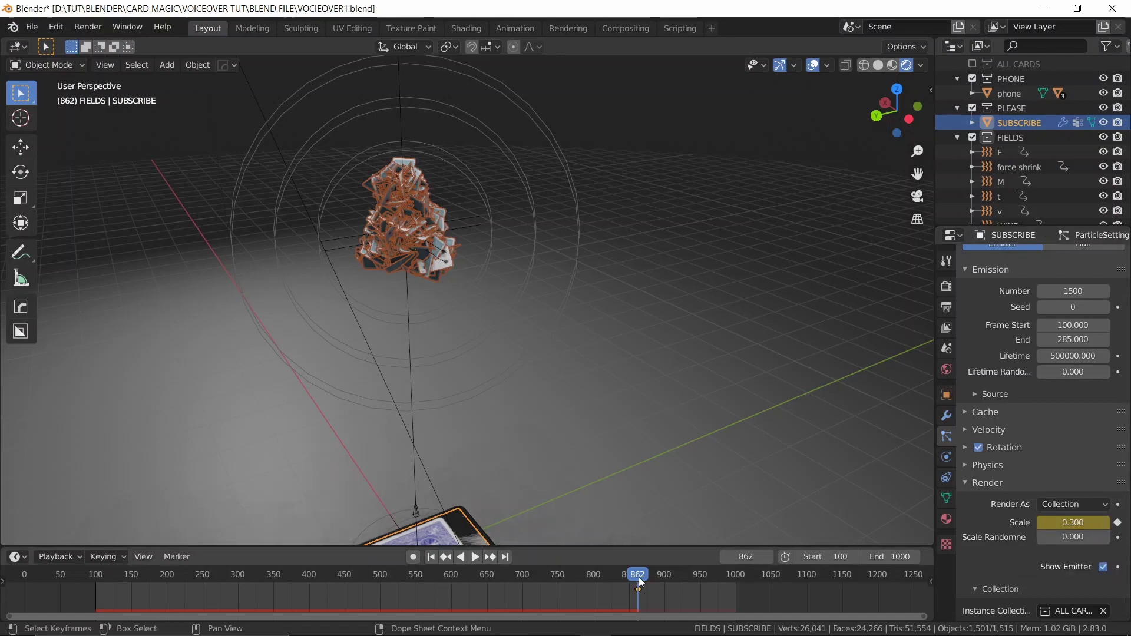
# At frame 886, set and keyframe the card scale to 0.001.
pyautogui.press('space')
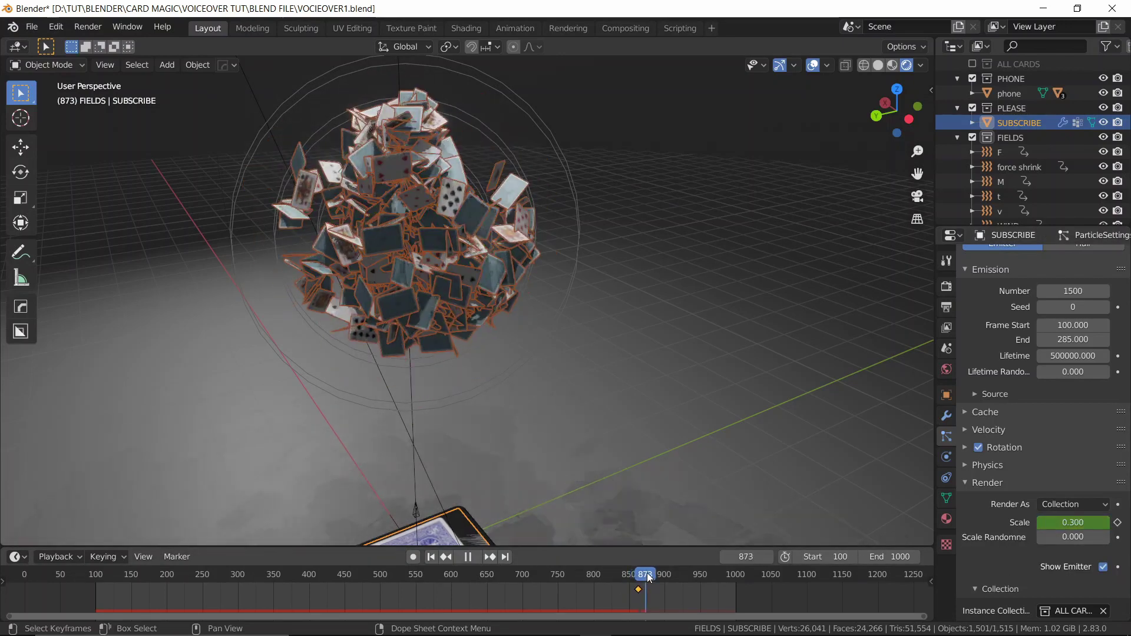
pyautogui.press('space')
pyautogui.click(1073, 522)
pyautogui.write('0')
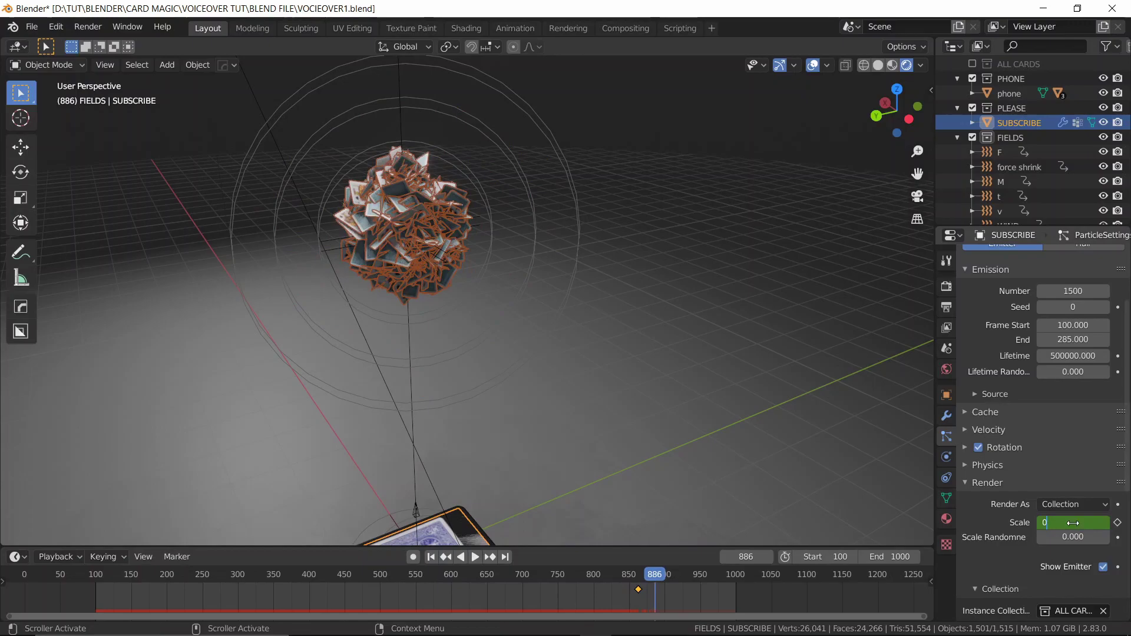
pyautogui.write('.001')
pyautogui.press('Return')
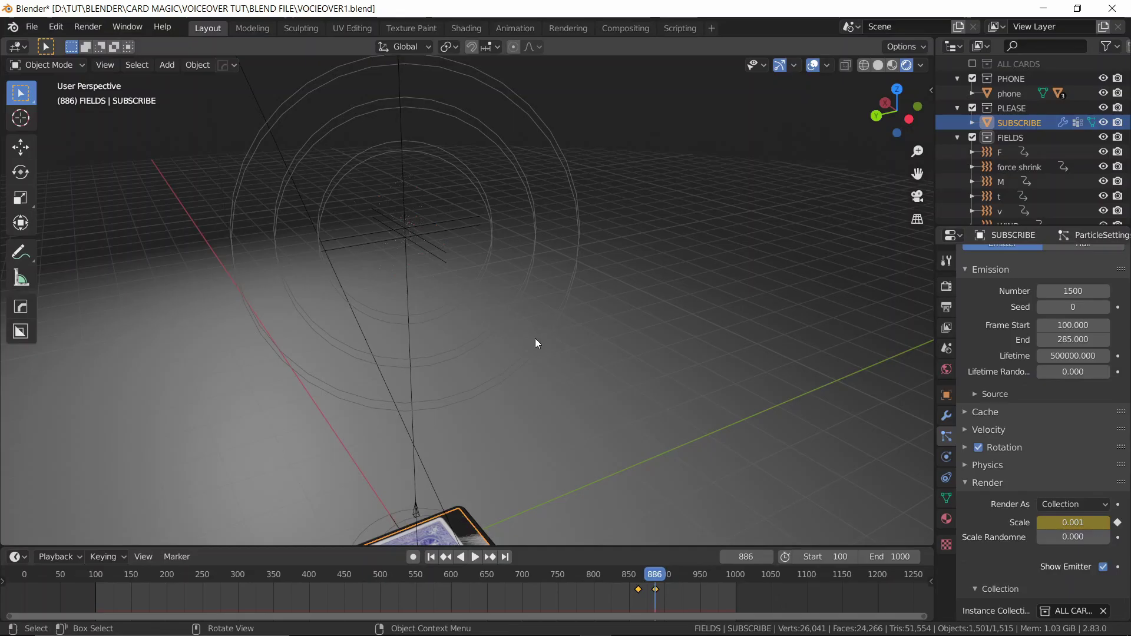
pyautogui.scroll(-3, 534, 334)
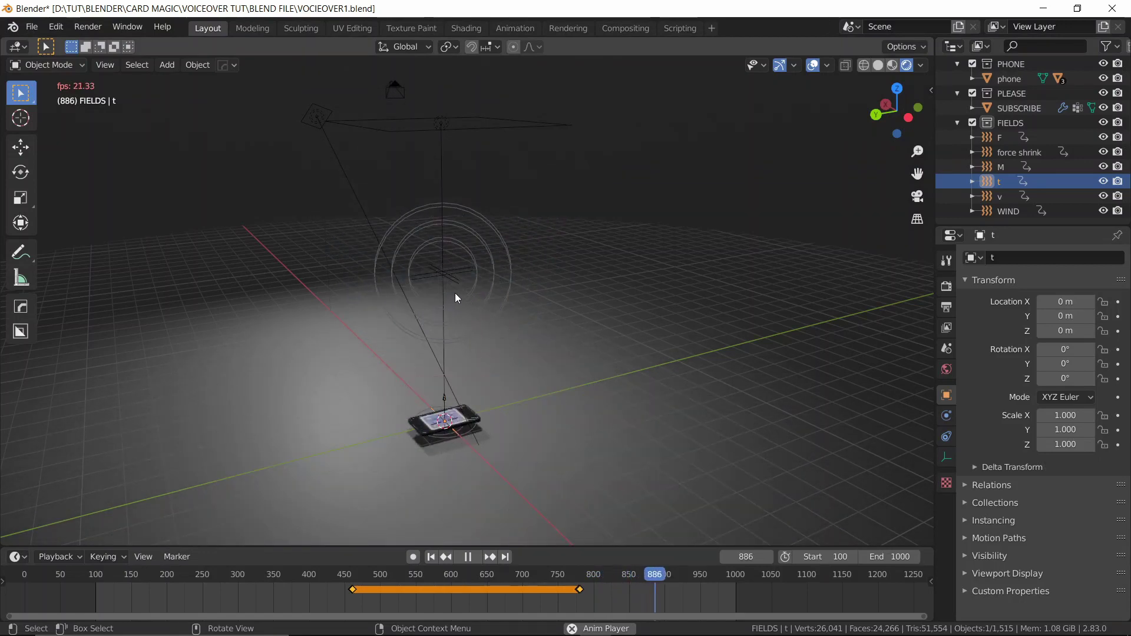
# Show render toggles via the Outliner filter and toggle SUBSCRIBE's render visibility.
pyautogui.scroll(6, 453, 292)
pyautogui.press('space')
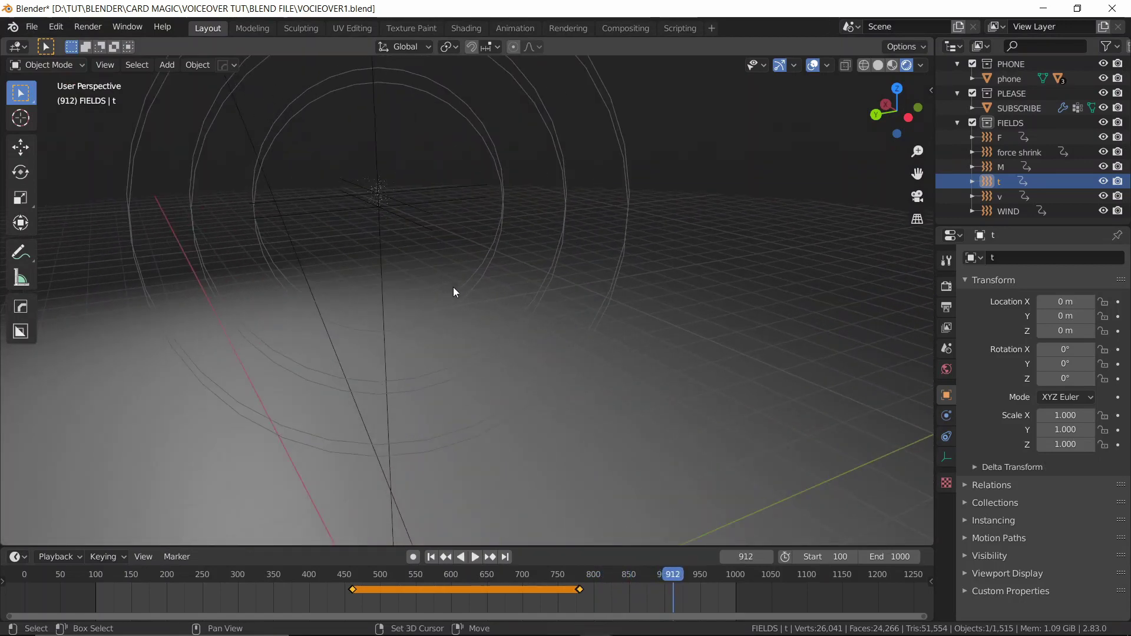
pyautogui.scroll(4, 453, 292)
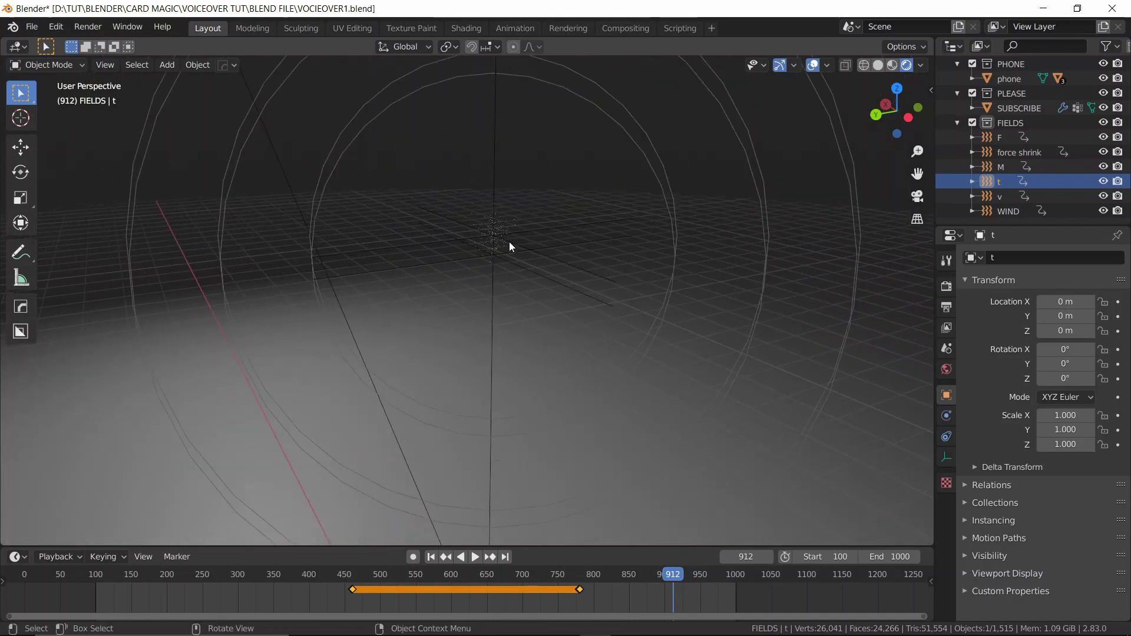
pyautogui.scroll(-2, 509, 242)
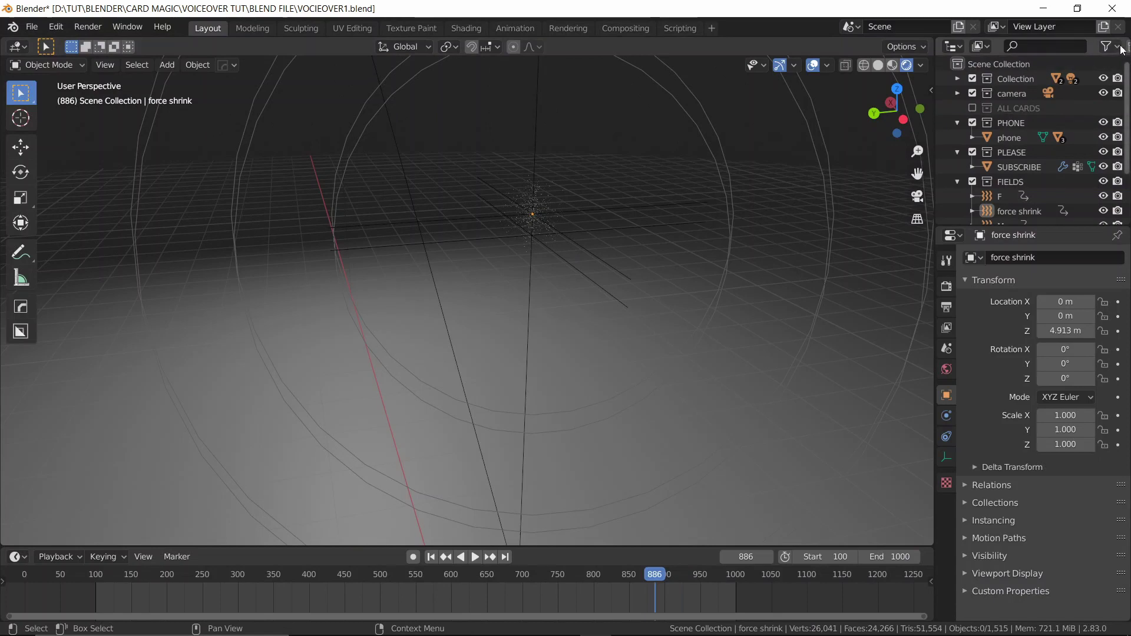
pyautogui.click(1113, 47)
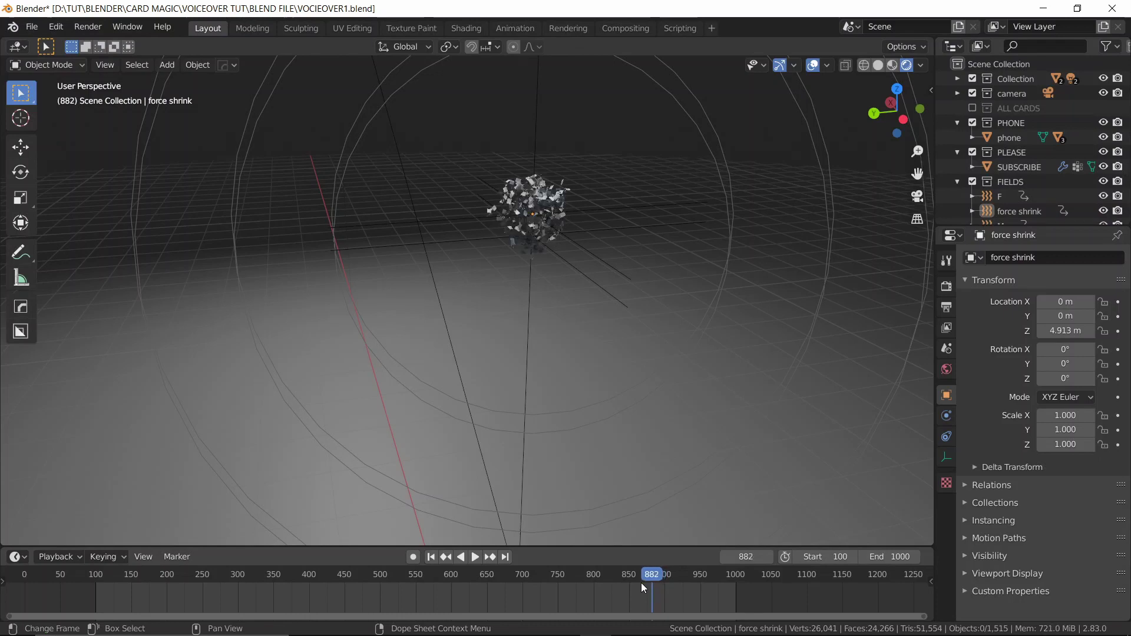
pyautogui.click(1118, 168)
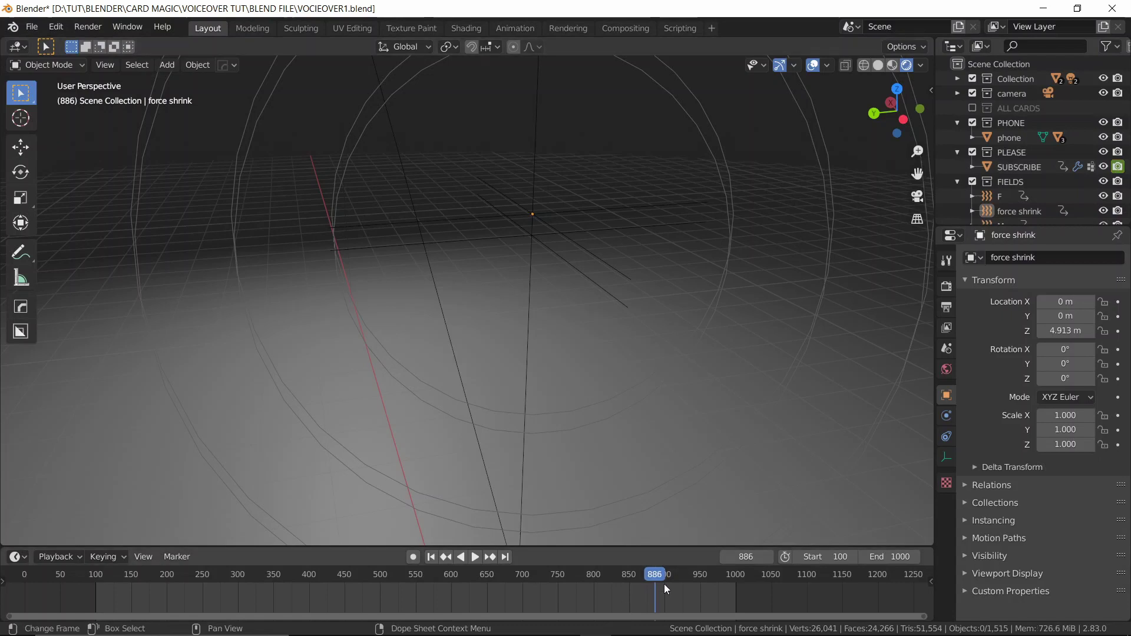
# Play to frame 900, then turn SUBSCRIBE's rendering off and back on.
pyautogui.press('space')
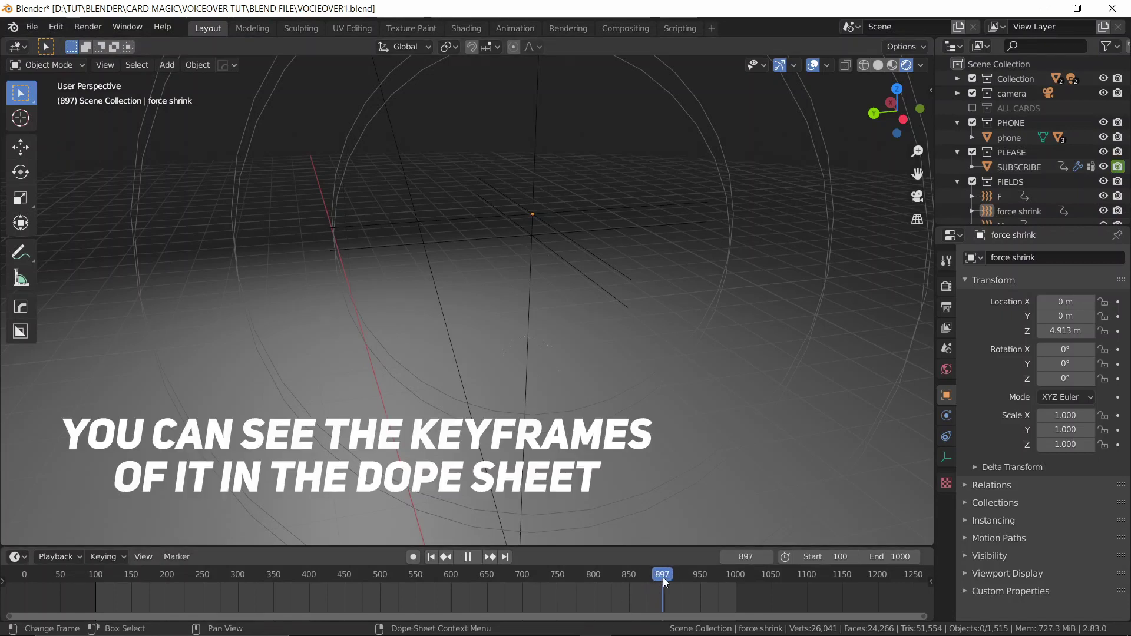
pyautogui.press('space')
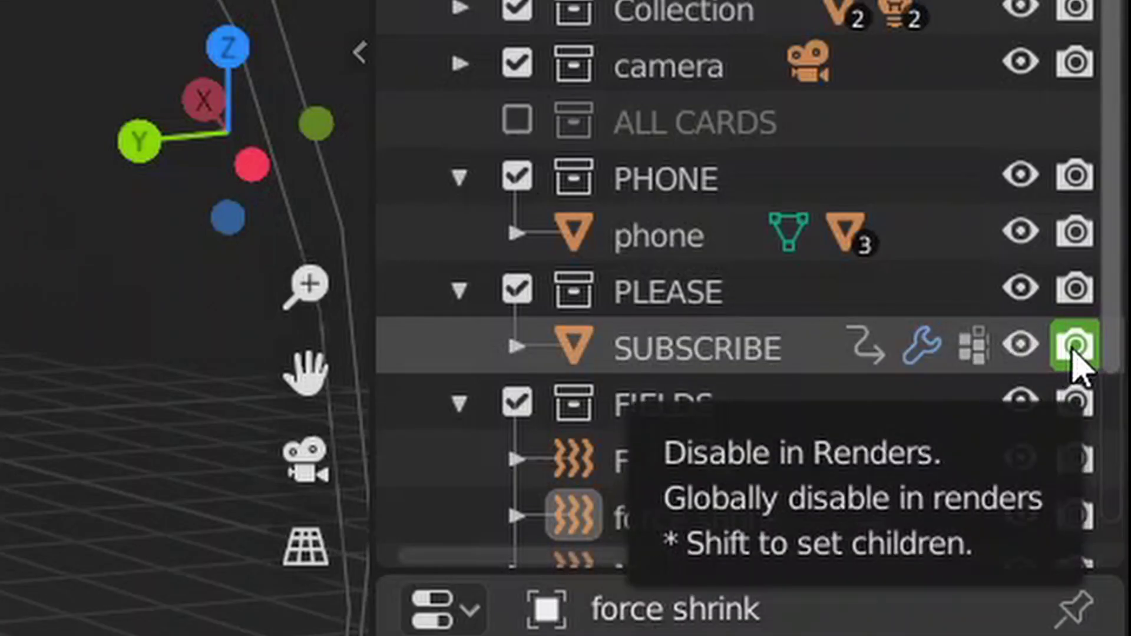
pyautogui.click(1118, 168)
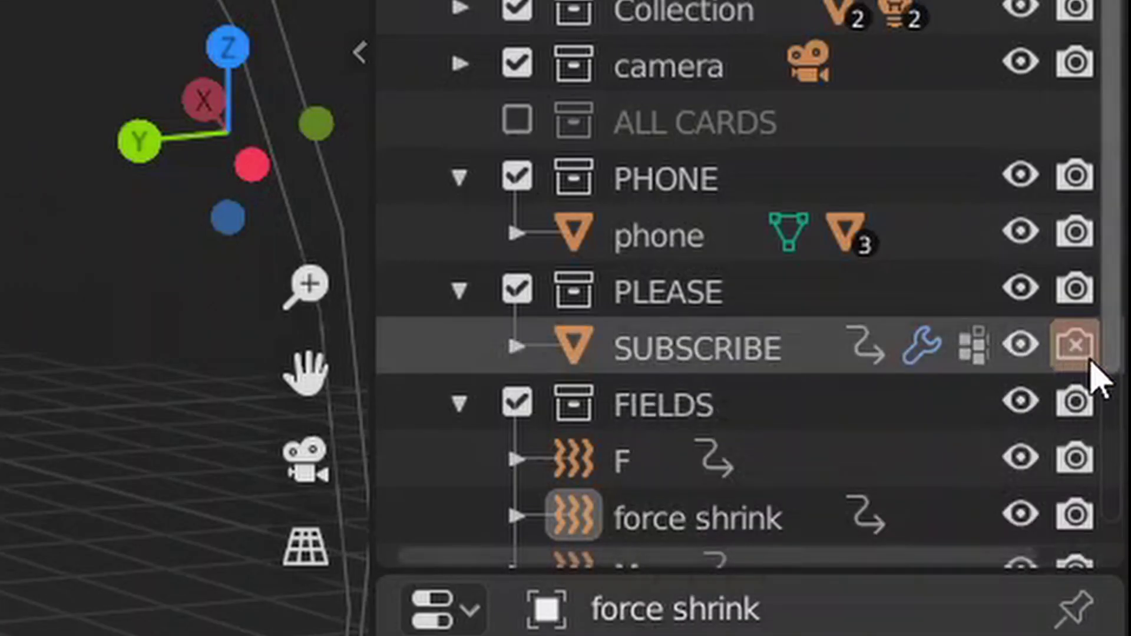
pyautogui.click(1073, 349)
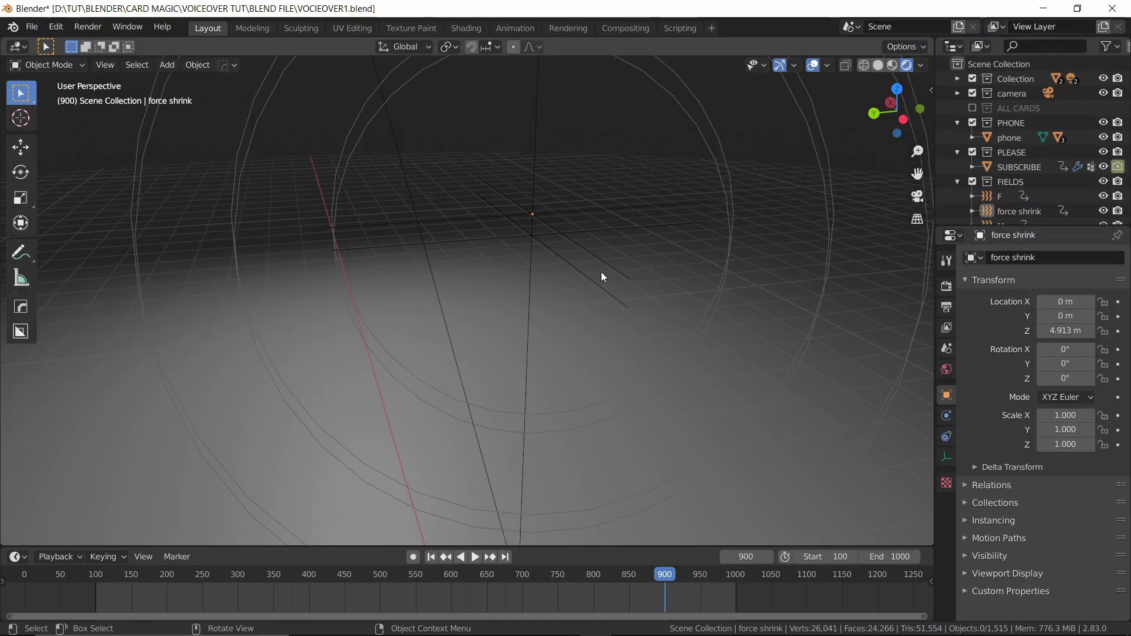
pyautogui.scroll(-3, 525, 292)
# Replay the card tornado from the first frame, stopping at frame 617.
pyautogui.keyDown('shift'); pyautogui.moveTo(513, 306); pyautogui.dragTo(545, 259, button='middle'); pyautogui.keyUp('shift')
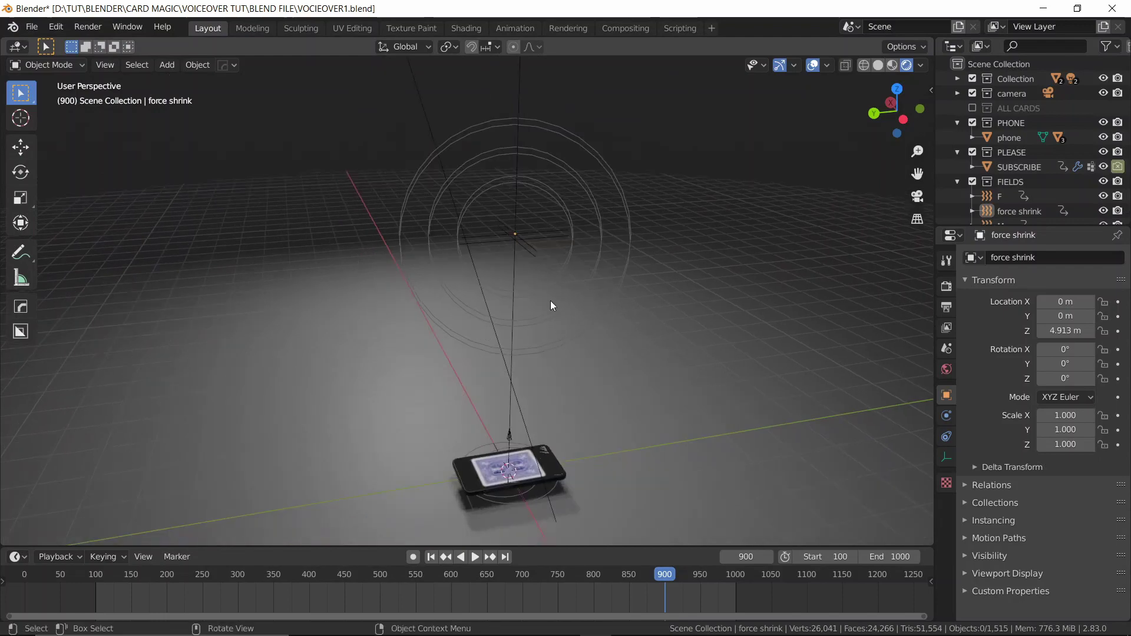
pyautogui.hotkey('shift', 'Left')
pyautogui.press('space')
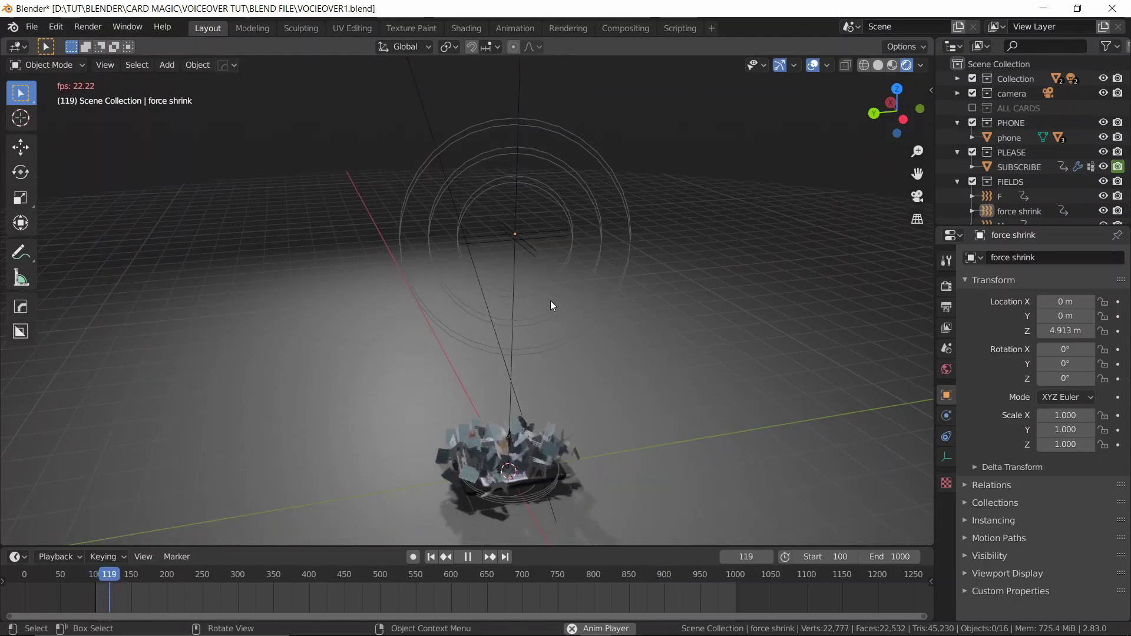
pyautogui.moveTo(550, 300); pyautogui.dragTo(549, 313, button='middle')
pyautogui.scroll(-1, 549, 313)
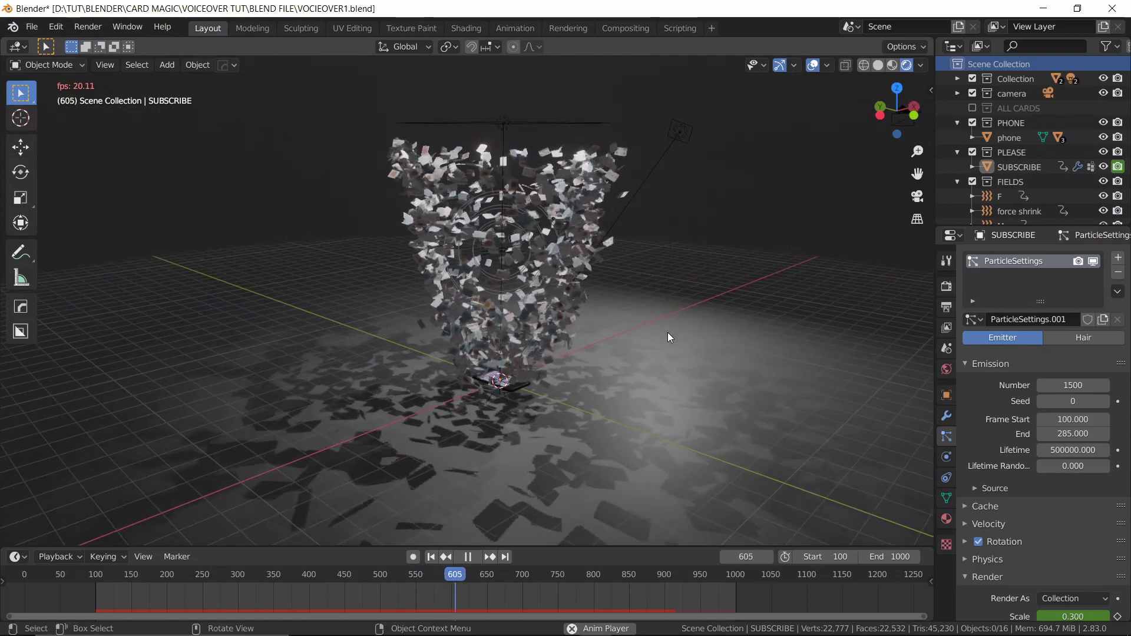
pyautogui.press('space')
# Expand the SUBSCRIBE emitter's particle Cache panel and bake the card simulation.
pyautogui.click(988, 507)
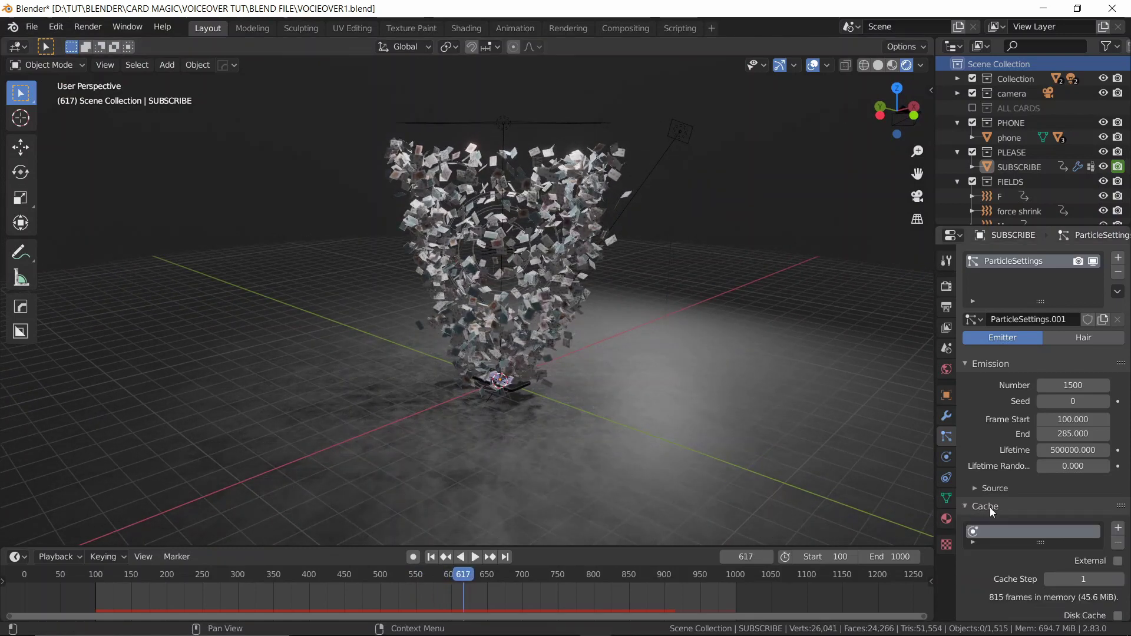
pyautogui.scroll(-5, 991, 522)
pyautogui.scroll(-1, 991, 522)
pyautogui.click(999, 521)
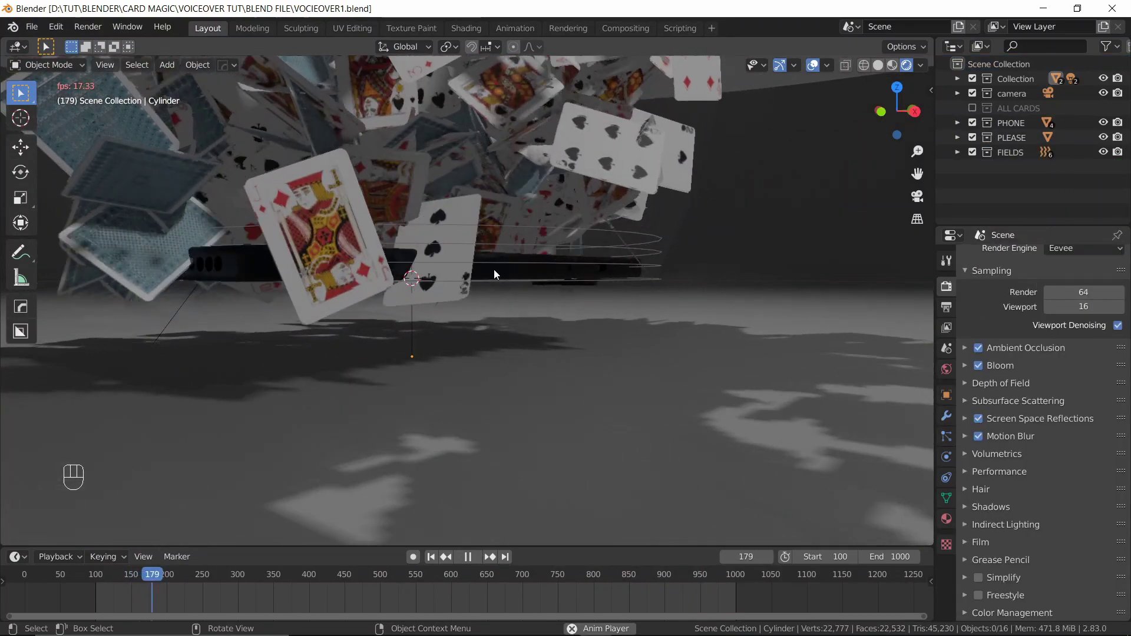
# View the tornado from higher up, scrub the camera animation, and select the second camera.
pyautogui.scroll(-4, 490, 271)
pyautogui.scroll(-3, 548, 221)
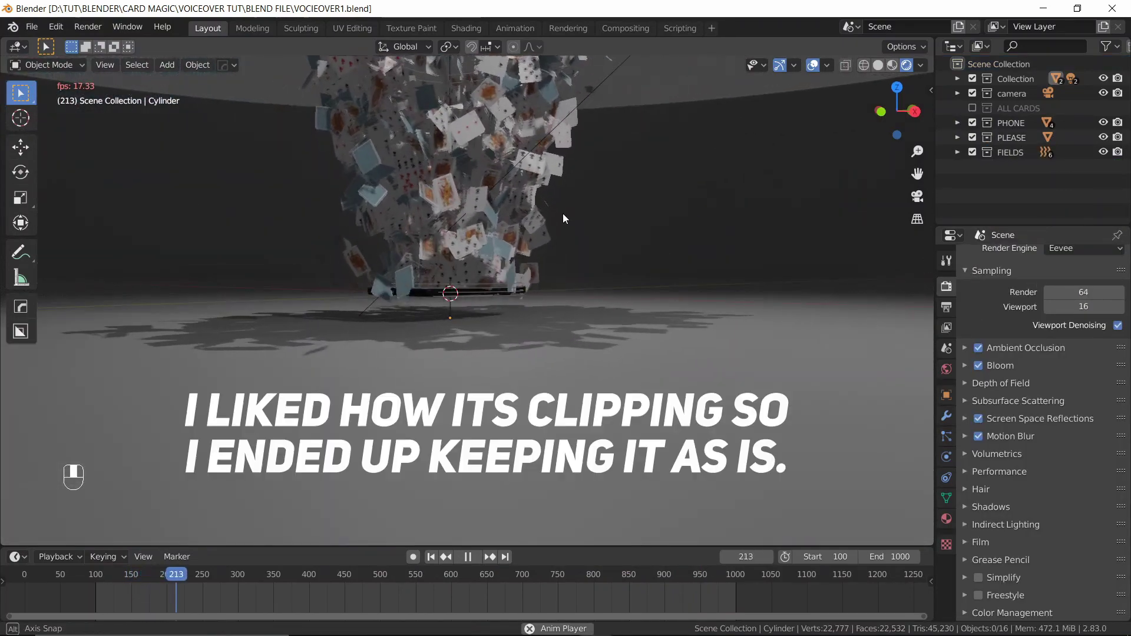
pyautogui.moveTo(567, 208); pyautogui.dragTo(549, 211, button='middle')
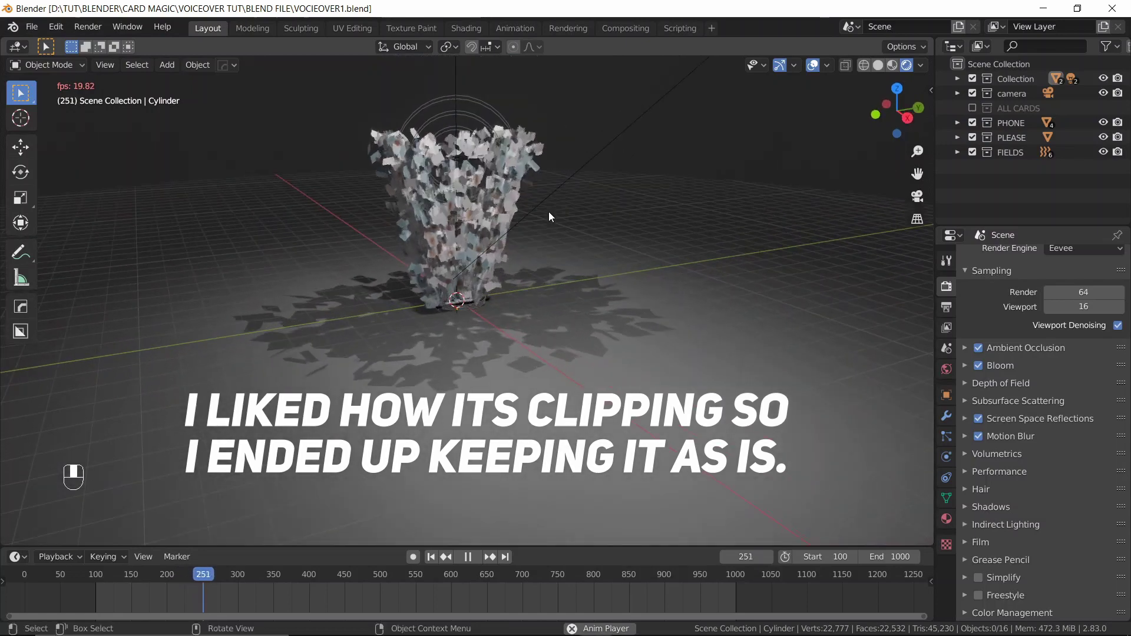
pyautogui.press('space')
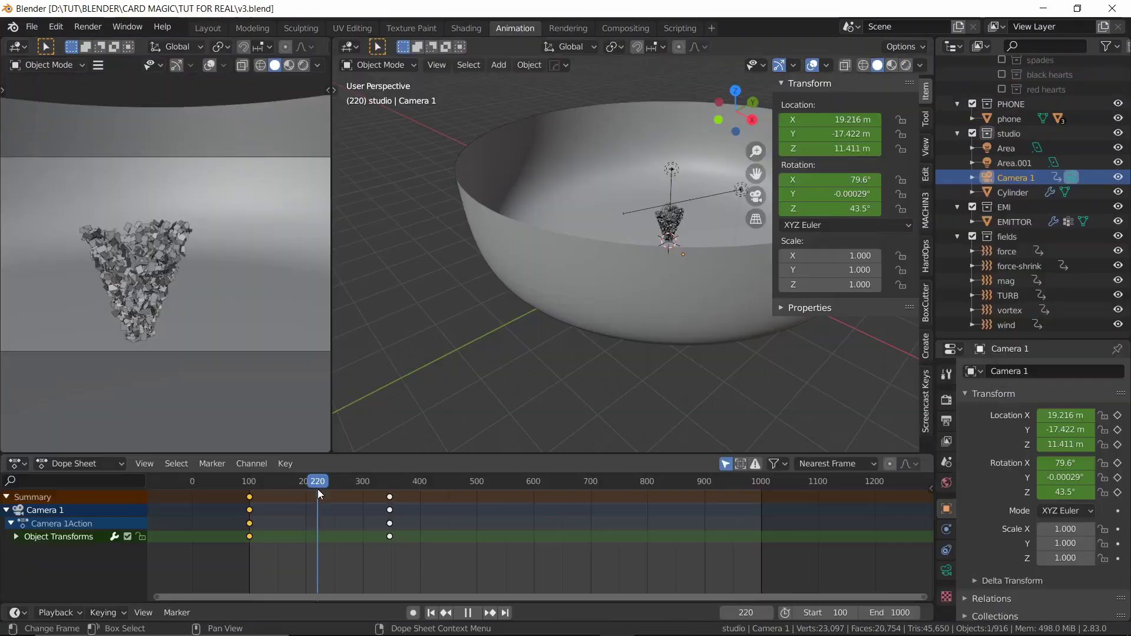
pyautogui.moveTo(317, 489); pyautogui.dragTo(431, 489)
pyautogui.click(430, 581)
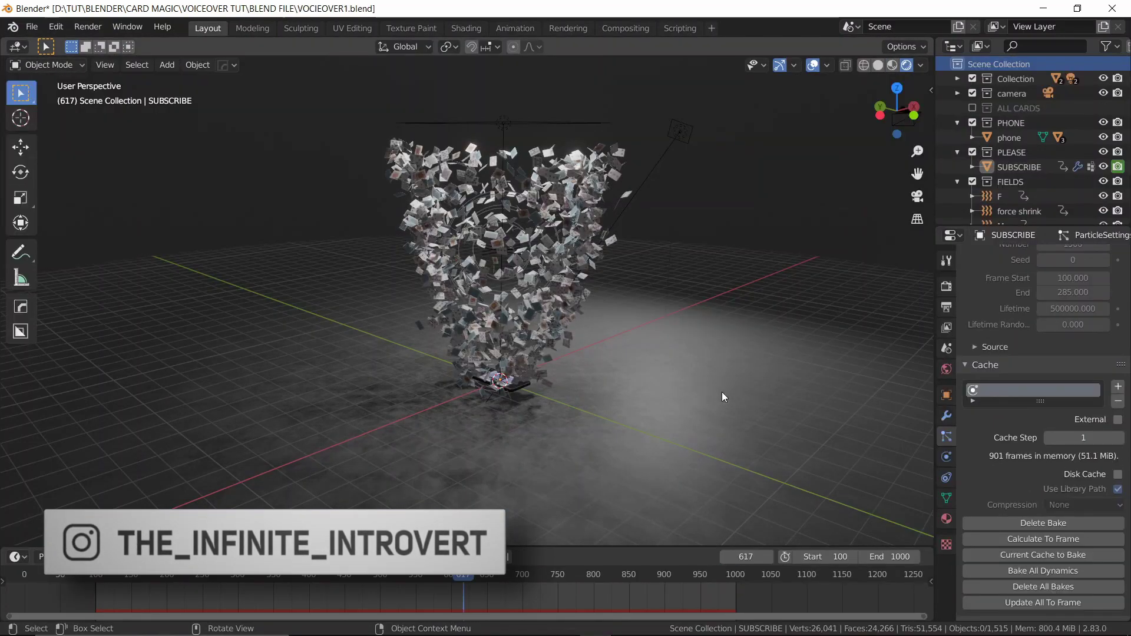
# Play the baked tornado from the start, then jump to the full vortex near frame 418.
pyautogui.hotkey('shift', 'Left')
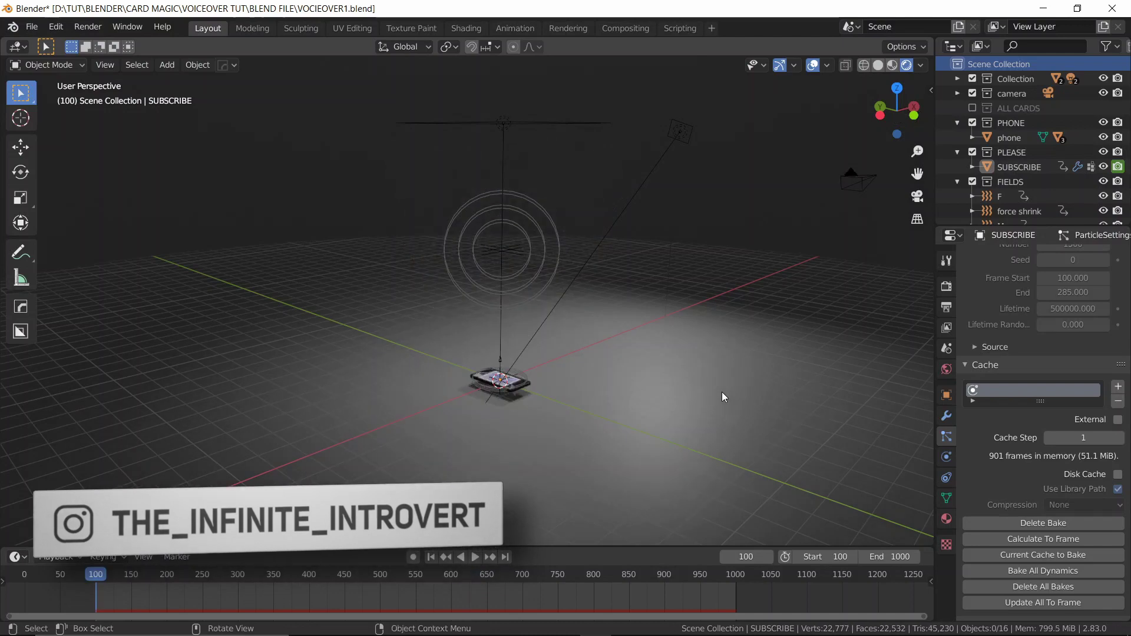
pyautogui.press('space')
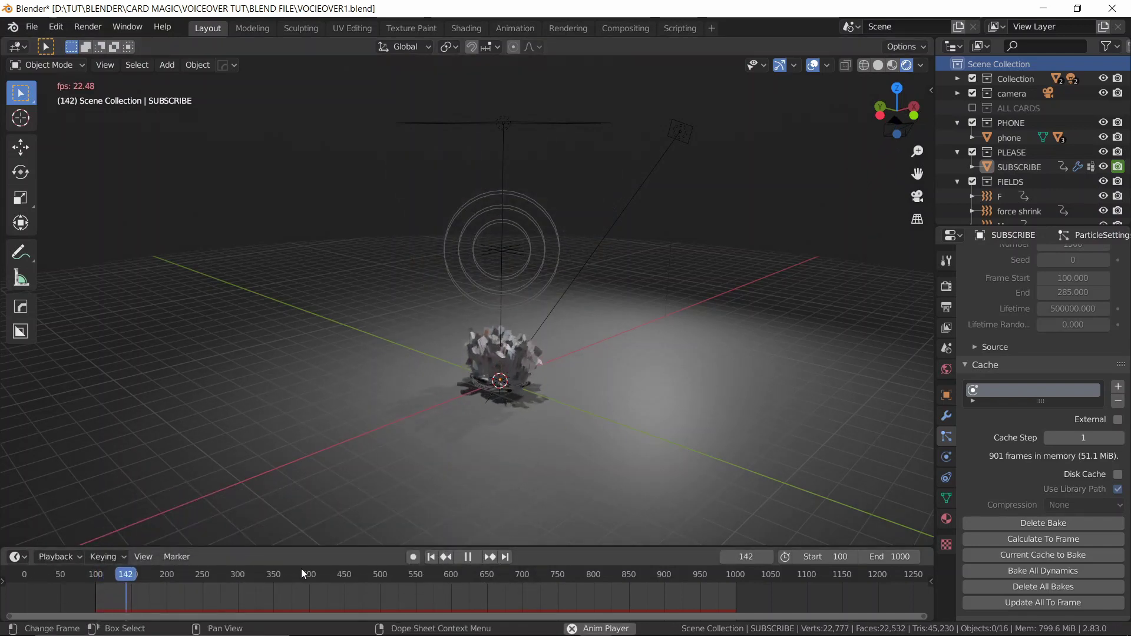
pyautogui.click(301, 569)
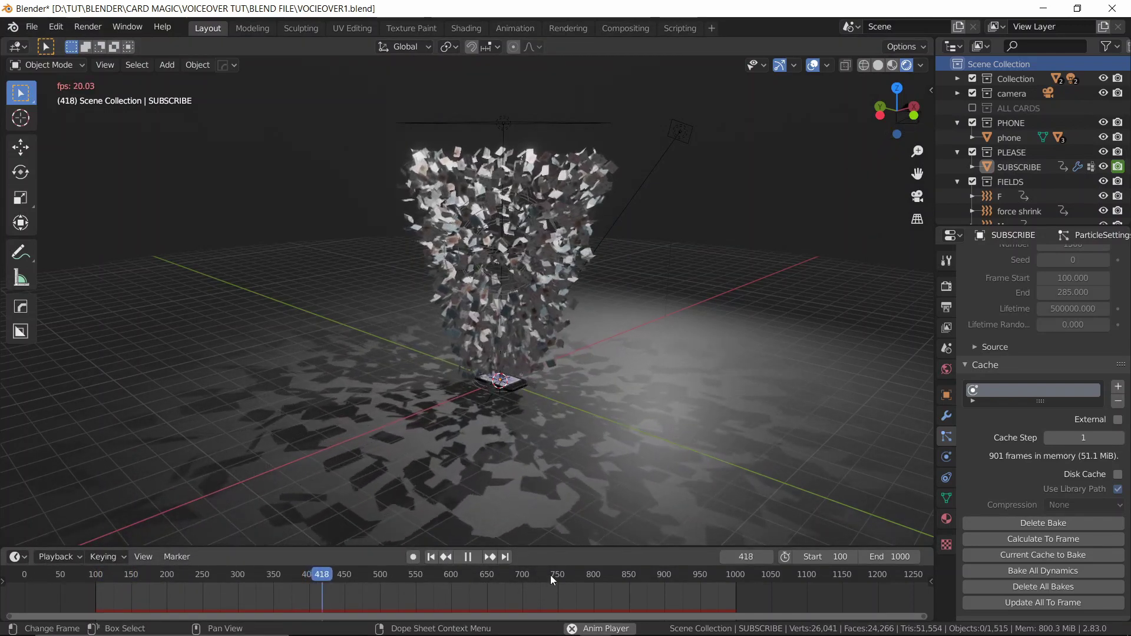